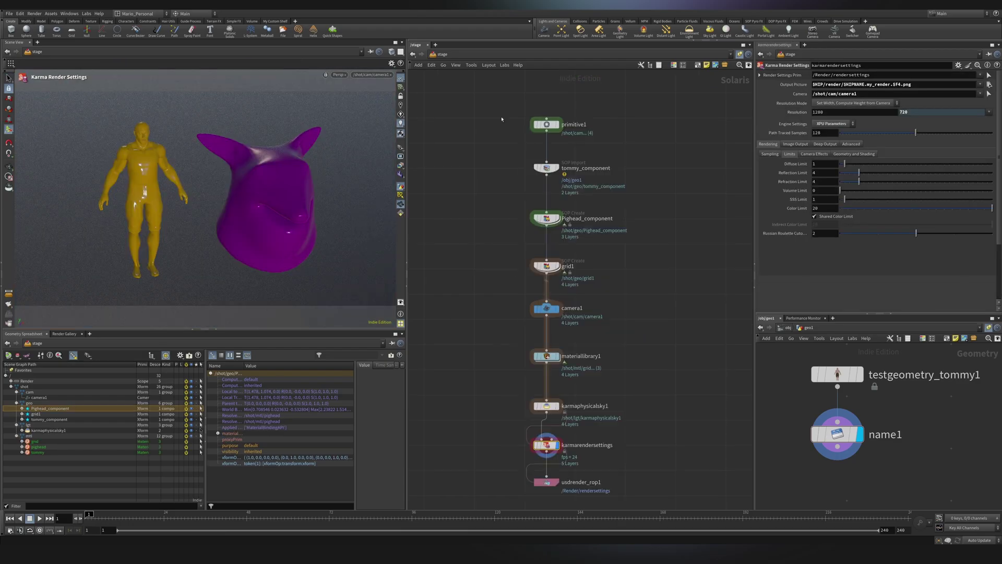
# Look over the existing stage node network, from the primitive node down to the render settings nodes.
pyautogui.scroll(4, 518, 369)
pyautogui.moveTo(503, 295); pyautogui.dragTo(605, 364)
pyautogui.scroll(-3, 515, 315)
pyautogui.moveTo(504, 138)
pyautogui.mouseDown(button='middle')
pyautogui.moveTo(515, 315)
pyautogui.moveTo(504, 140)
pyautogui.mouseUp(button='middle')
pyautogui.moveTo(518, 344); pyautogui.dragTo(577, 388)
pyautogui.click(563, 395)
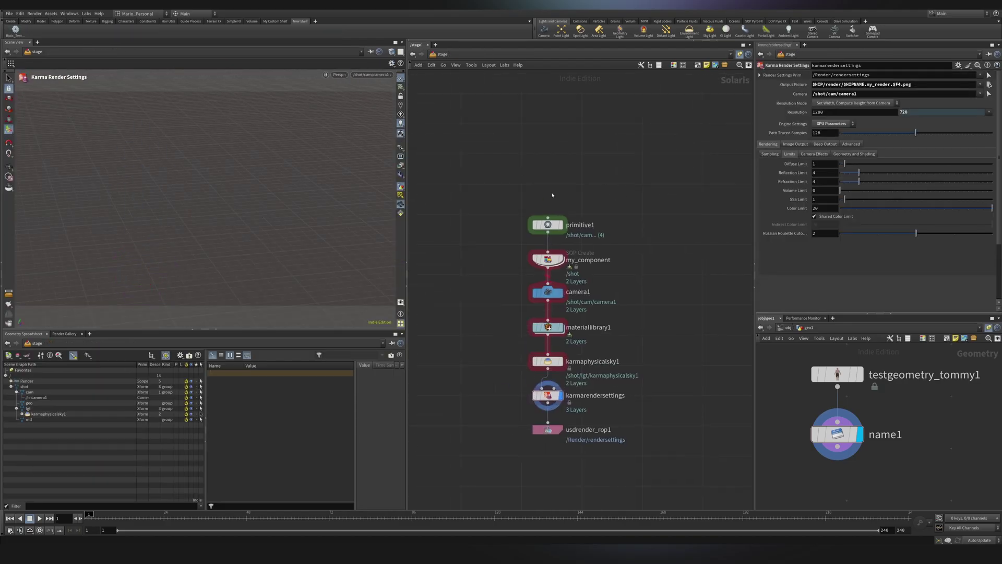
# Assign the backslash key as the hotkey for the Basic_Template shelf tool.
pyautogui.rightClick(17, 35)
pyautogui.click(31, 40)
pyautogui.click(463, 285)
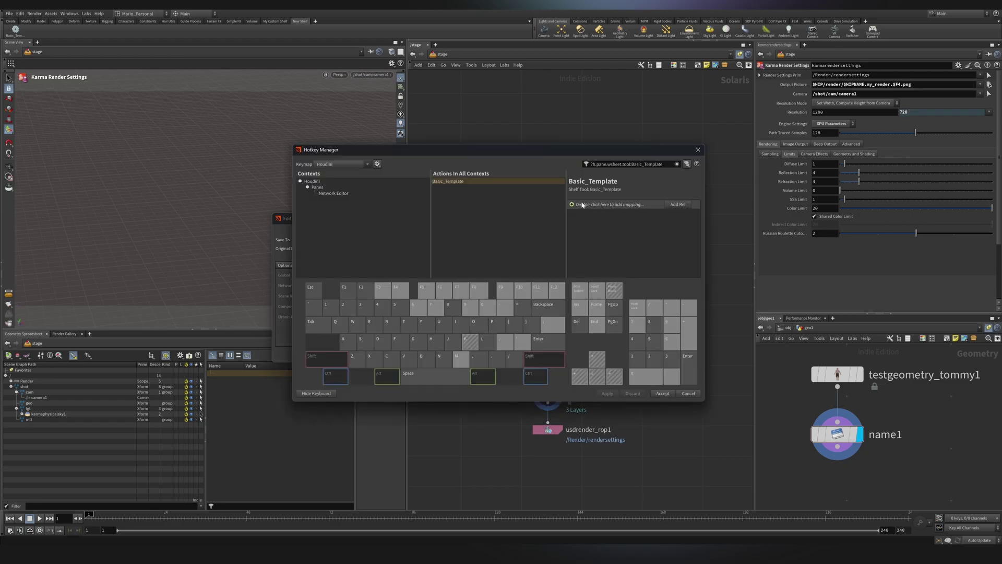
pyautogui.doubleClick(585, 206)
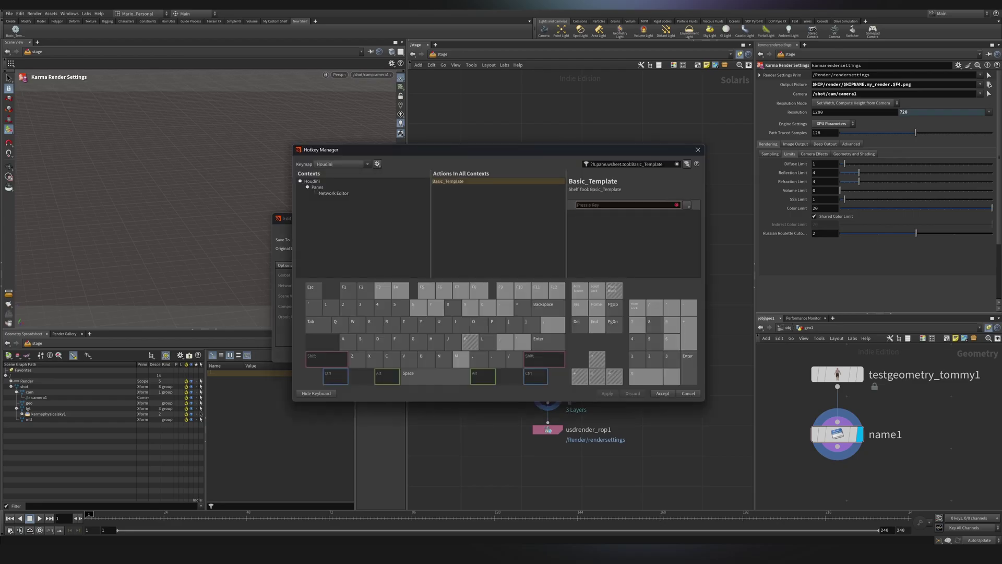
pyautogui.press('\\')
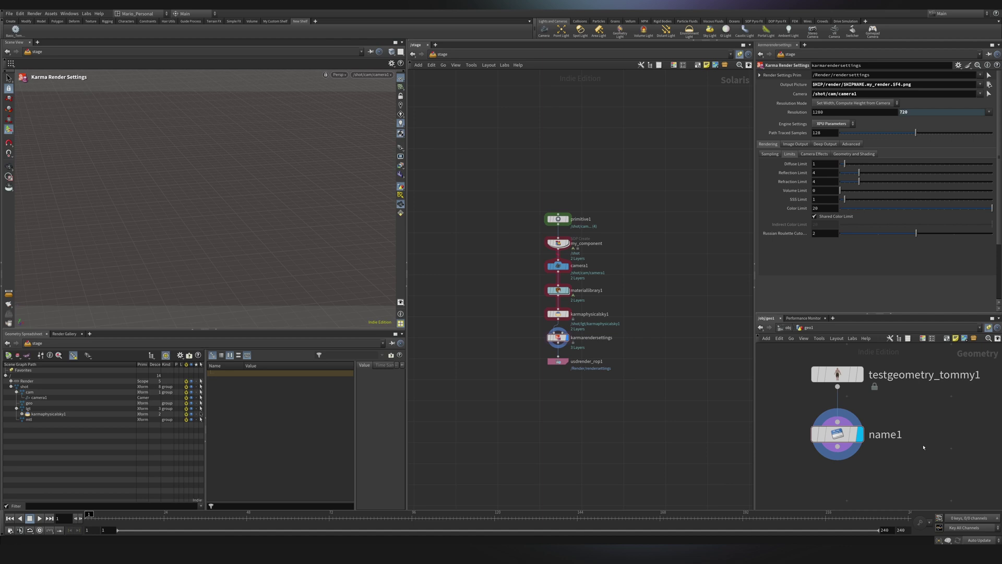
# Delete the geo1 object from the object network and all nodes from the stage network.
pyautogui.press('u')
pyautogui.press('Delete')
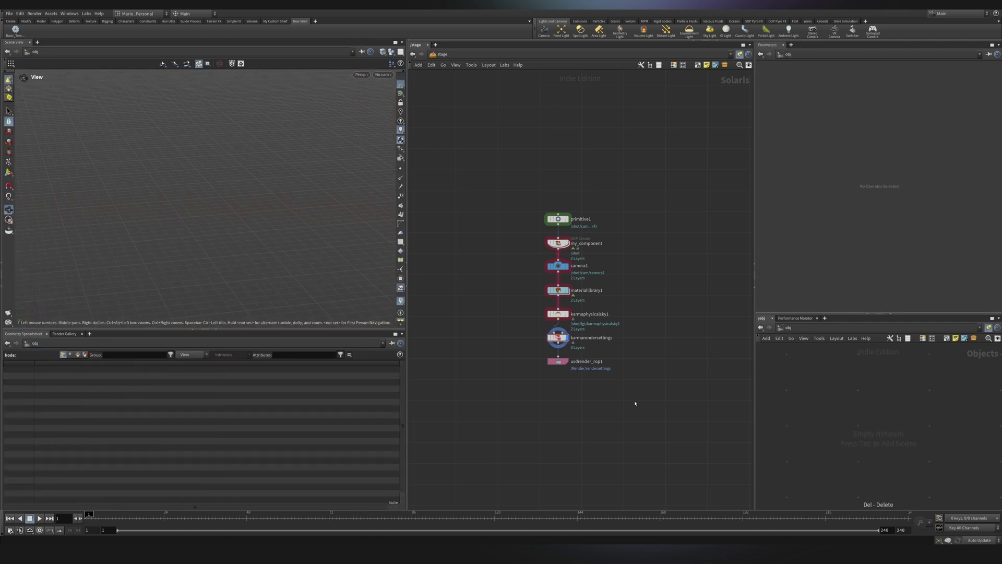
pyautogui.moveTo(625, 392); pyautogui.dragTo(495, 208)
pyautogui.press('Delete')
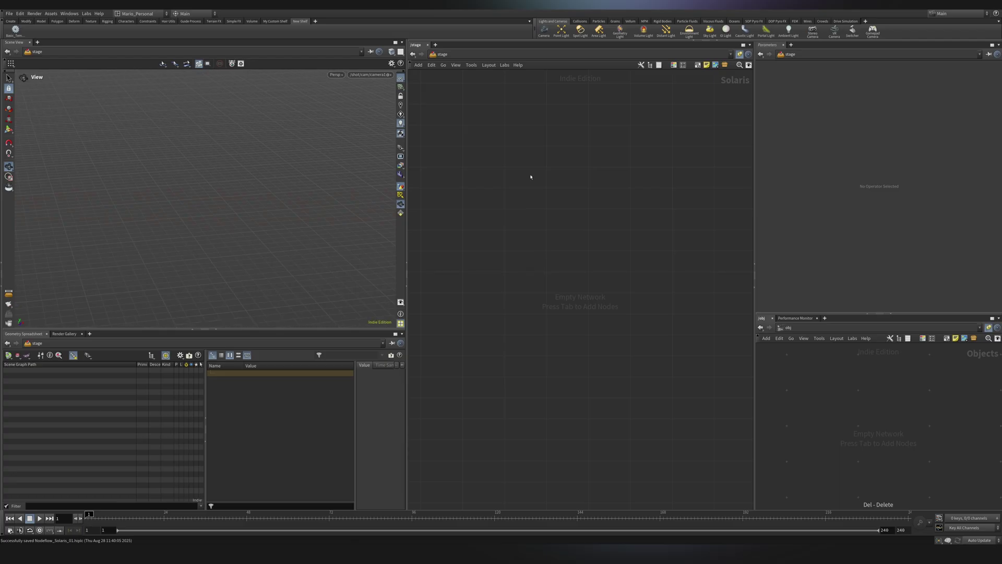
# Try out the Basic_Template node chain on the stage with karmarendersettings displayed, and clear it again.
pyautogui.hotkey('ctrl', 'z')
pyautogui.moveTo(594, 373); pyautogui.dragTo(475, 182)
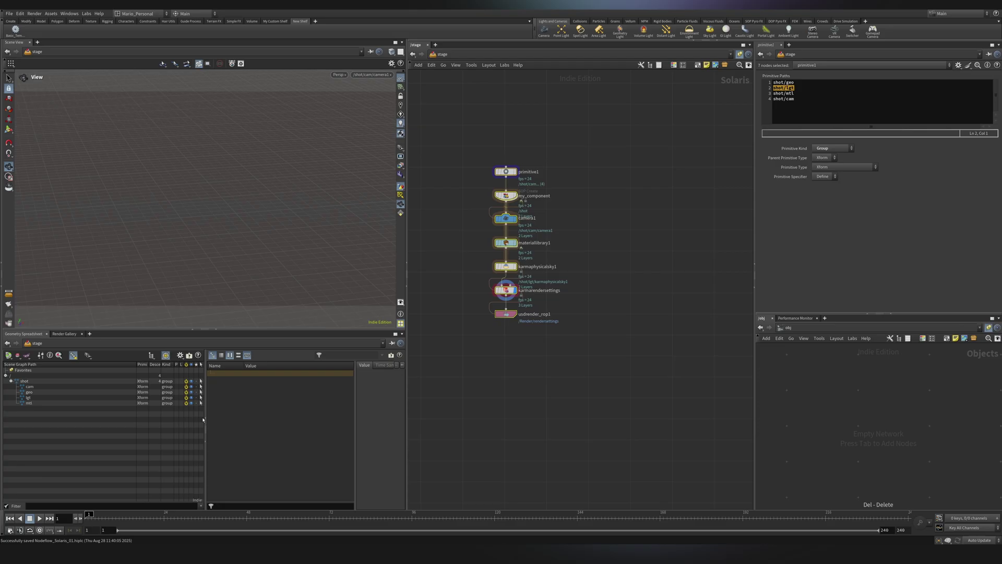
pyautogui.click(507, 291)
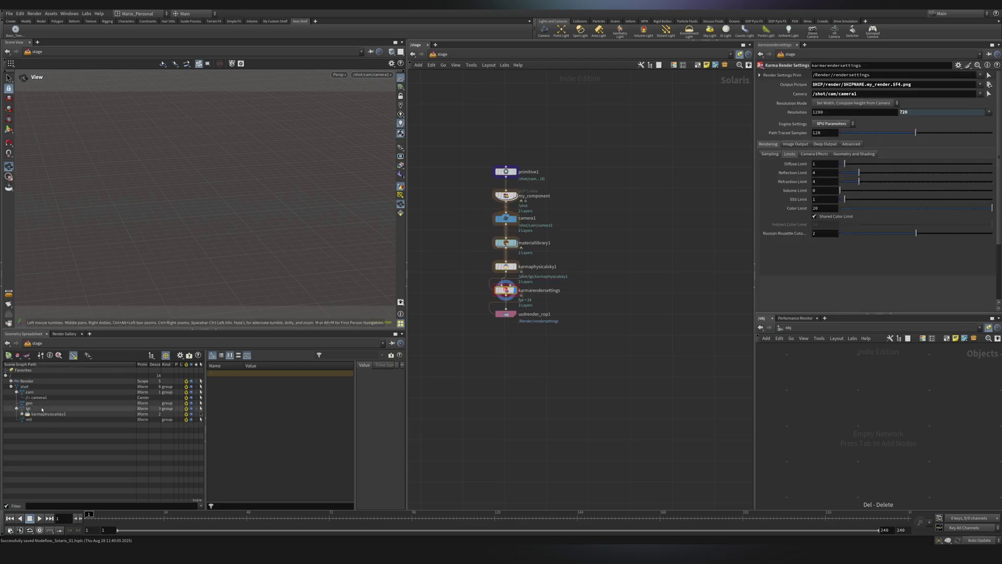
pyautogui.press('Delete')
# Add a Component Builder setup to the empty stage and open the network inside its component geometry node.
pyautogui.press('Tab')
pyautogui.write('comp')
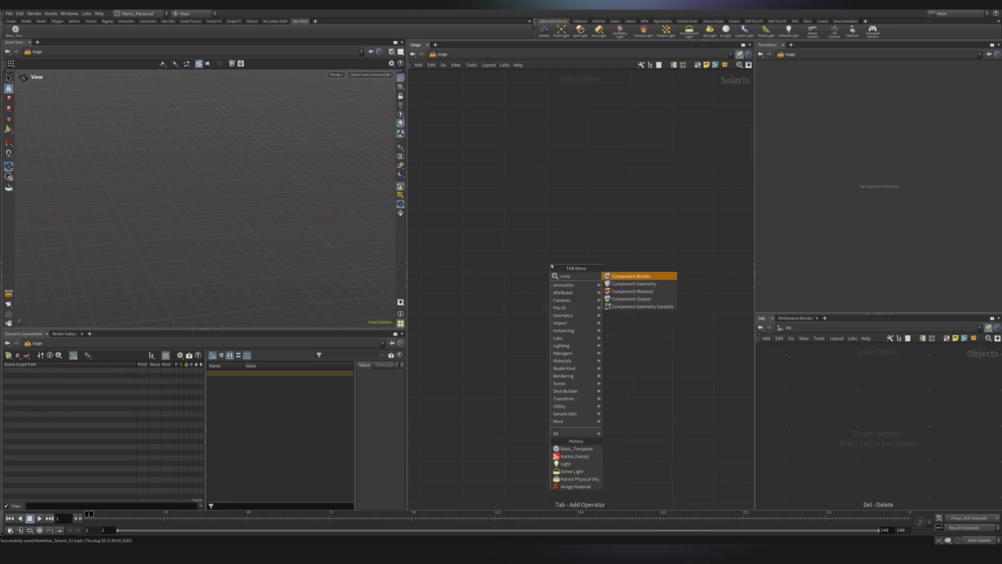
pyautogui.press('Return')
pyautogui.click(551, 265)
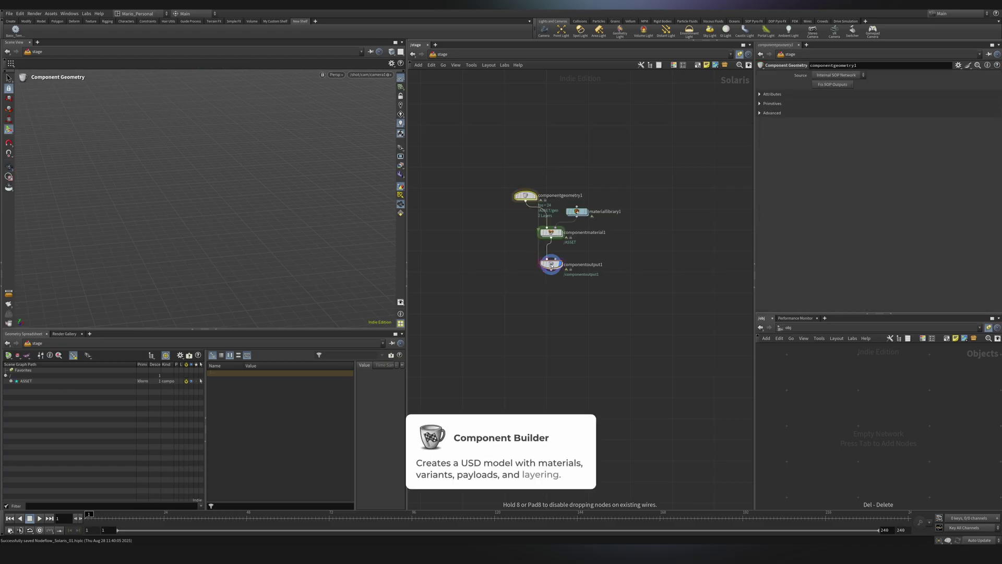
pyautogui.press('h')
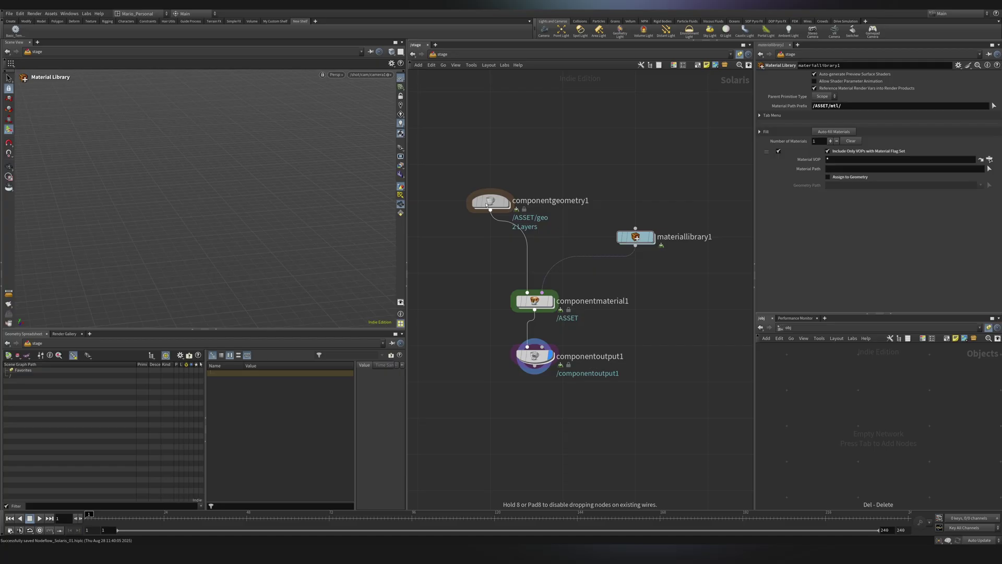
pyautogui.doubleClick(491, 202)
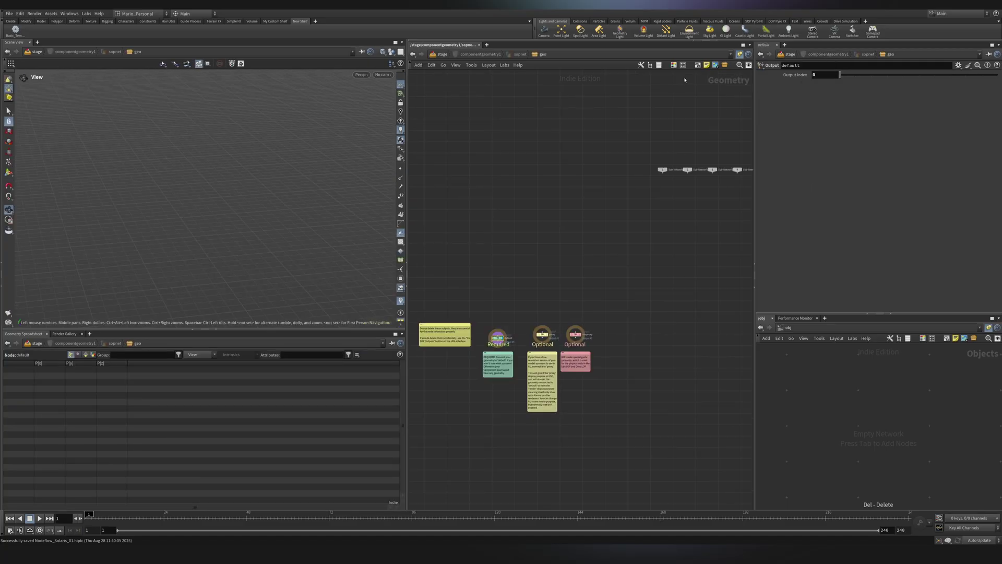
pyautogui.press('Tab')
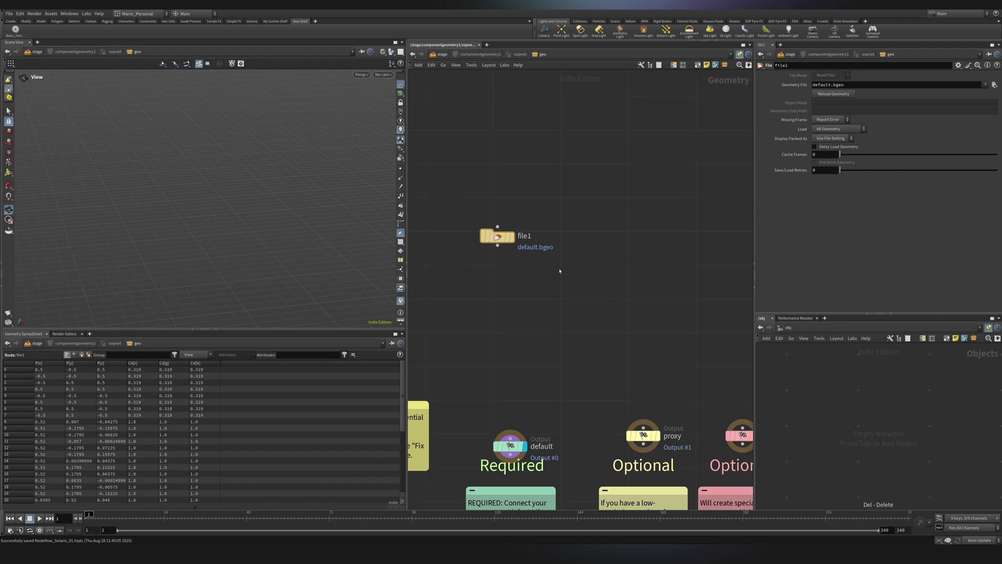
pyautogui.moveTo(578, 277); pyautogui.dragTo(458, 205)
pyautogui.press('Delete')
# Add a Test Geometry: Tommy node above the default output and turn off its textures and clothing.
pyautogui.press('Tab')
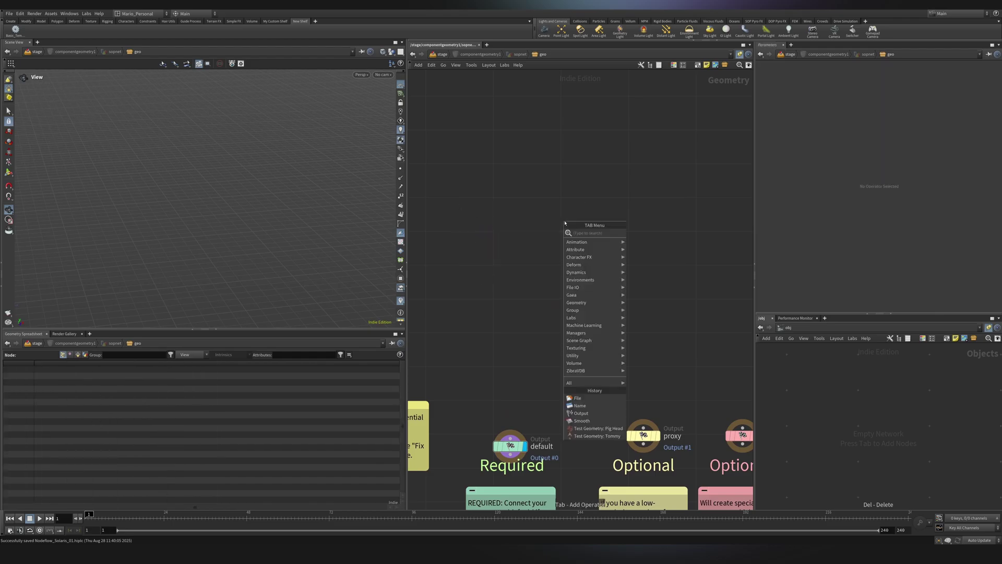
pyautogui.write('tommy')
pyautogui.press('Return')
pyautogui.click(510, 290)
pyautogui.moveTo(177, 209); pyautogui.dragTo(275, 194, button='middle')
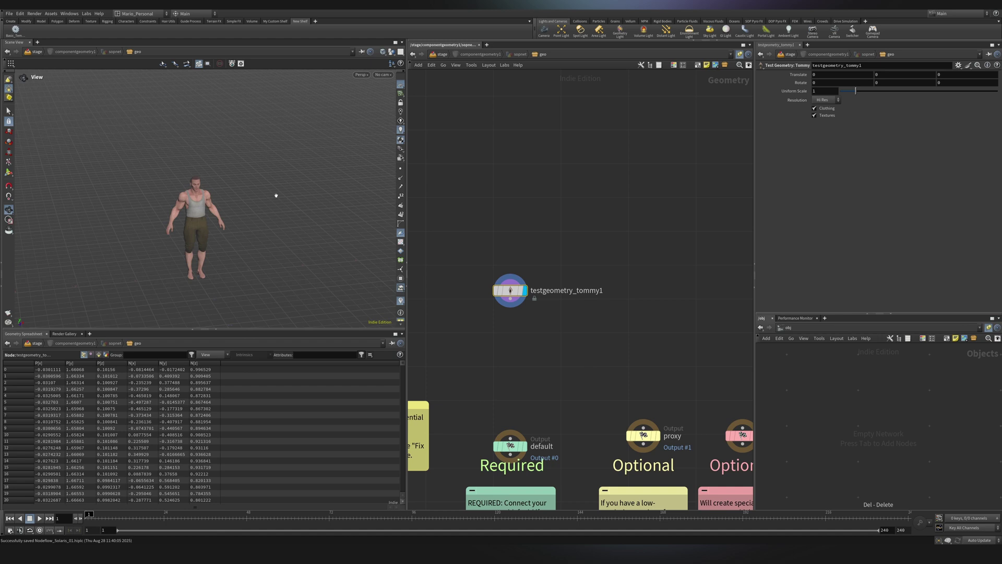
pyautogui.scroll(5, 256, 203)
pyautogui.click(814, 115)
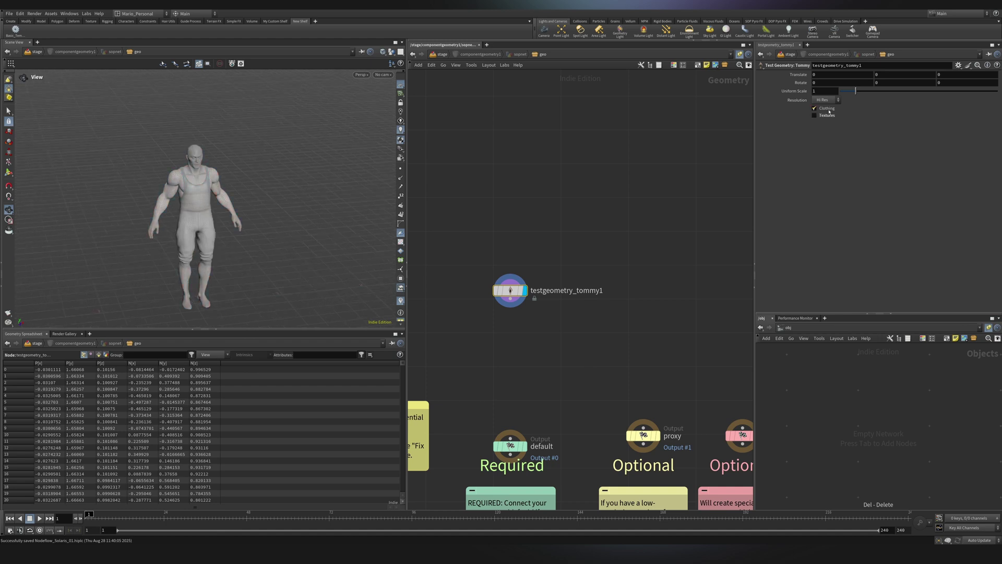
pyautogui.click(828, 109)
# Connect the Tommy node to the default, proxy and simproxy outputs, using the rounded network wiring style.
pyautogui.scroll(-2, 555, 146)
pyautogui.moveTo(524, 257); pyautogui.dragTo(524, 346)
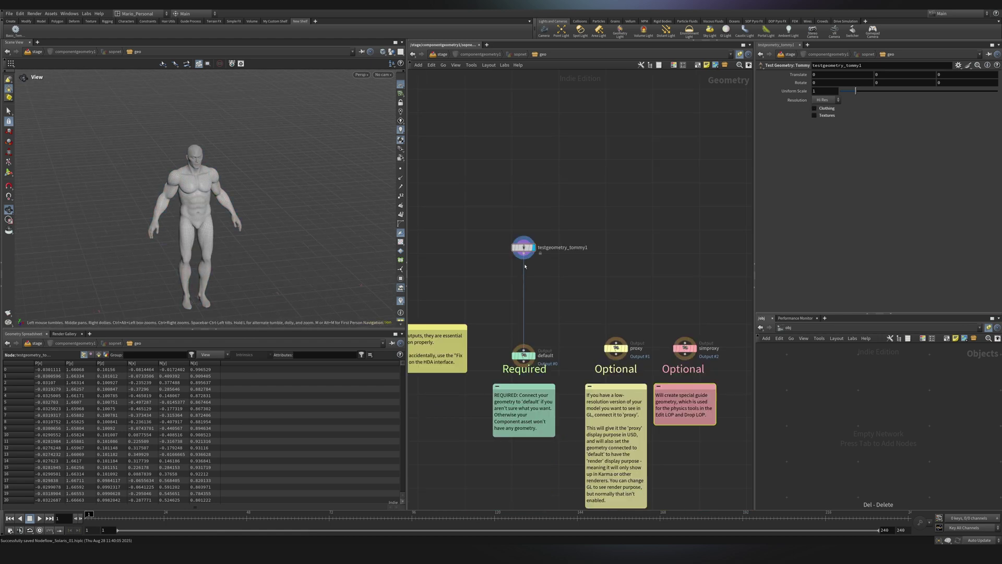
pyautogui.moveTo(524, 255); pyautogui.dragTo(684, 343)
pyautogui.hotkey('shift', 's')
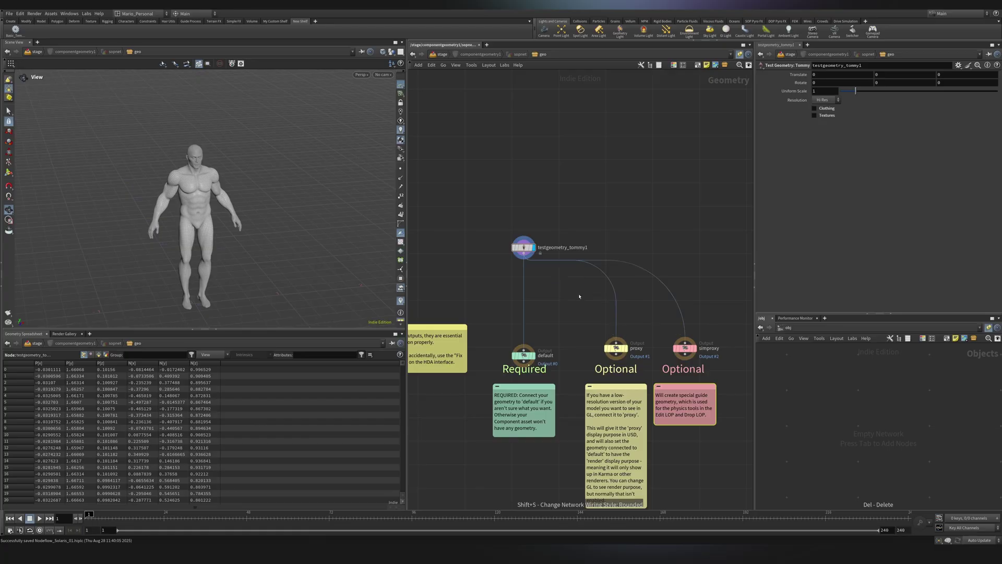
pyautogui.scroll(4, 502, 332)
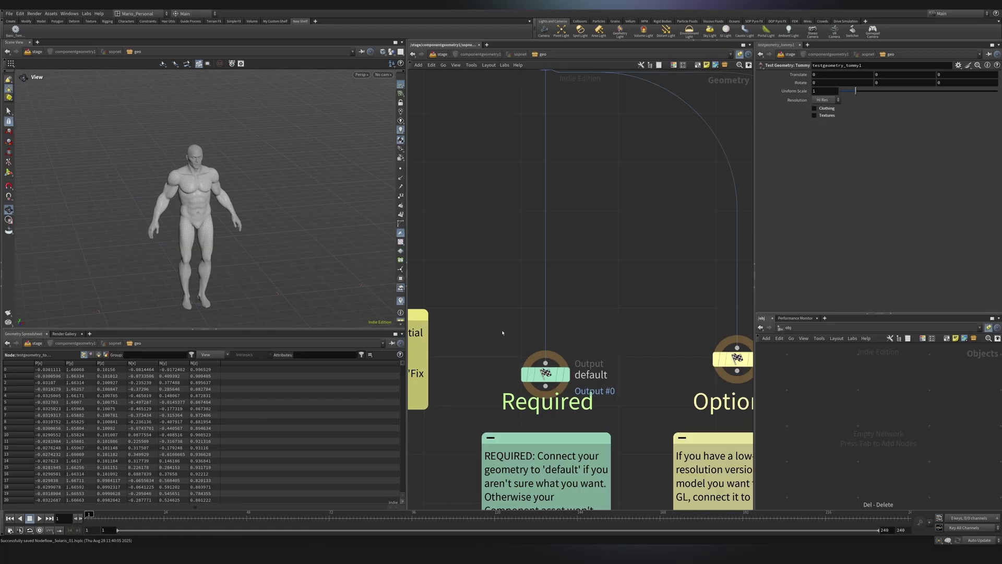
pyautogui.scroll(-4, 524, 277)
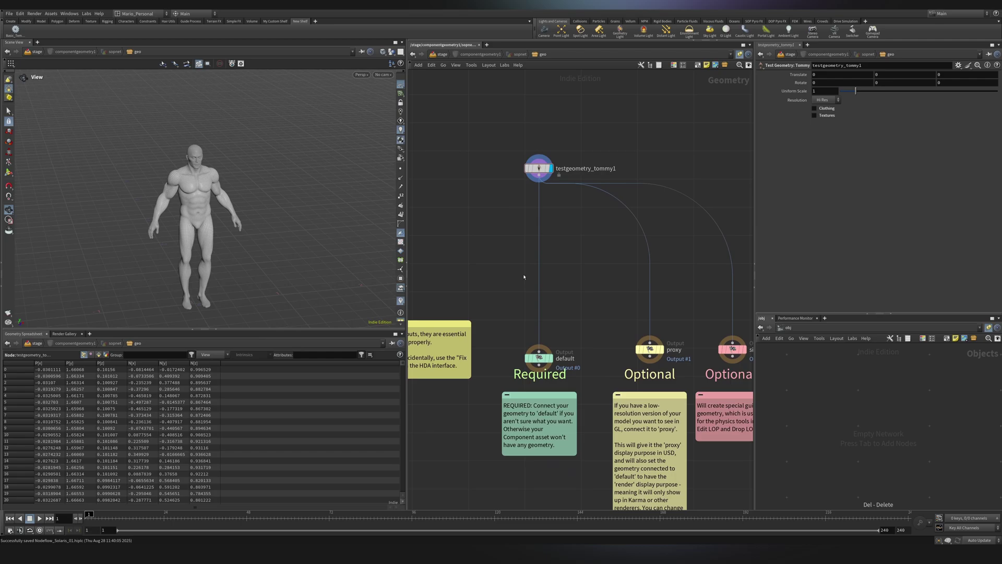
pyautogui.moveTo(512, 133); pyautogui.dragTo(575, 267)
pyautogui.moveTo(576, 267); pyautogui.dragTo(509, 235, button='middle')
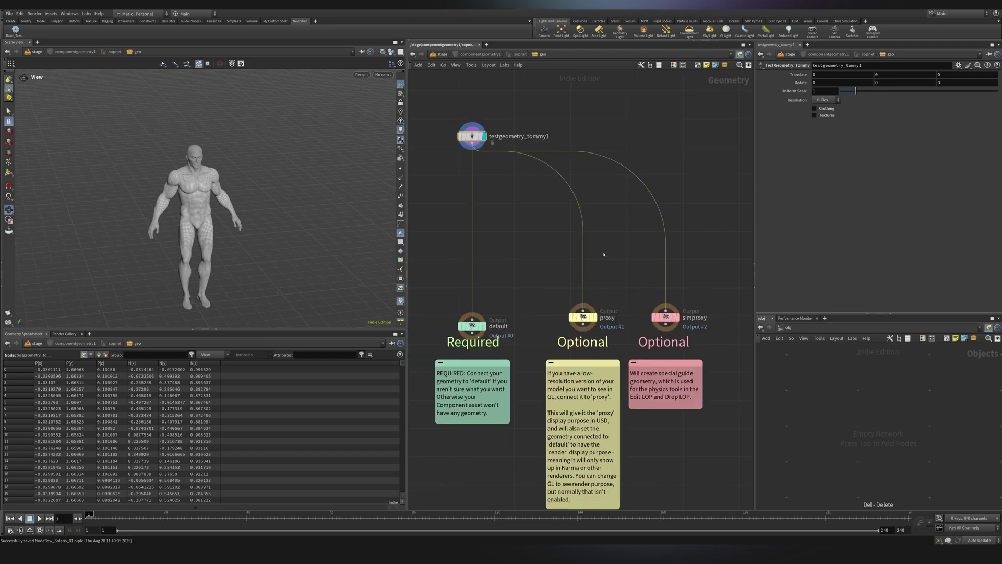
# Add a PolyReduce node that keeps 10 percent of the polygons and insert it between Tommy and the proxy output.
pyautogui.moveTo(589, 320)
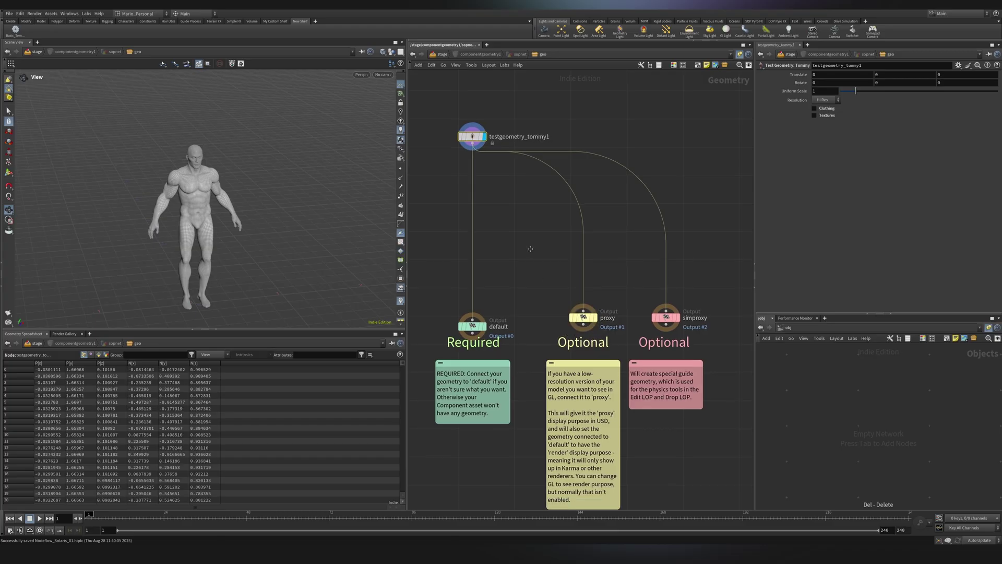
pyautogui.scroll(-1, 547, 366)
pyautogui.press('Tab')
pyautogui.write('polye')
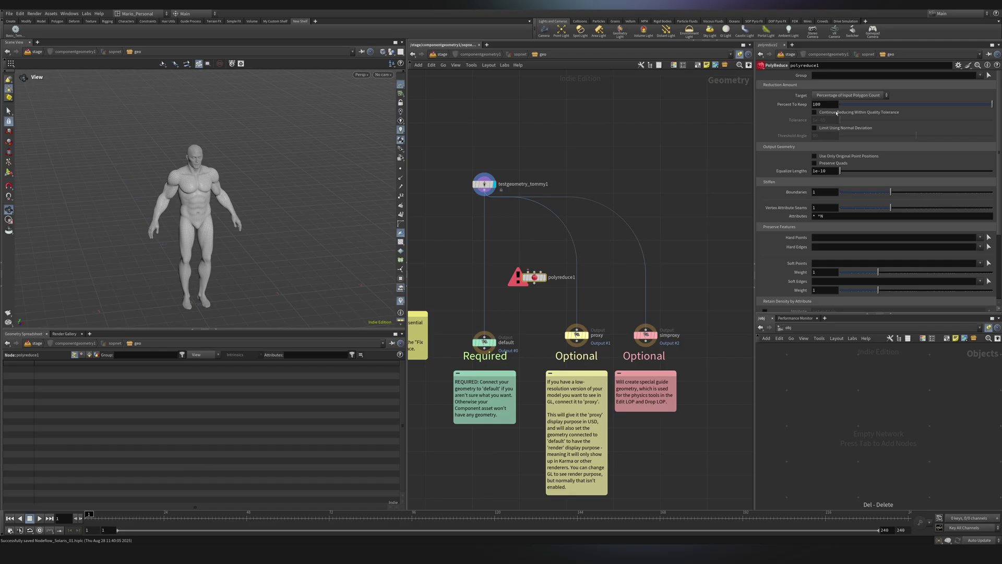
pyautogui.press('Return')
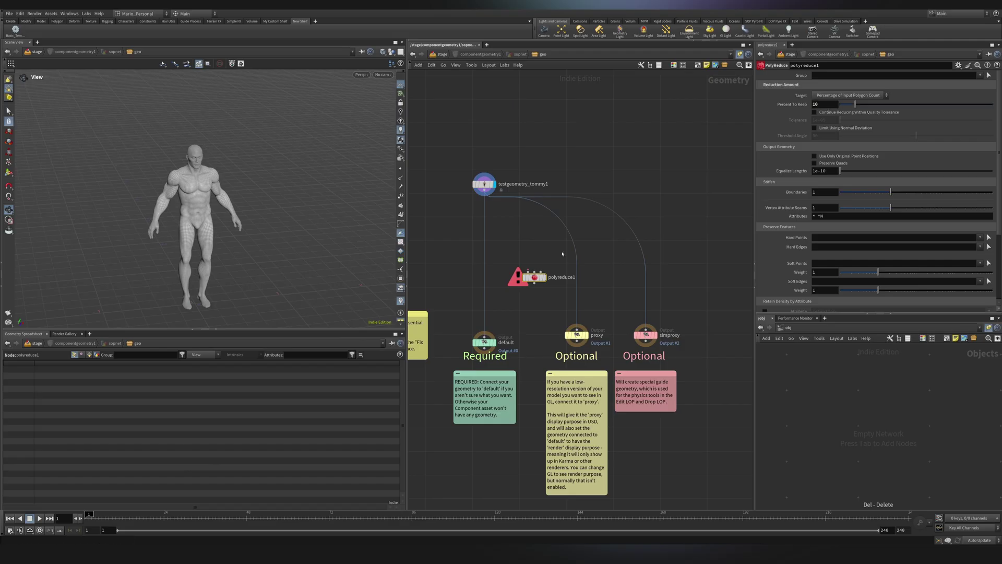
pyautogui.moveTo(534, 276); pyautogui.dragTo(598, 307)
# Examine the polygon-reduced Tommy mesh up close and from different angles.
pyautogui.scroll(3, 577, 255)
pyautogui.scroll(5, 358, 135)
pyautogui.moveTo(235, 164)
pyautogui.mouseDown()
pyautogui.moveTo(177, 170)
pyautogui.moveTo(227, 176)
pyautogui.mouseUp()
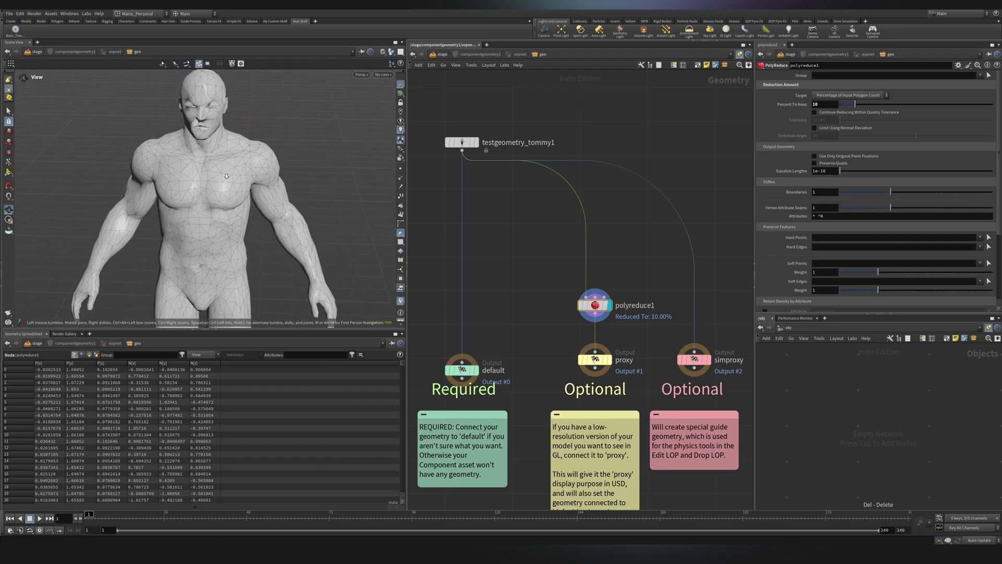
pyautogui.moveTo(227, 176); pyautogui.dragTo(231, 237, button='right')
pyautogui.moveTo(201, 229); pyautogui.dragTo(221, 225)
pyautogui.moveTo(222, 226); pyautogui.dragTo(209, 261, button='right')
pyautogui.moveTo(209, 229); pyautogui.dragTo(224, 223)
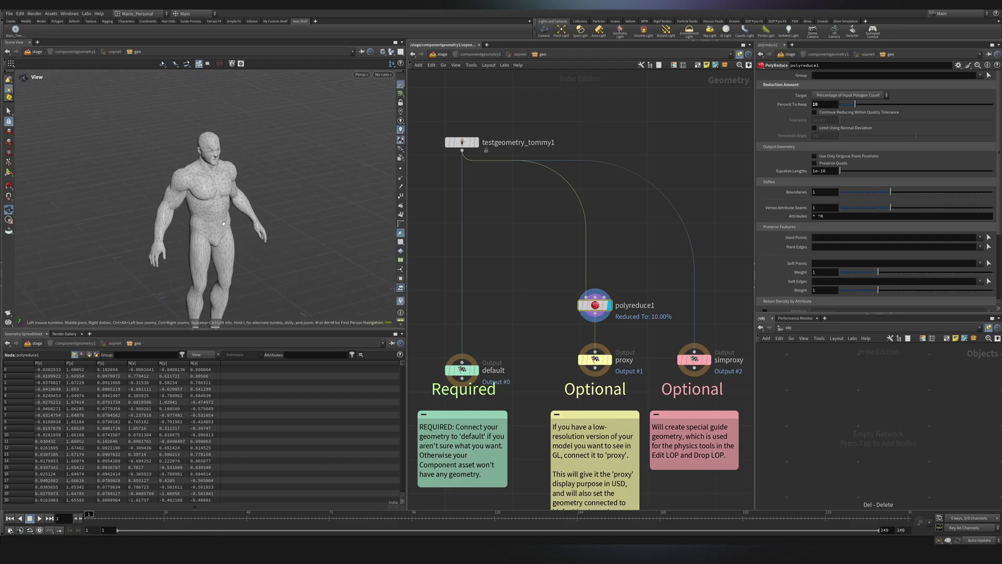
# Look over the branches leading to the default, proxy and simproxy outputs.
pyautogui.moveTo(476, 316); pyautogui.dragTo(539, 253, button='middle')
pyautogui.moveTo(475, 263)
pyautogui.mouseDown()
pyautogui.moveTo(549, 319)
pyautogui.moveTo(575, 325)
pyautogui.mouseUp()
pyautogui.press('h')
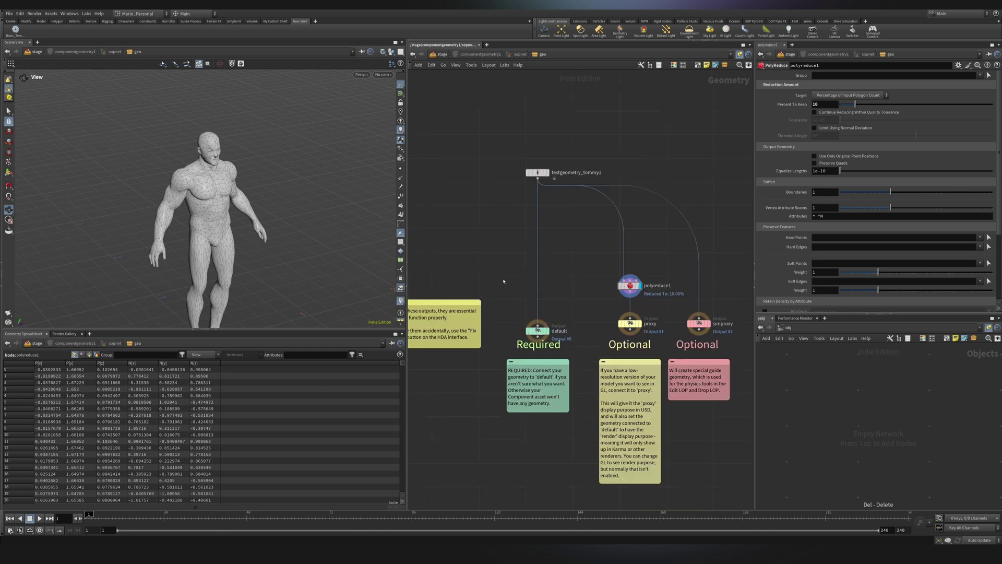
pyautogui.moveTo(634, 295); pyautogui.dragTo(587, 300)
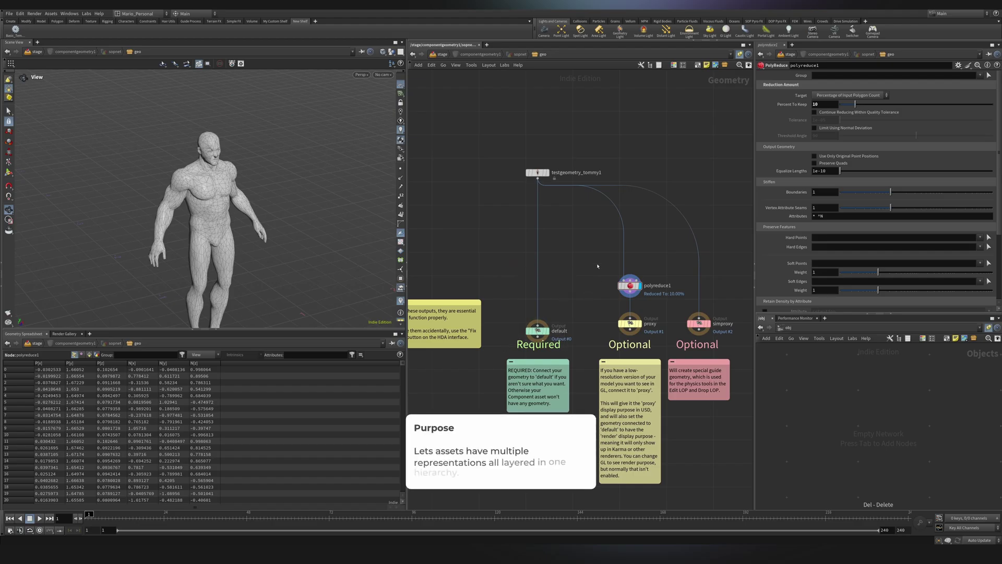
pyautogui.moveTo(597, 264); pyautogui.dragTo(609, 307)
pyautogui.moveTo(676, 346); pyautogui.dragTo(675, 345)
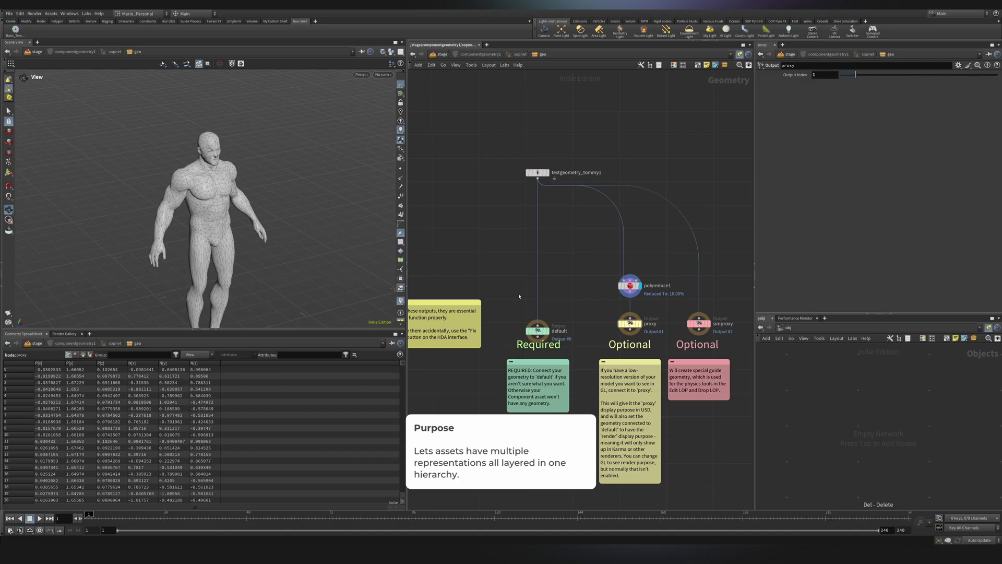
pyautogui.scroll(4, 732, 311)
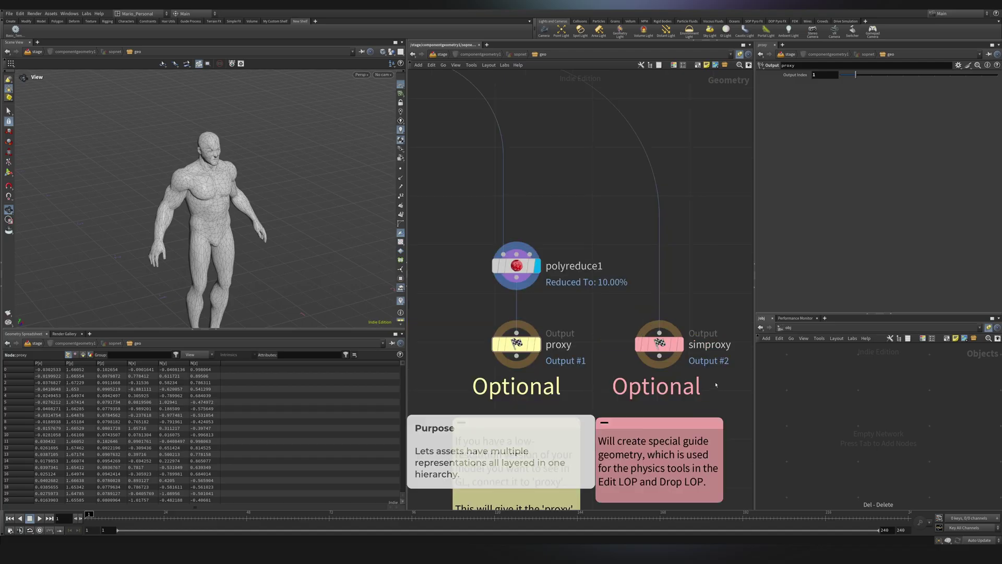
# Read the note on the simproxy output and the Houdini documentation page for the Edit LOP node.
pyautogui.moveTo(727, 428); pyautogui.dragTo(644, 410, button='middle')
pyautogui.scroll(-1, 644, 409)
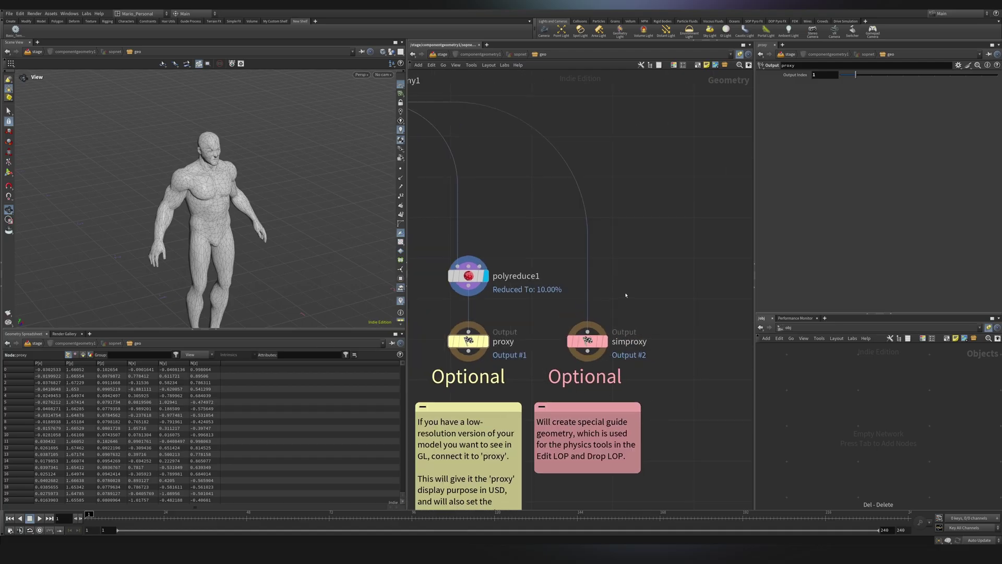
pyautogui.moveTo(626, 295); pyautogui.dragTo(654, 314, button='middle')
pyautogui.moveTo(625, 467); pyautogui.dragTo(621, 332, button='middle')
pyautogui.scroll(2, 619, 328)
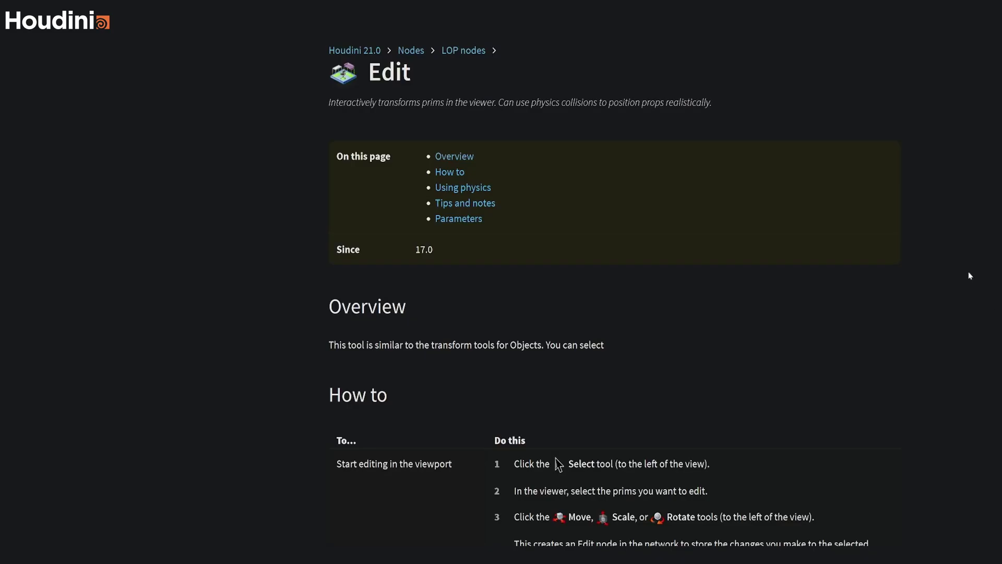
pyautogui.scroll(-10, 895, 252)
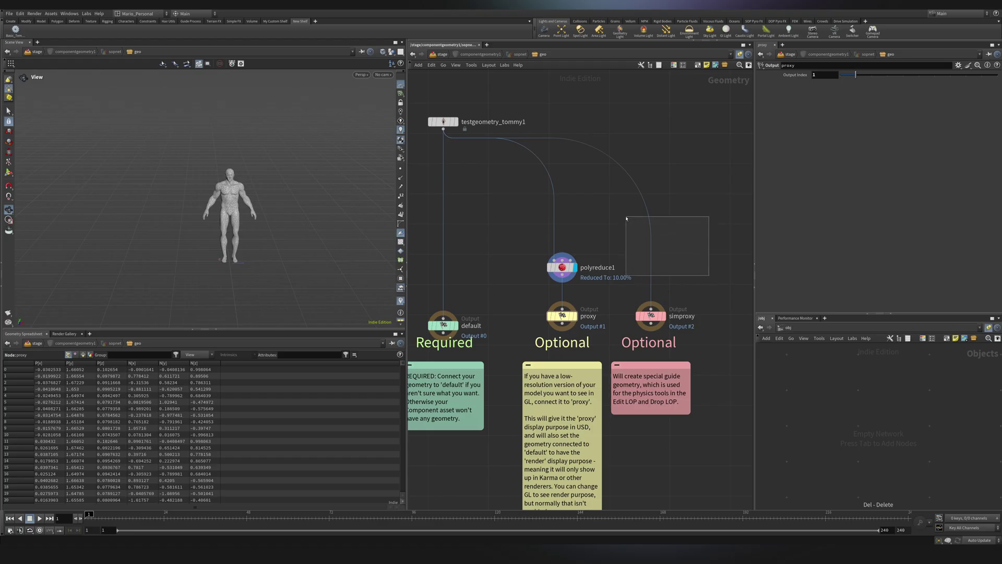
# Set the PolyReduce node to keep 5 percent of the polygons and return to the stage network.
pyautogui.moveTo(529, 154); pyautogui.dragTo(736, 334)
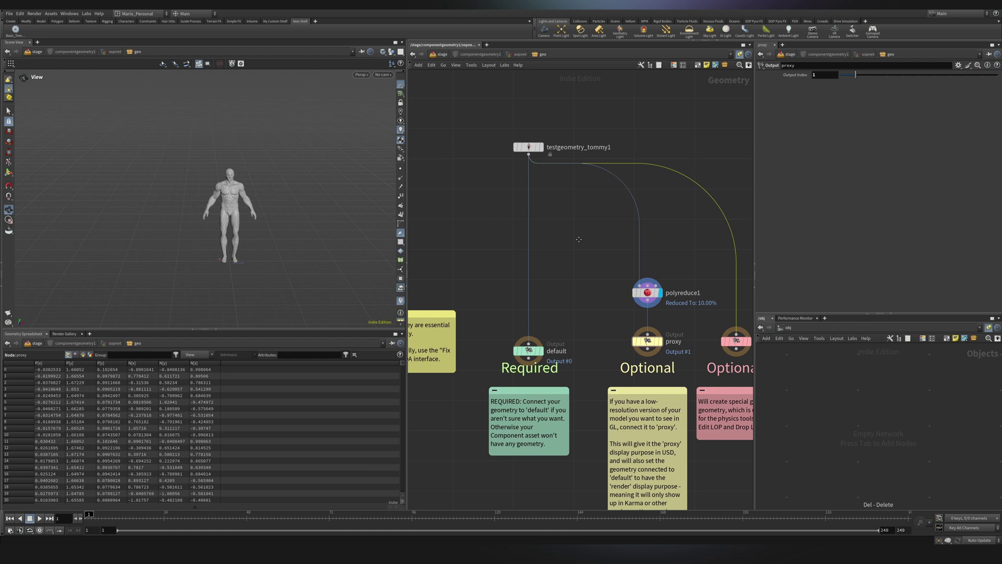
pyautogui.moveTo(578, 240); pyautogui.dragTo(595, 254, button='middle')
pyautogui.press('u')
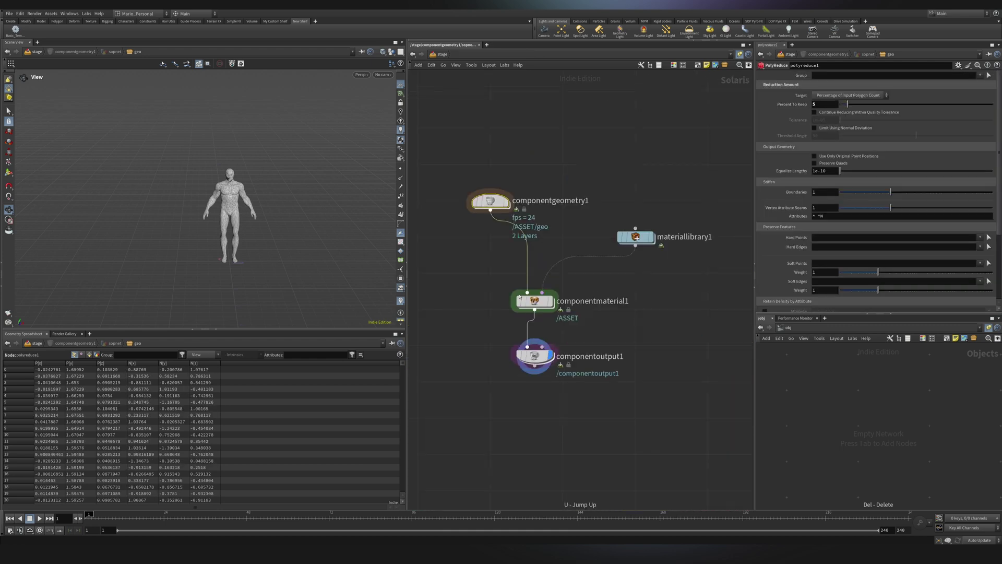
# Compare the Final Render and Preview display purposes on the Tommy character up close and from a distance.
pyautogui.scroll(4, 279, 182)
pyautogui.moveTo(279, 180); pyautogui.dragTo(265, 196, button='right')
pyautogui.moveTo(264, 197); pyautogui.dragTo(267, 151, button='middle')
pyautogui.press('Return')
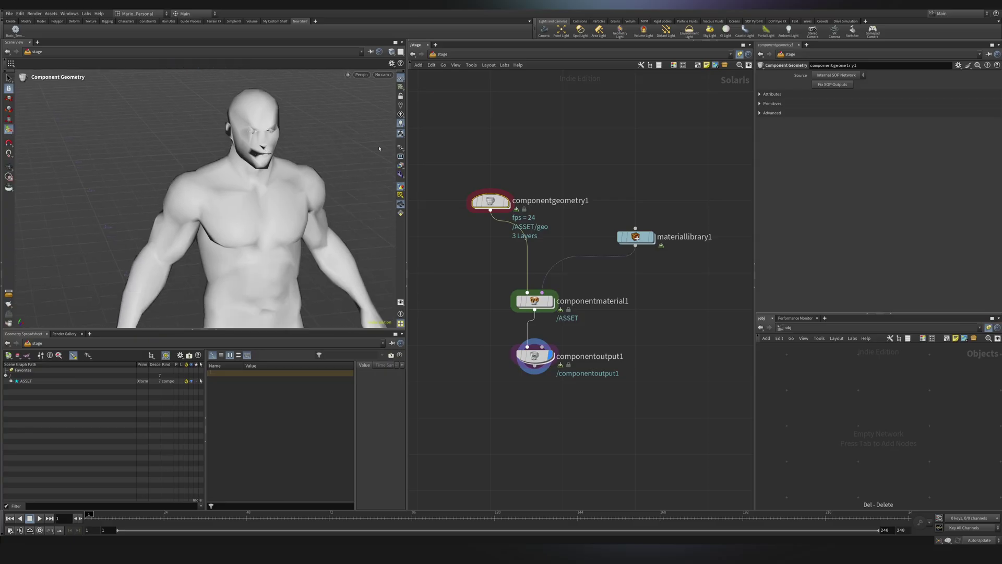
pyautogui.click(400, 147)
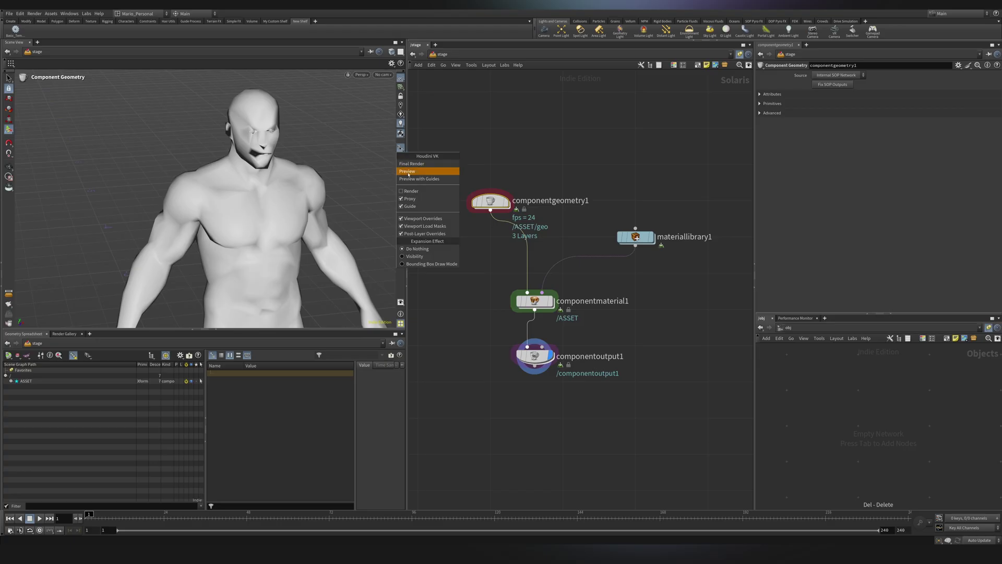
pyautogui.click(409, 165)
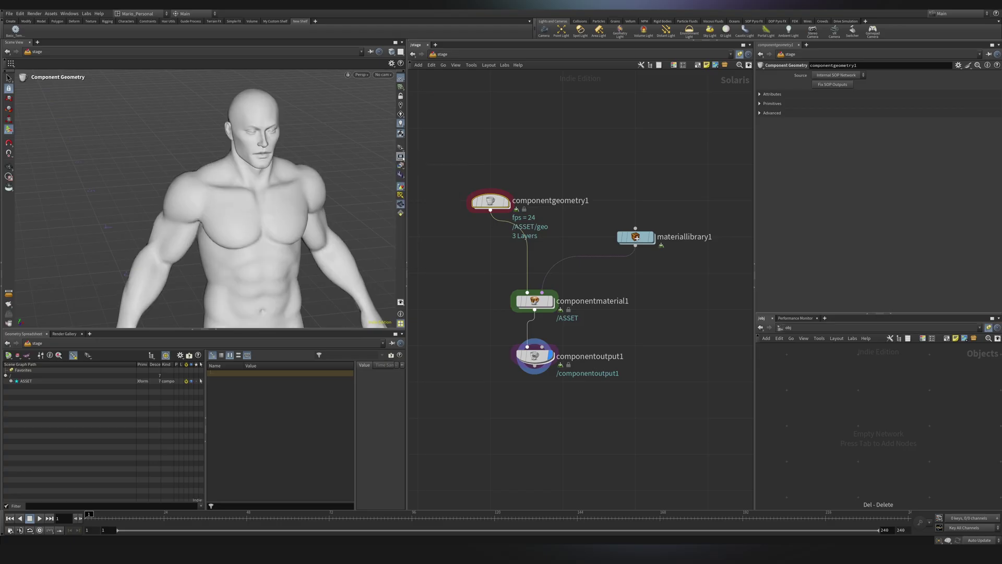
pyautogui.click(402, 148)
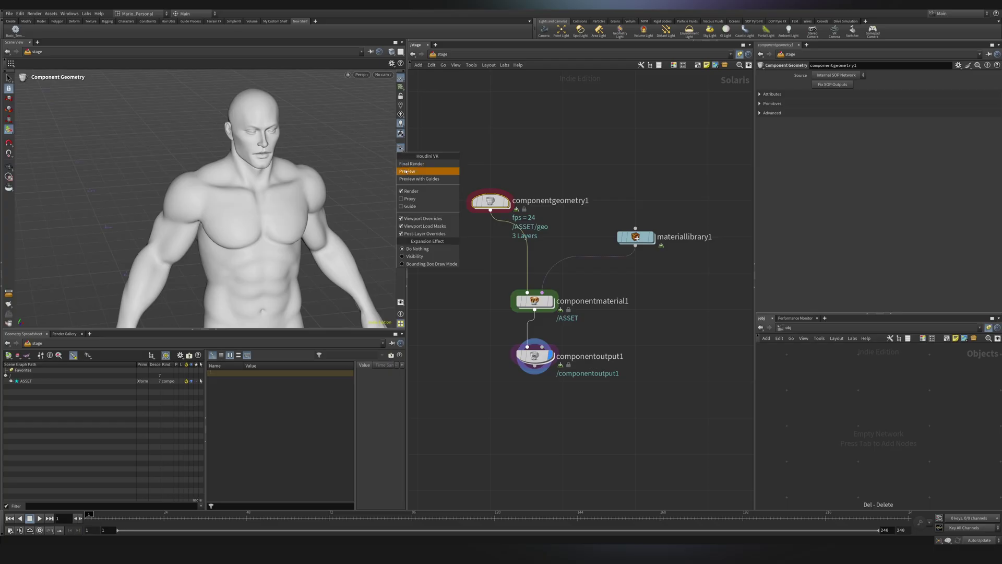
pyautogui.click(407, 171)
pyautogui.press('Escape')
pyautogui.scroll(-10, 101, 239)
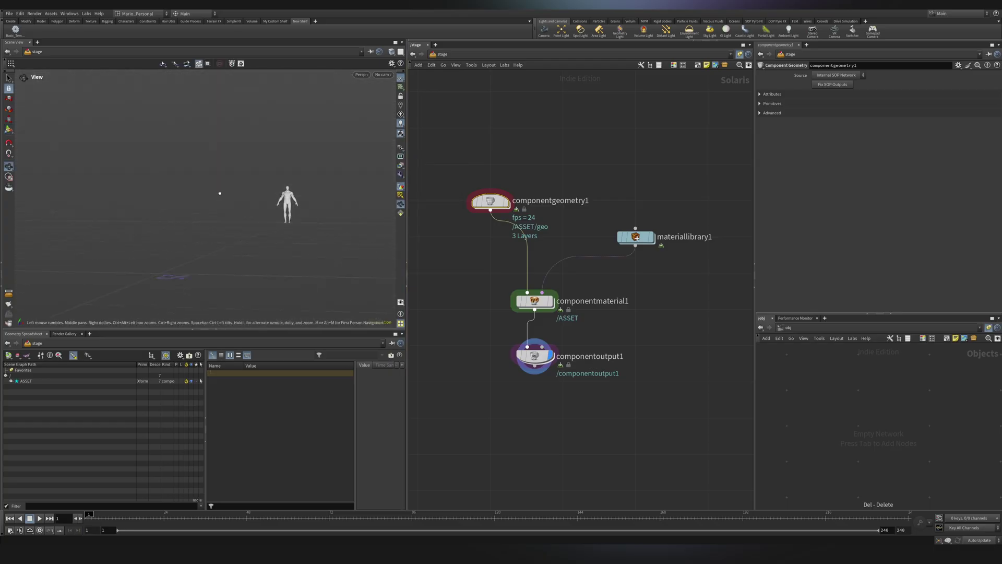
pyautogui.scroll(8, 219, 193)
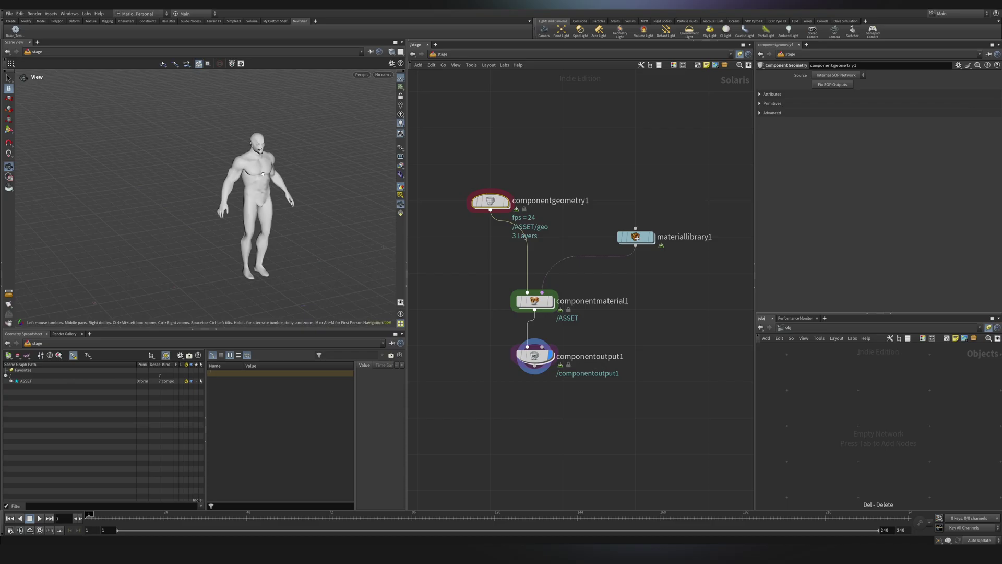
pyautogui.scroll(4, 262, 173)
# Add a Karma Material Builder named red inside the material library.
pyautogui.moveTo(444, 160); pyautogui.dragTo(601, 243)
pyautogui.click(636, 237)
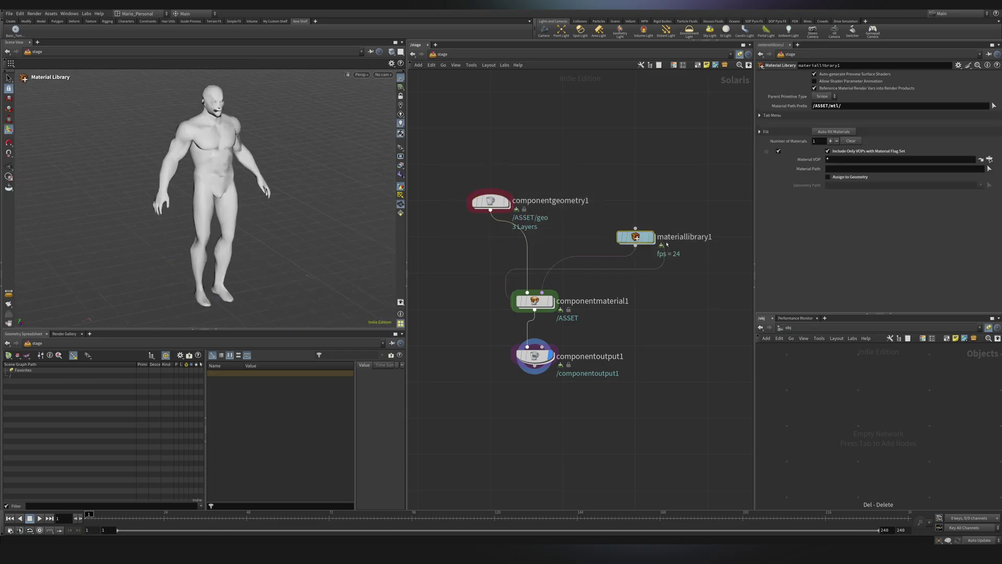
pyautogui.doubleClick(636, 237)
pyautogui.press('Tab')
pyautogui.write('kmb')
pyautogui.press('Return')
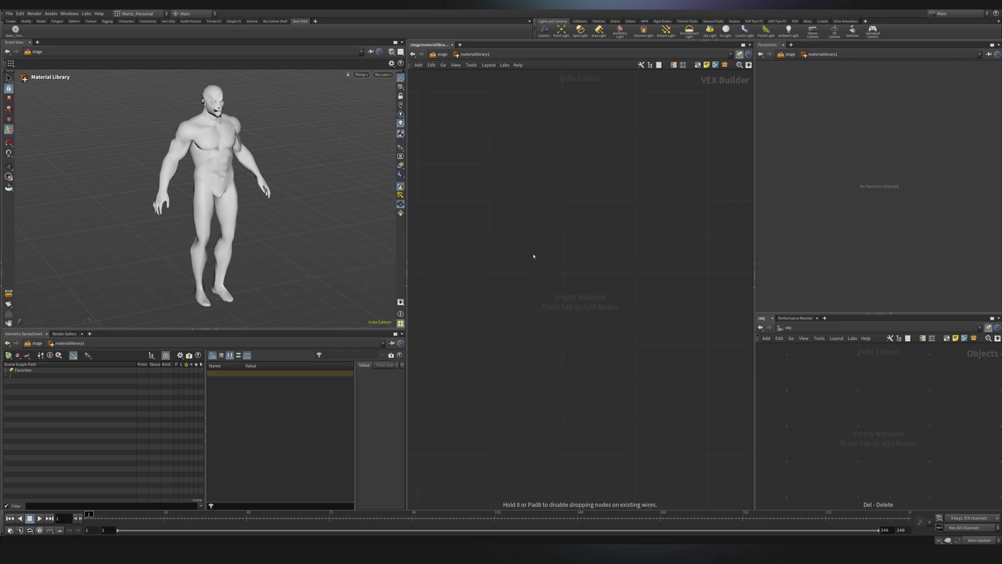
pyautogui.click(533, 256)
pyautogui.write('r')
pyautogui.press('Return')
# Set the base color of the red material's standard surface shader to pure red and return to the stage network.
pyautogui.doubleClick(534, 255)
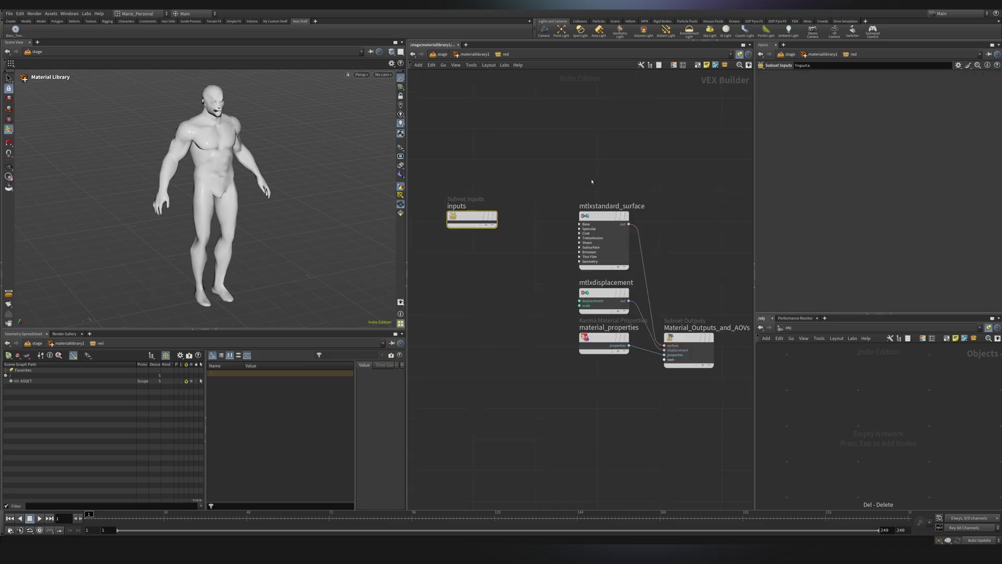
pyautogui.click(602, 217)
pyautogui.click(825, 104)
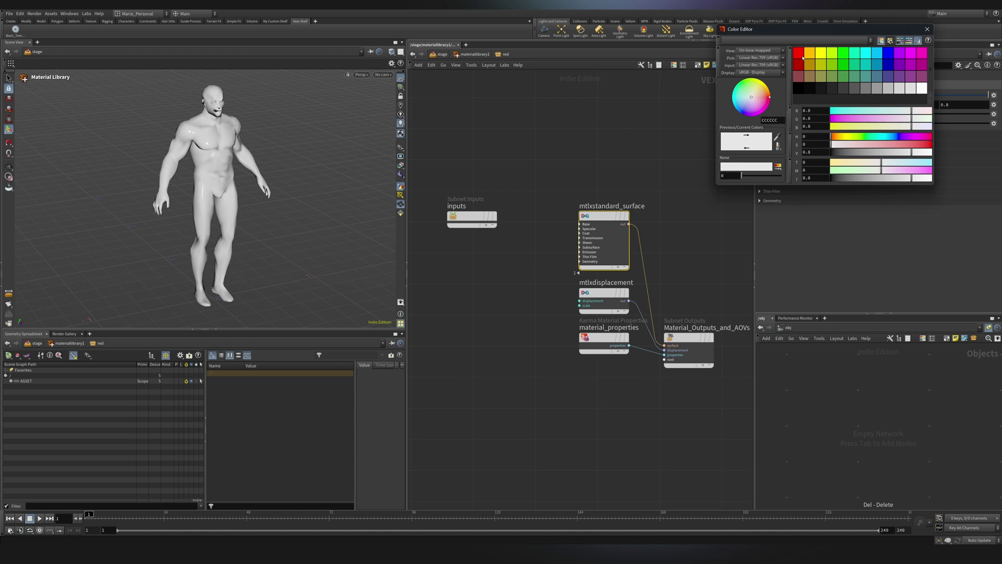
pyautogui.click(799, 53)
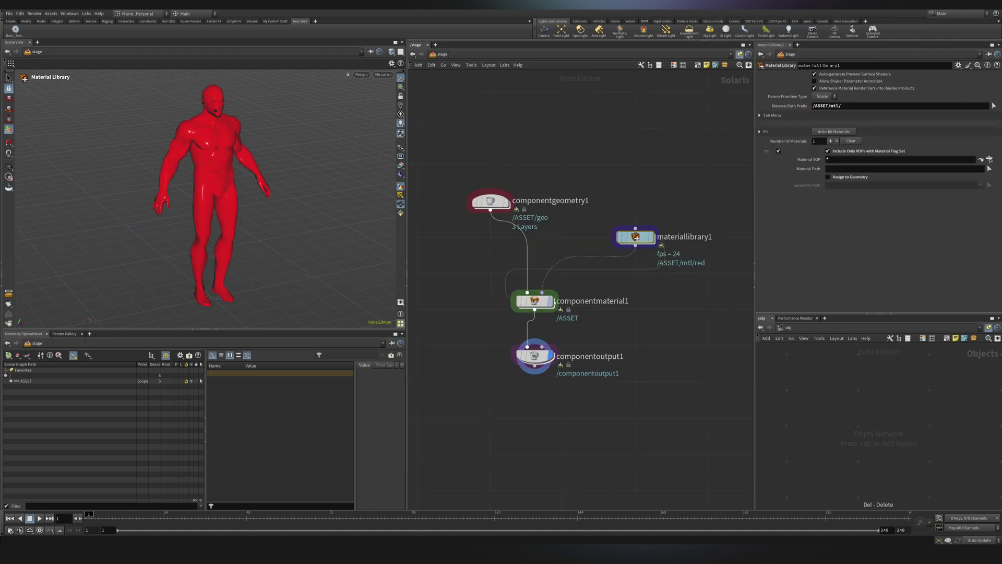
# Display the component material node's result and inspect the shaded character from several angles.
pyautogui.click(552, 301)
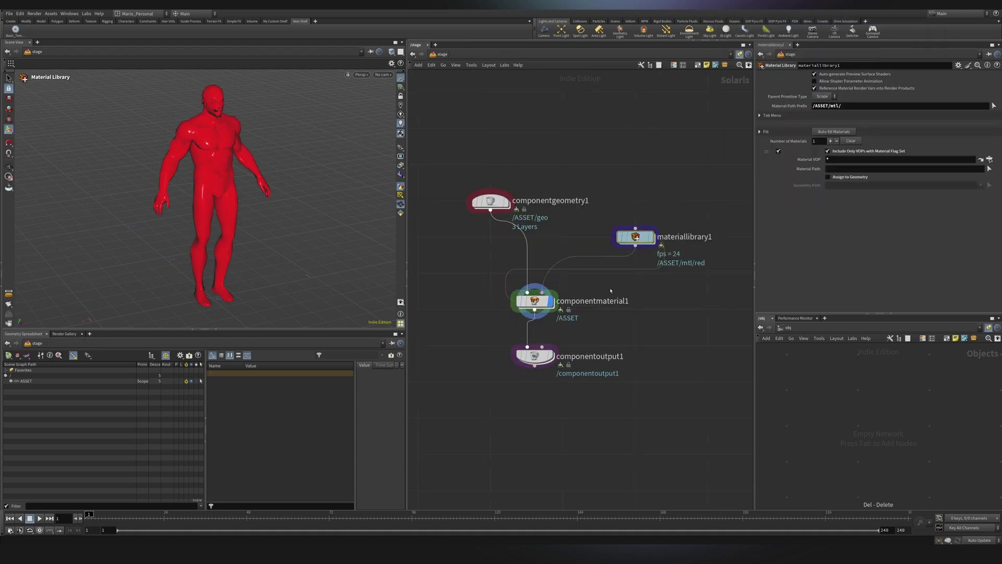
pyautogui.moveTo(193, 156)
pyautogui.keyDown('alt'); pyautogui.mouseDown()
pyautogui.moveTo(220, 153)
pyautogui.moveTo(183, 152)
pyautogui.mouseUp(); pyautogui.keyUp('alt')
pyautogui.keyDown('alt'); pyautogui.moveTo(256, 126); pyautogui.dragTo(277, 144, button='right'); pyautogui.keyUp('alt')
pyautogui.keyDown('alt'); pyautogui.moveTo(277, 143); pyautogui.dragTo(280, 148); pyautogui.keyUp('alt')
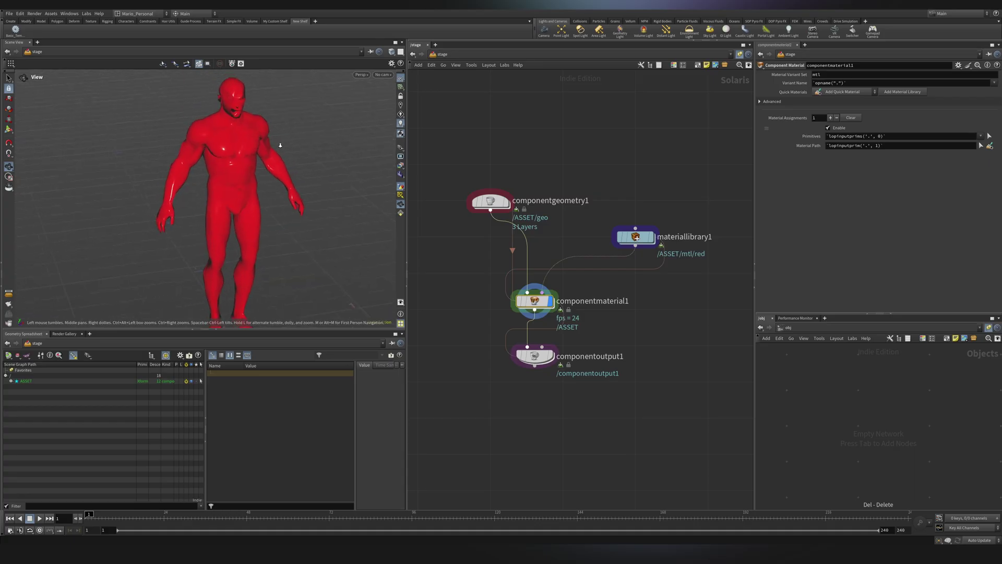
pyautogui.keyDown('alt'); pyautogui.moveTo(280, 148); pyautogui.dragTo(284, 161, button='right'); pyautogui.keyUp('alt')
pyautogui.keyDown('alt'); pyautogui.moveTo(284, 162); pyautogui.dragTo(309, 174); pyautogui.keyUp('alt')
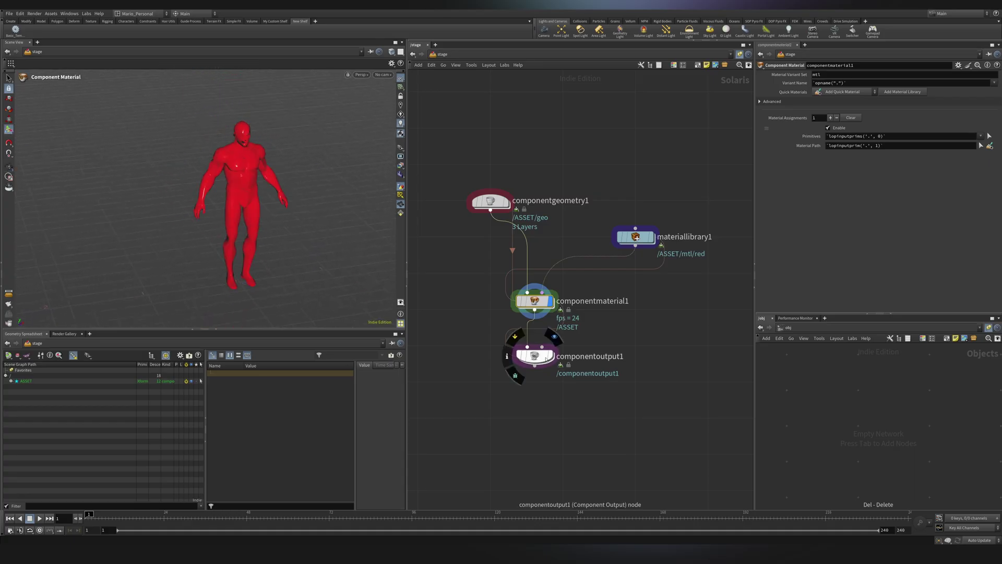
# Move the component output node further below the component material node and display its result.
pyautogui.moveTo(540, 356); pyautogui.dragTo(540, 382)
pyautogui.moveTo(589, 351); pyautogui.dragTo(503, 405)
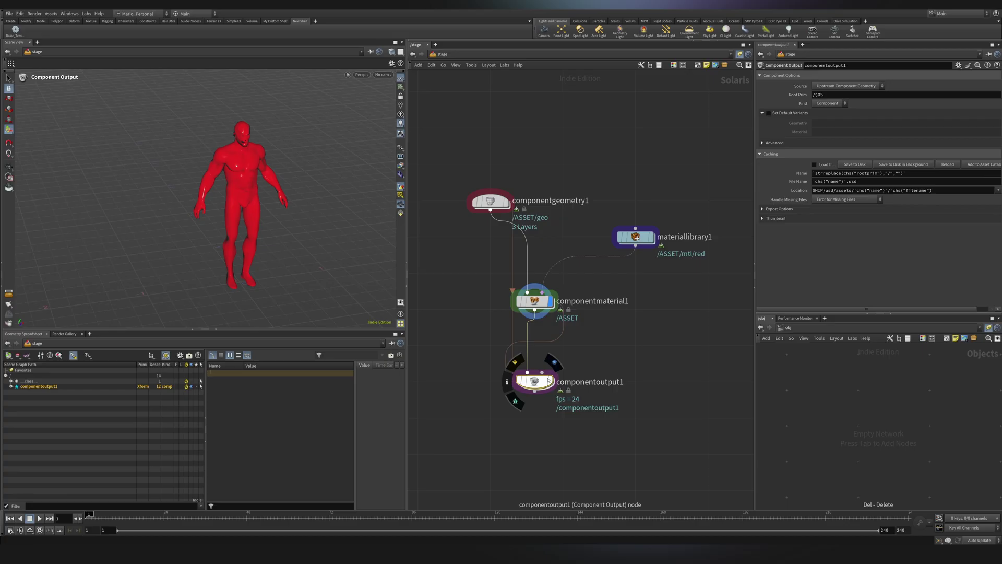
pyautogui.click(550, 381)
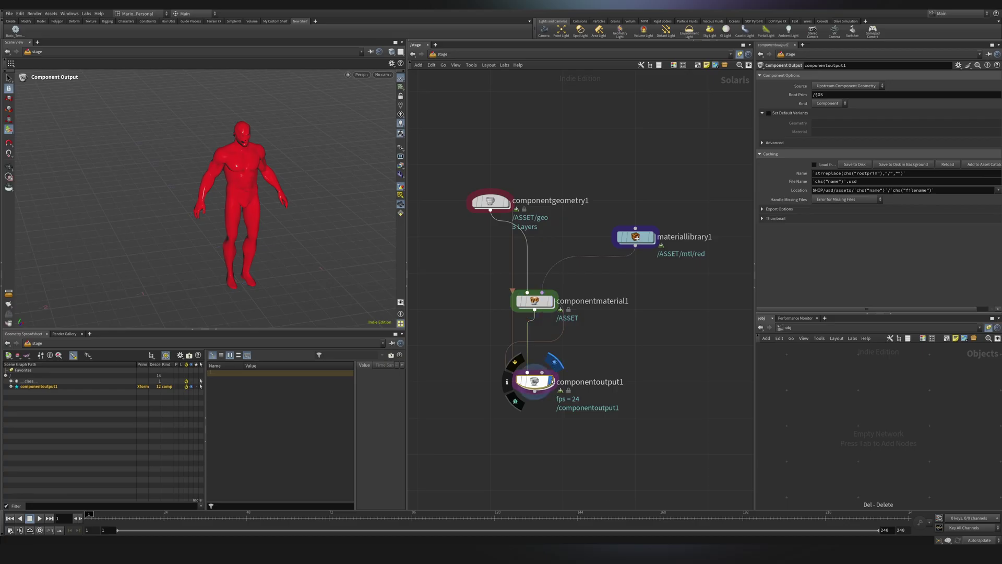
pyautogui.click(804, 174)
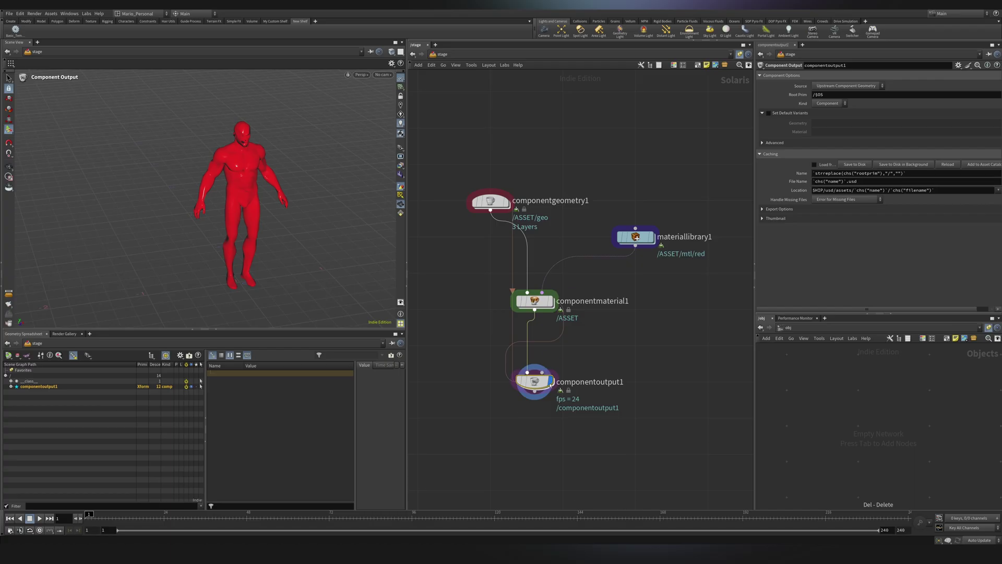
# Rename the component output node to red_tommy.
pyautogui.doubleClick(610, 380)
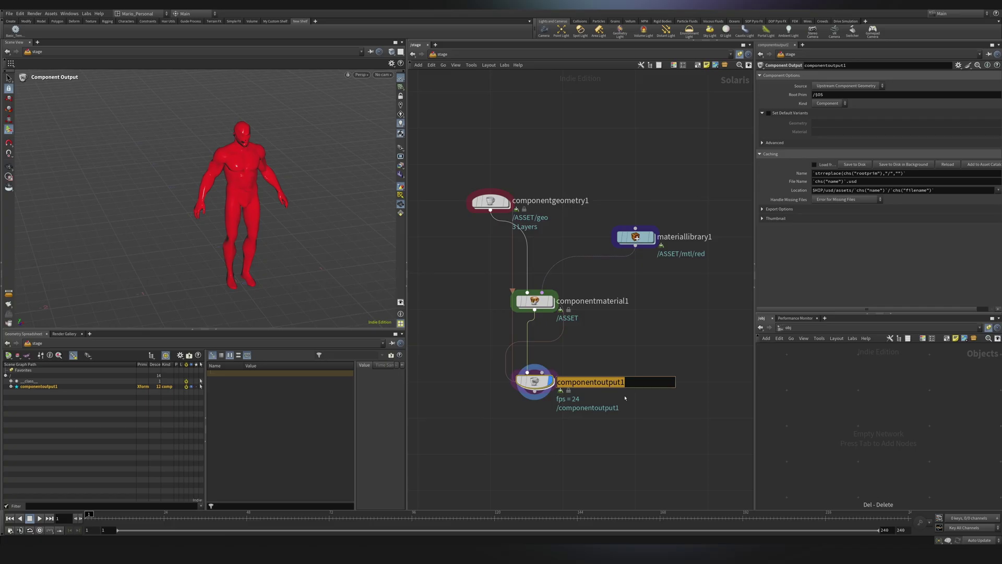
pyautogui.write('red')
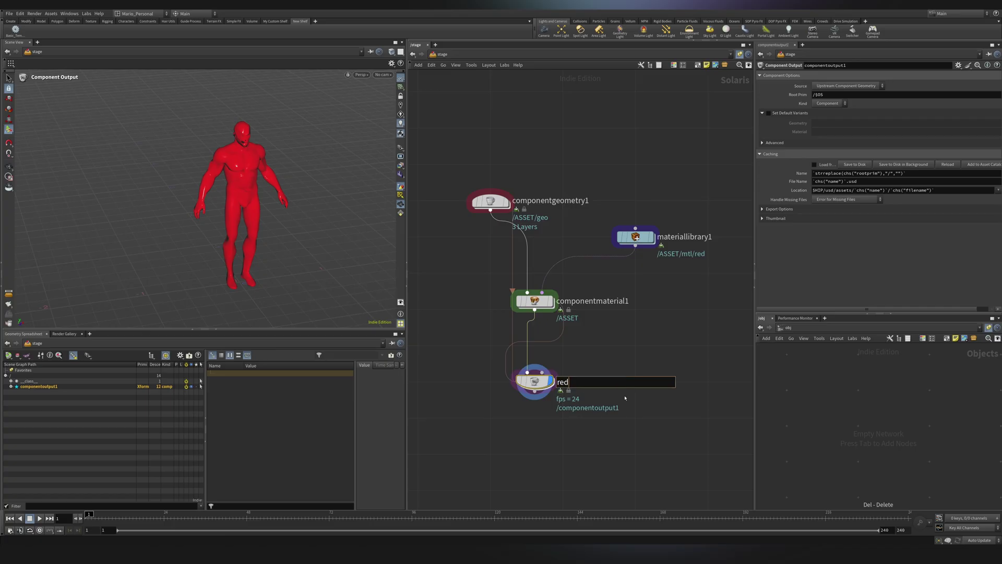
pyautogui.write('_tommy')
pyautogui.press('Return')
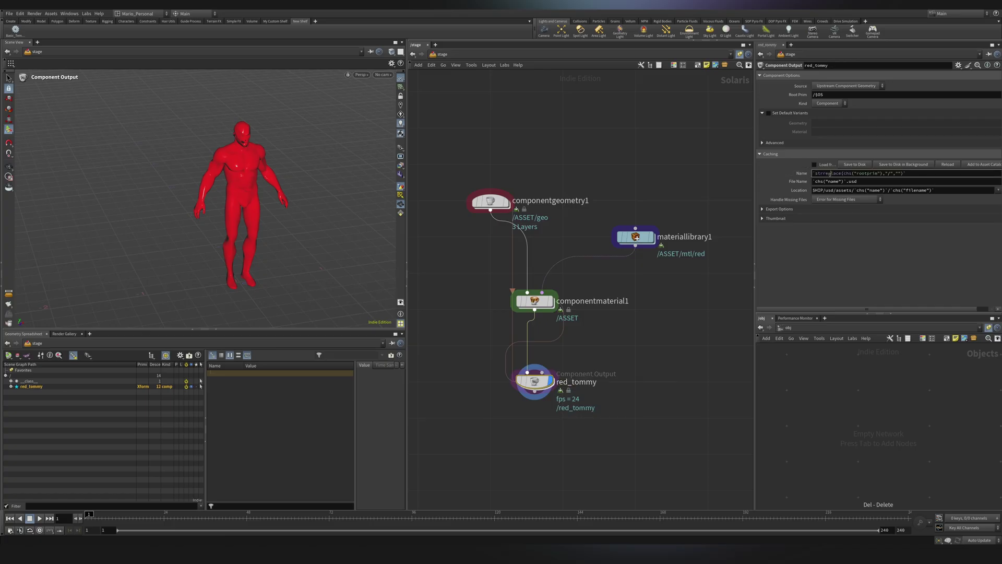
# Review the component output's file name, resolved save location and thumbnail settings.
pyautogui.click(838, 181)
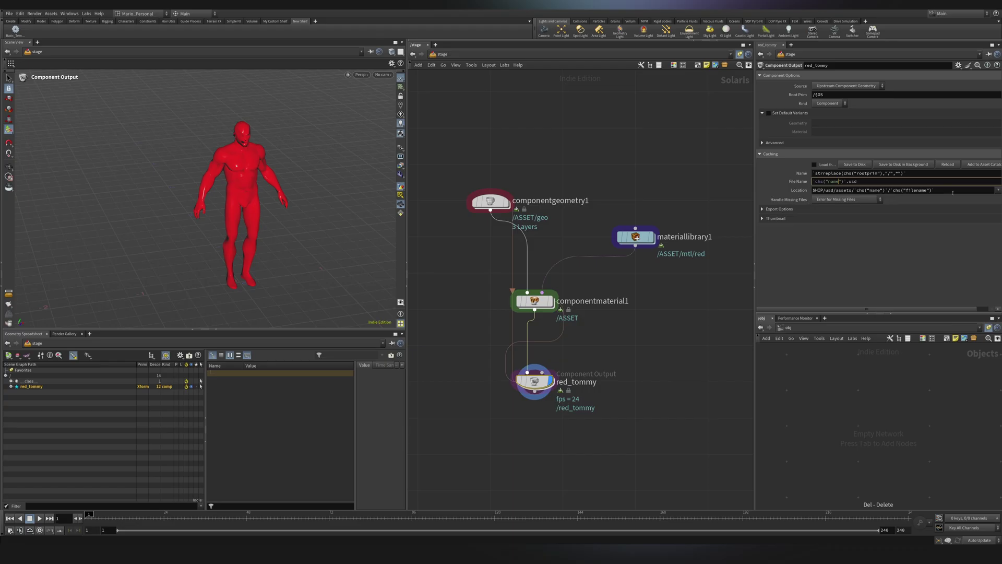
pyautogui.click(804, 191)
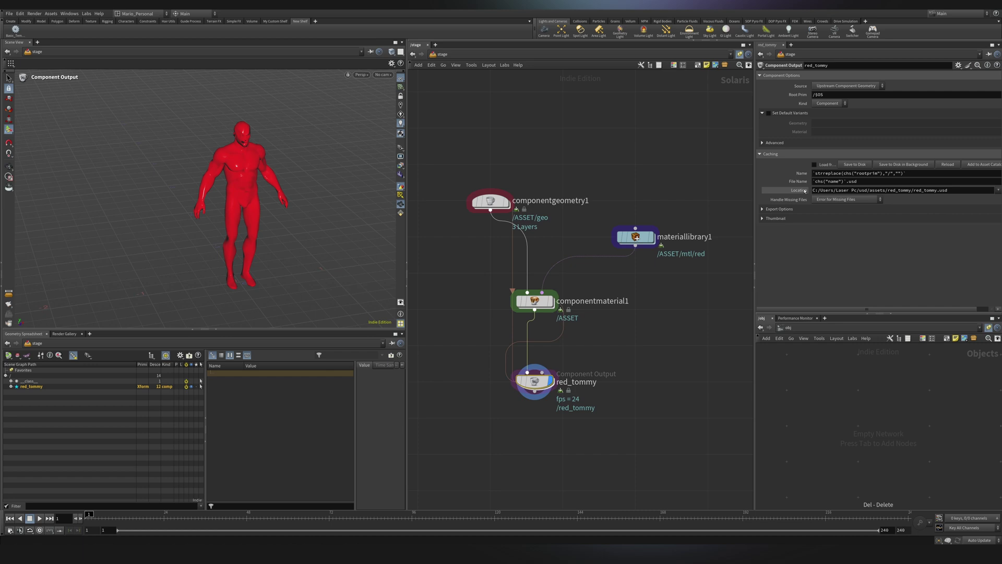
pyautogui.click(776, 218)
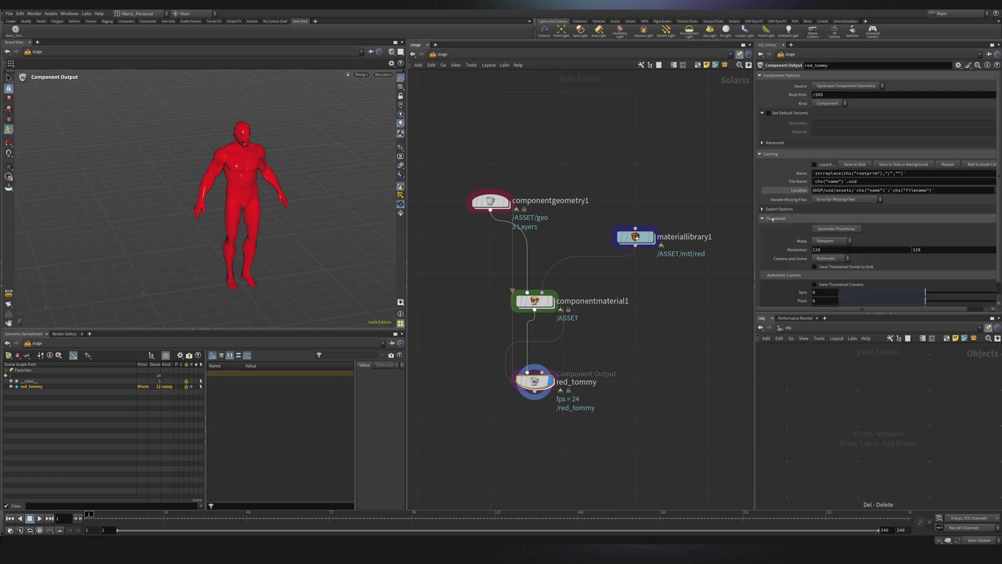
pyautogui.scroll(-1, 768, 282)
pyautogui.scroll(-1, 768, 282)
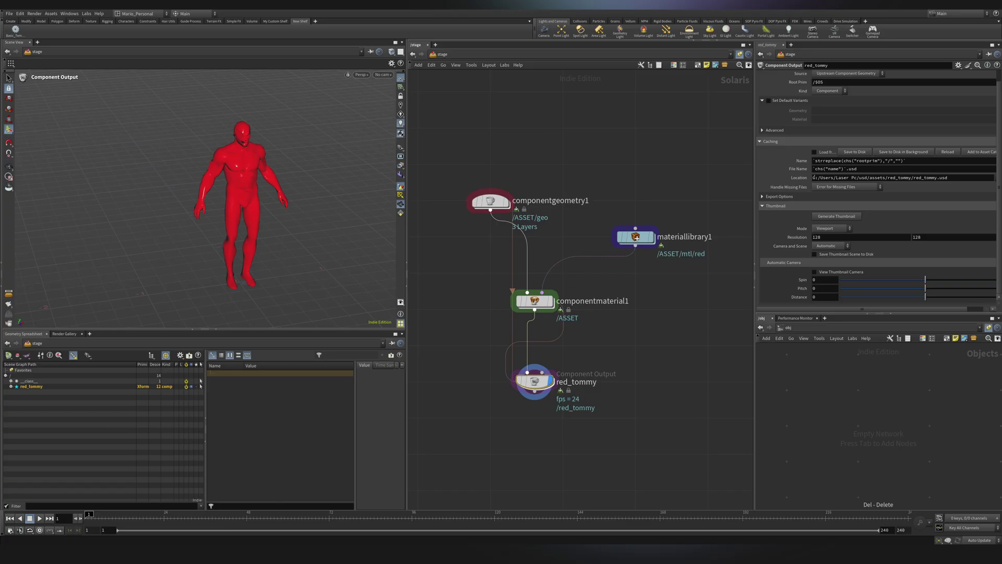
# Add a Reference node below red_tommy, using the output's copied red_tommy.usd location as its file pattern.
pyautogui.moveTo(951, 178); pyautogui.dragTo(811, 186)
pyautogui.hotkey('ctrl', 'c')
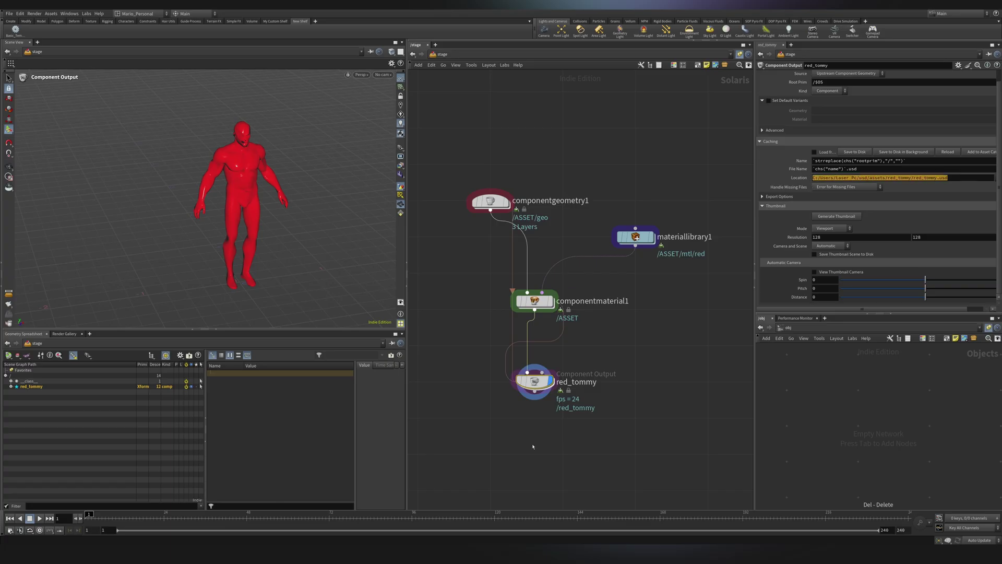
pyautogui.moveTo(533, 446); pyautogui.dragTo(530, 342, button='middle')
pyautogui.press('Tab')
pyautogui.write('refer')
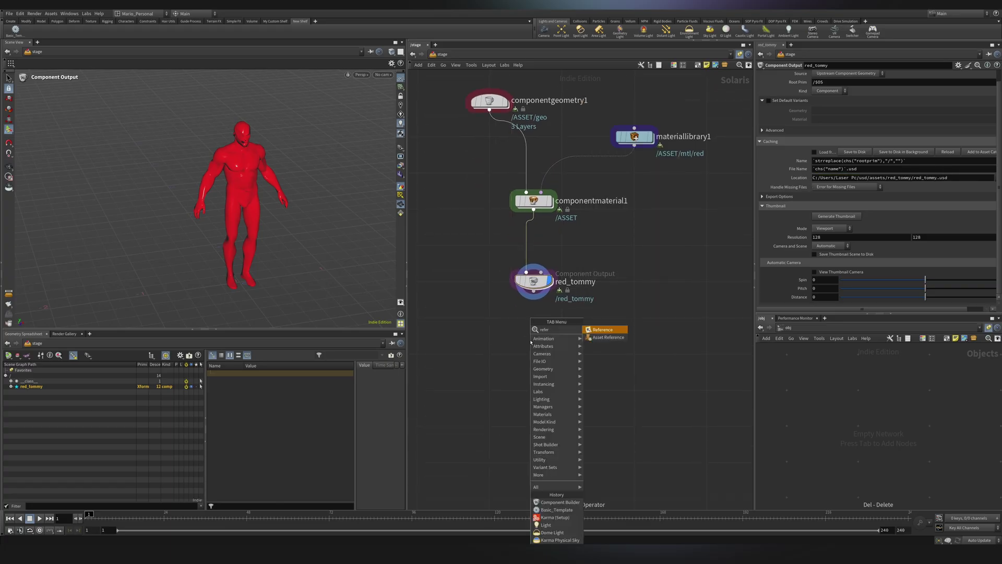
pyautogui.press('Return')
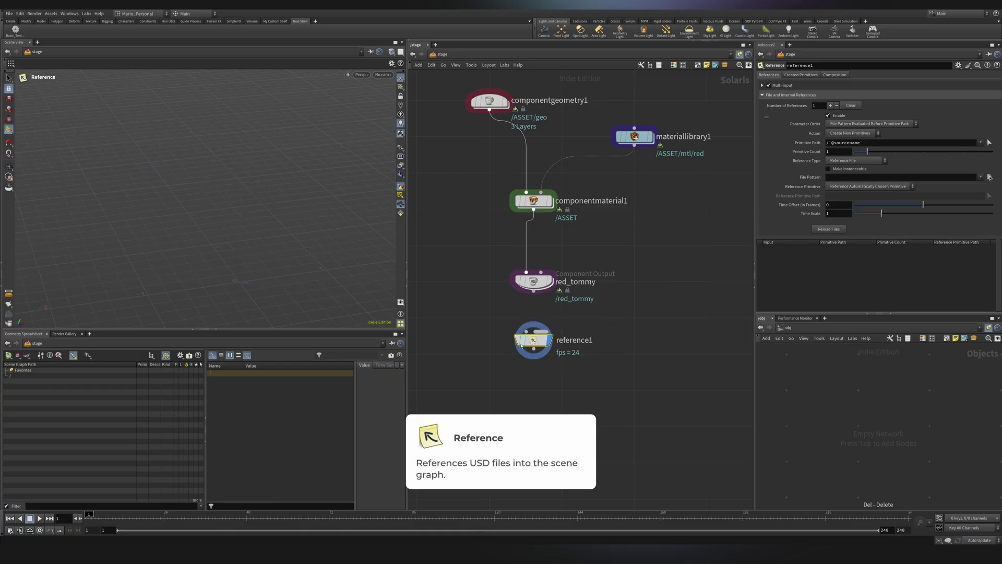
pyautogui.click(845, 178)
pyautogui.hotkey('ctrl', 'v')
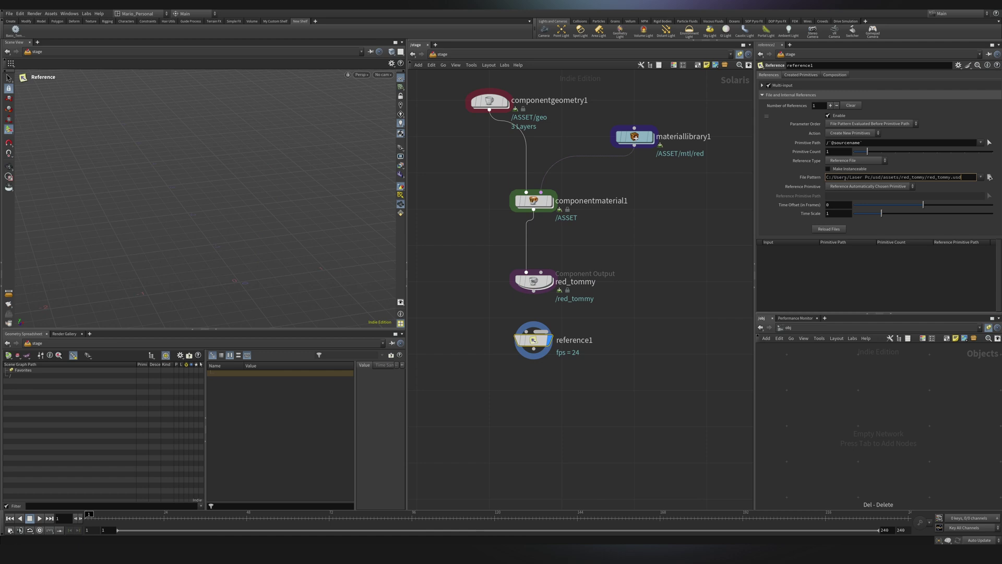
pyautogui.press('Return')
# Place the Reference node further below the component network and select the red_tommy output node.
pyautogui.moveTo(533, 340); pyautogui.dragTo(534, 391)
pyautogui.moveTo(628, 246); pyautogui.dragTo(634, 322, button='middle')
pyautogui.moveTo(708, 394); pyautogui.dragTo(540, 430)
pyautogui.moveTo(445, 188); pyautogui.dragTo(665, 476)
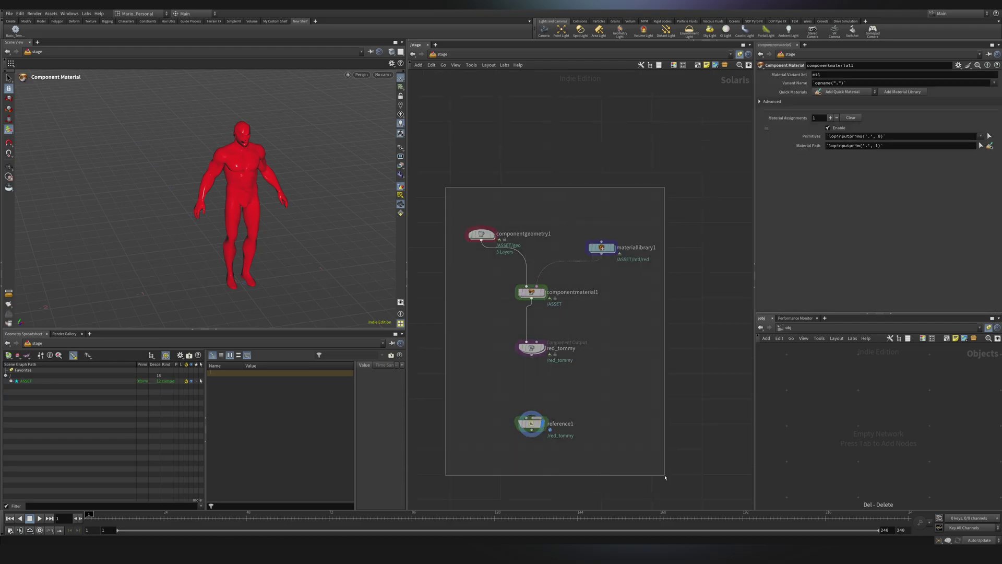
pyautogui.moveTo(471, 368); pyautogui.dragTo(572, 324)
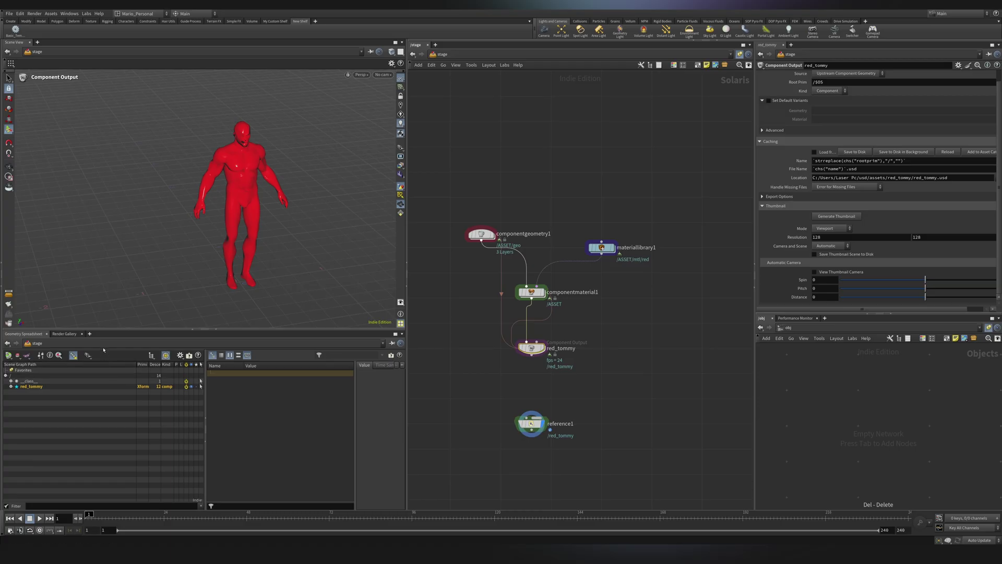
# Open the Asset Catalog in a new pane tab, add barrel (C) to the scene and move its node diagonally below reference1.
pyautogui.click(90, 334)
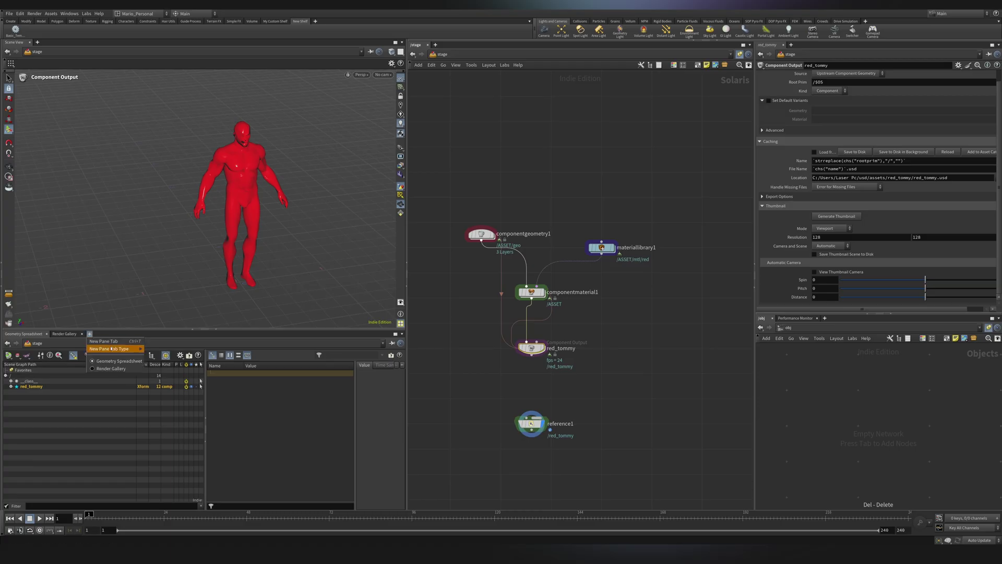
pyautogui.moveTo(116, 352)
pyautogui.moveTo(162, 462)
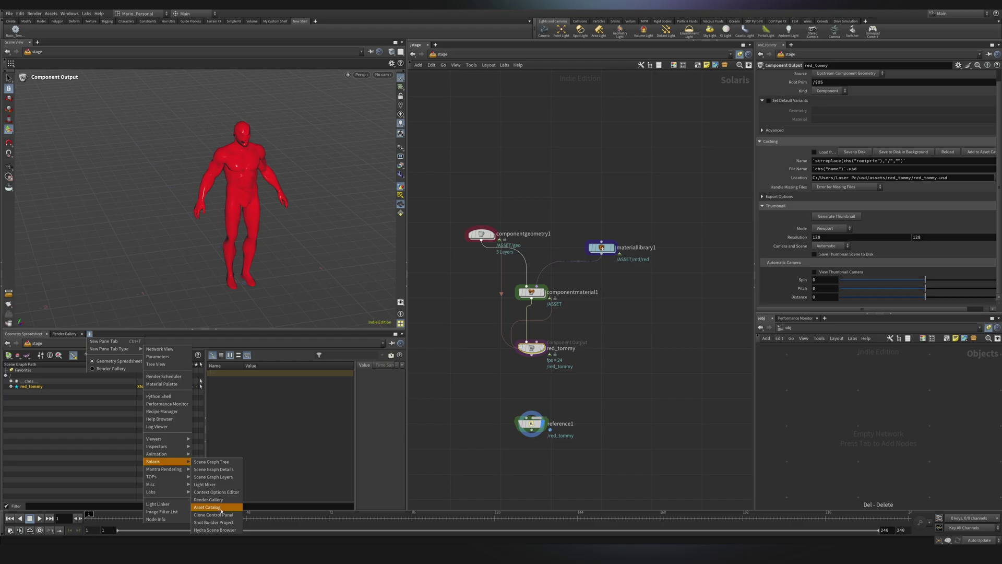
pyautogui.click(225, 508)
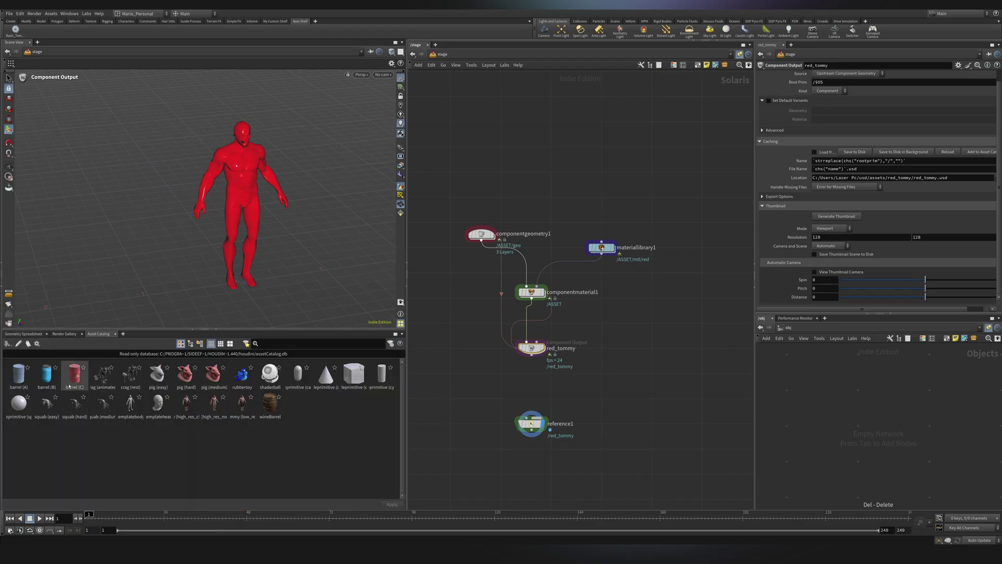
pyautogui.moveTo(74, 373); pyautogui.dragTo(137, 254)
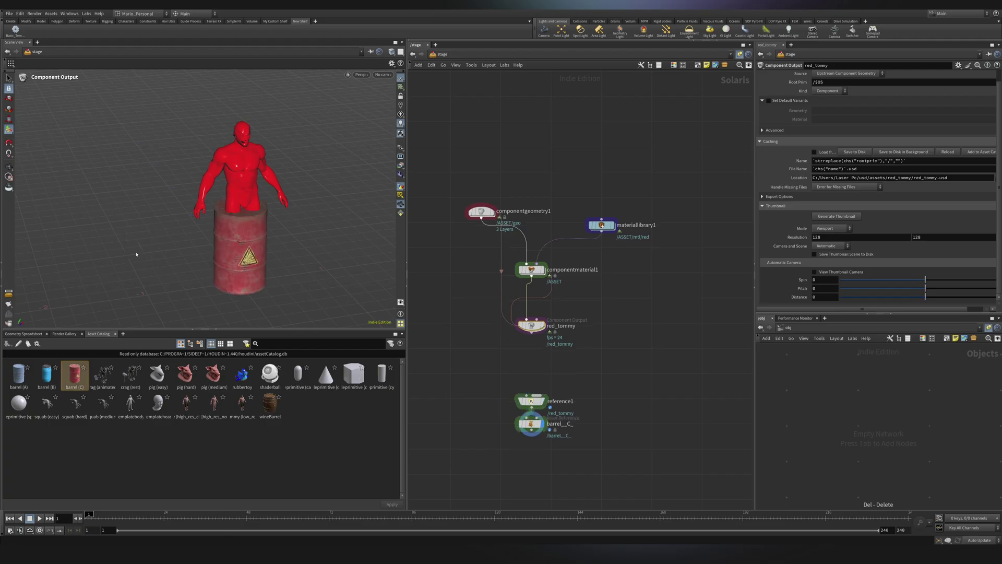
pyautogui.moveTo(532, 424); pyautogui.dragTo(627, 455)
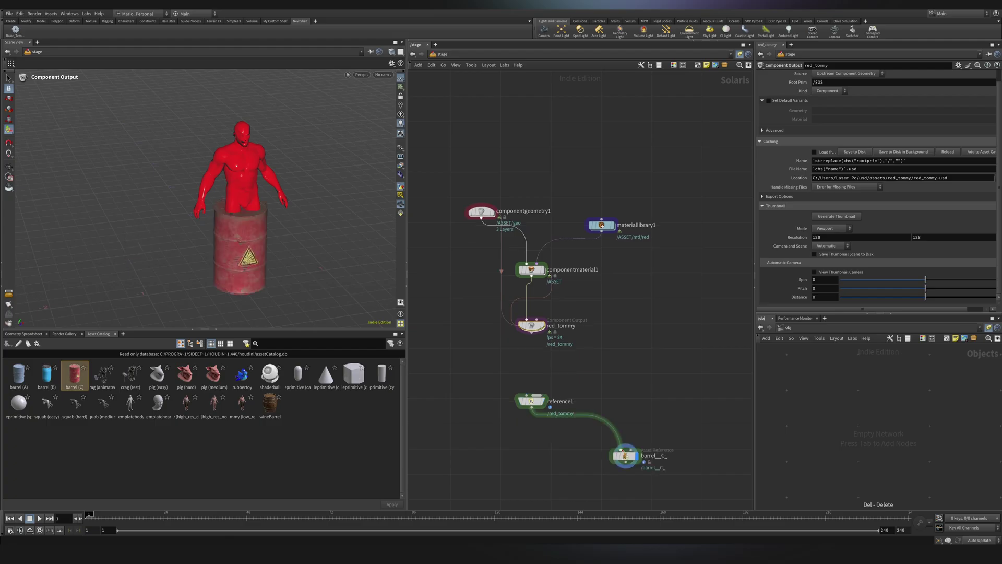
# Move barrel (C) to one side of the red figure, then add wineBarrel from the Asset Catalog and place it on the other side.
pyautogui.scroll(4, 638, 454)
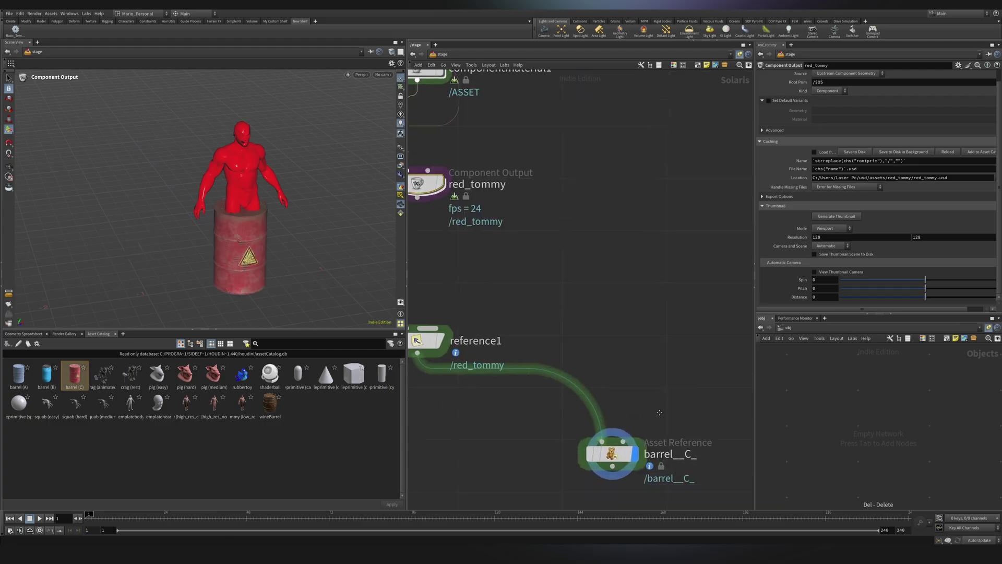
pyautogui.moveTo(638, 454); pyautogui.dragTo(610, 371, button='middle')
pyautogui.moveTo(714, 324); pyautogui.dragTo(499, 390)
pyautogui.scroll(-2, 495, 389)
pyautogui.moveTo(496, 388); pyautogui.dragTo(575, 440, button='middle')
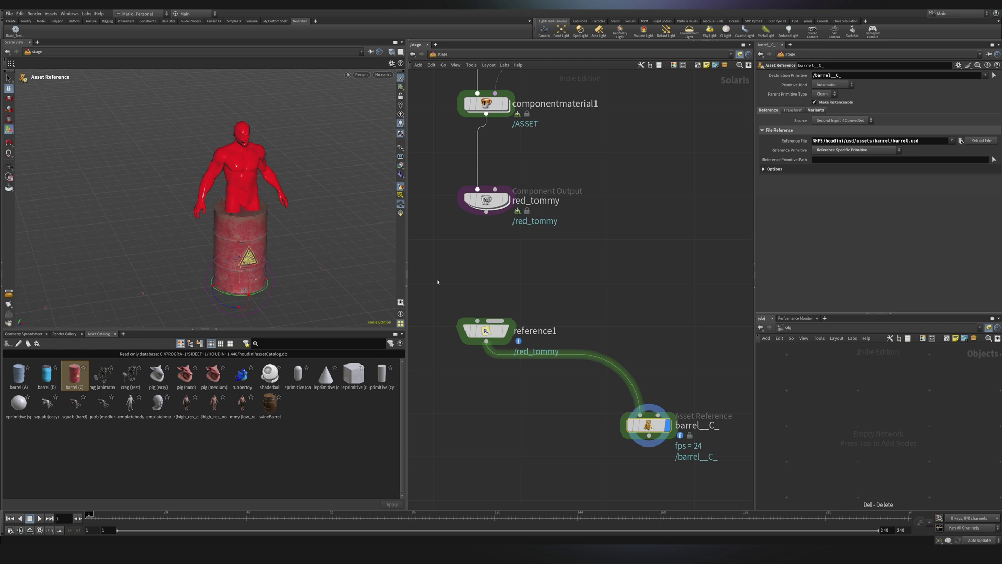
pyautogui.moveTo(437, 281); pyautogui.dragTo(562, 360)
pyautogui.moveTo(556, 371); pyautogui.dragTo(512, 291, button='middle')
pyautogui.moveTo(524, 319); pyautogui.dragTo(695, 397)
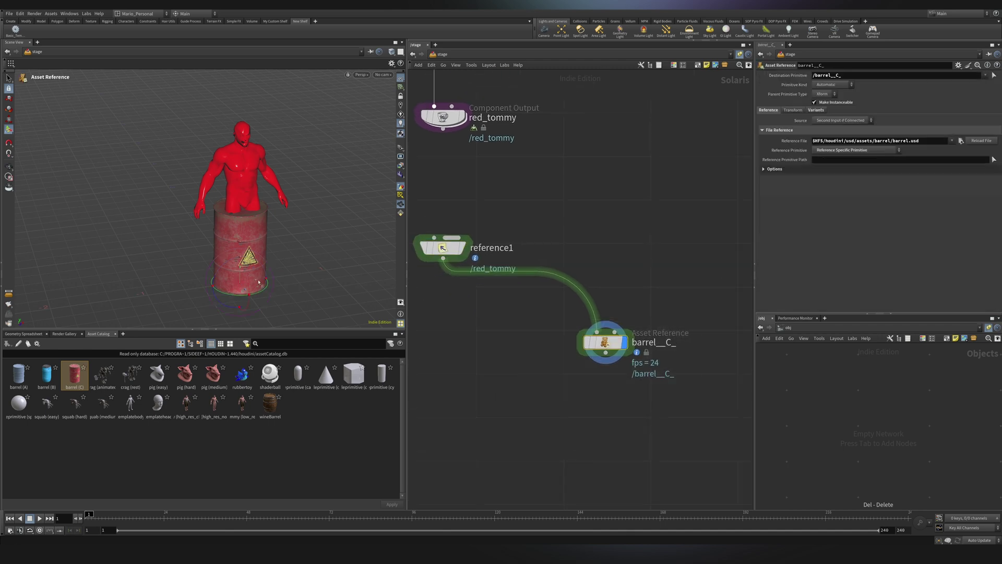
pyautogui.moveTo(258, 282); pyautogui.dragTo(129, 303)
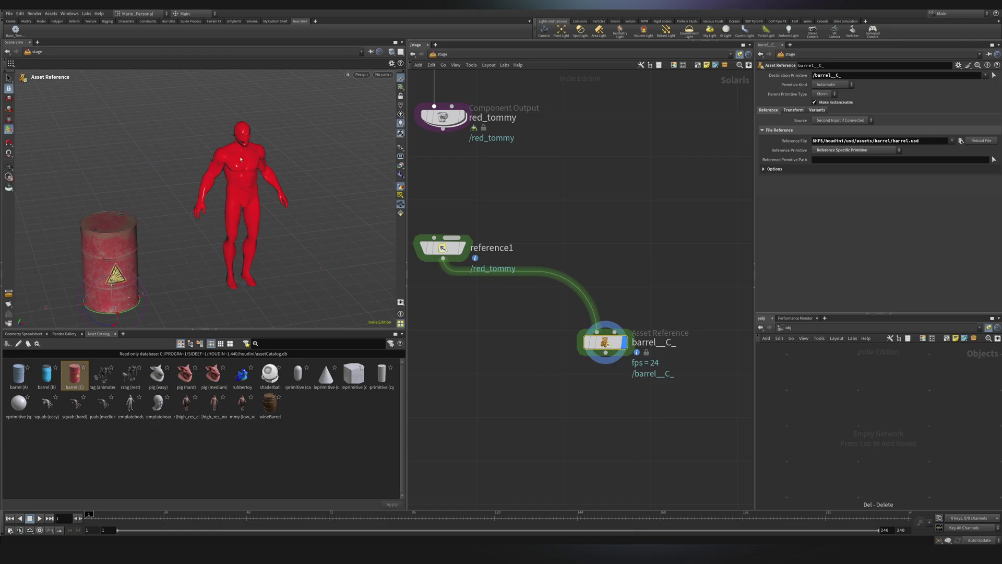
pyautogui.moveTo(273, 402); pyautogui.dragTo(289, 267)
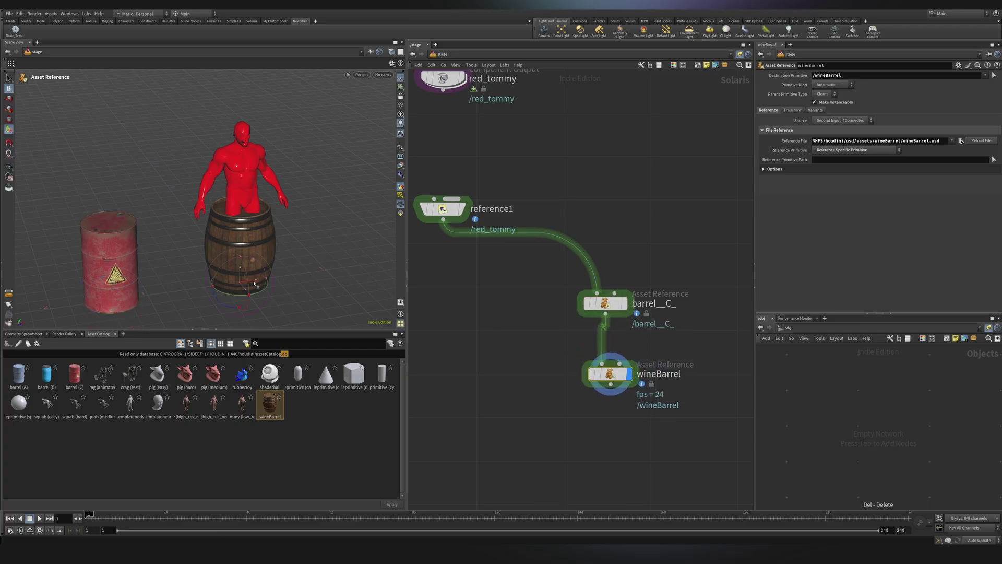
pyautogui.moveTo(254, 284); pyautogui.dragTo(369, 287)
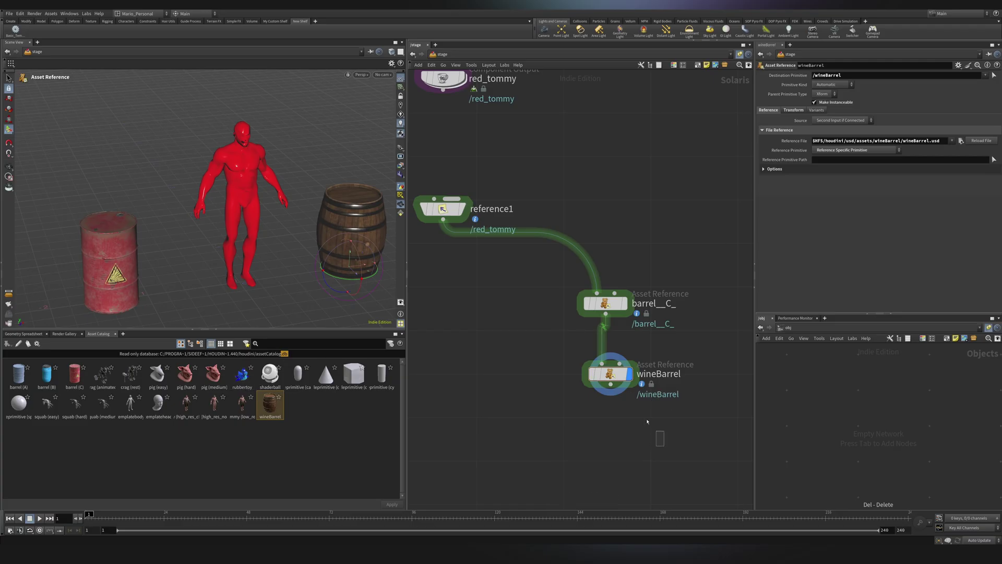
# Delete the barrel__C_ and wineBarrel nodes below reference1.
pyautogui.moveTo(664, 446); pyautogui.dragTo(535, 285)
pyautogui.press('Delete')
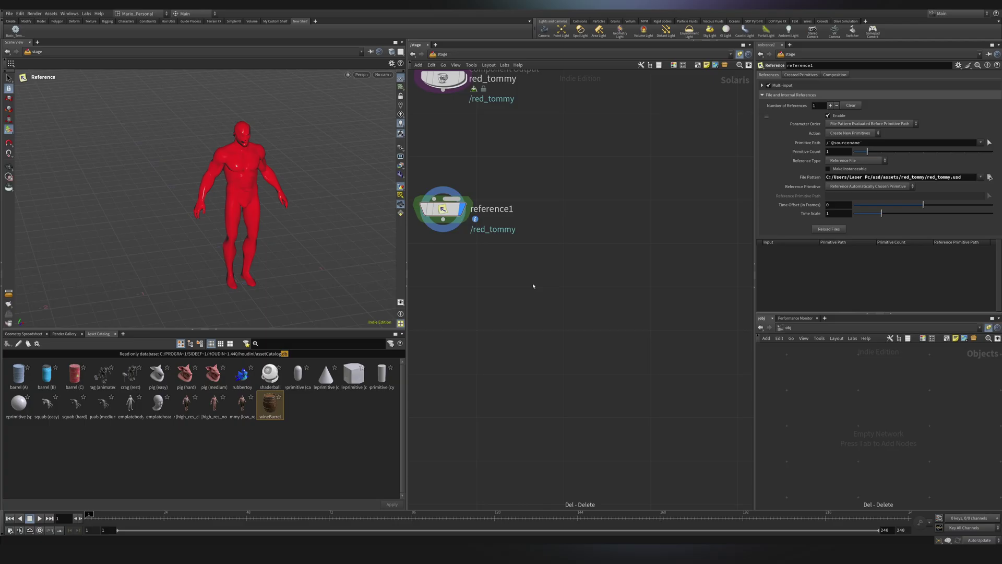
pyautogui.moveTo(535, 286); pyautogui.dragTo(699, 374, button='middle')
# Create a new asset database file named Nodeflow_Database in the render folder.
pyautogui.click(37, 343)
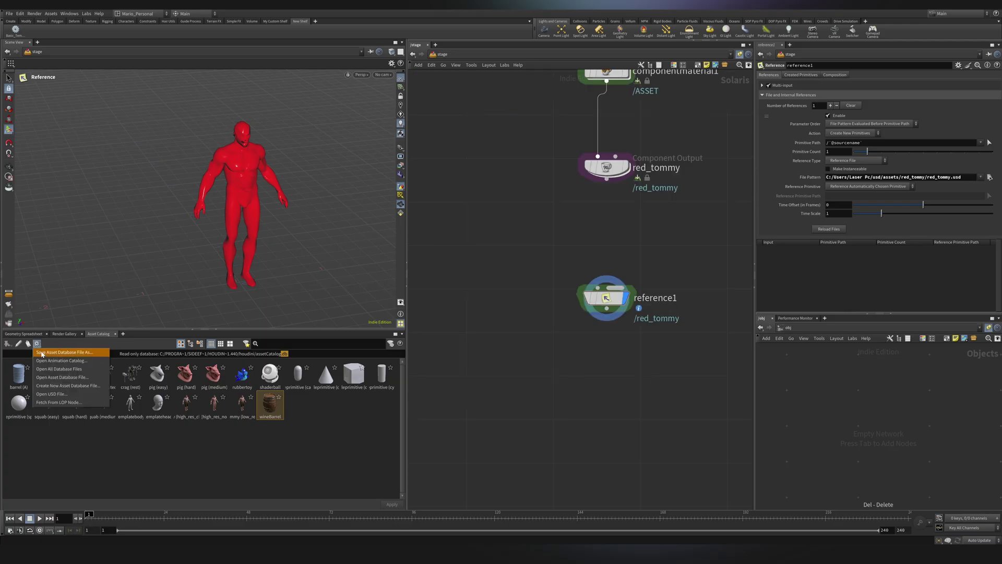
pyautogui.click(68, 385)
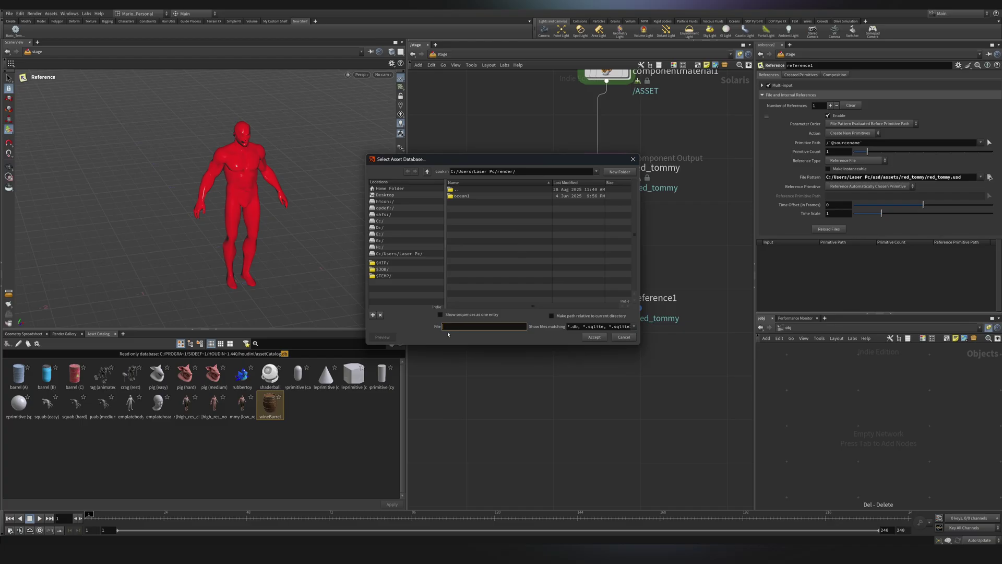
pyautogui.write('N')
pyautogui.press('capslock')
pyautogui.write('odeflow_Datab')
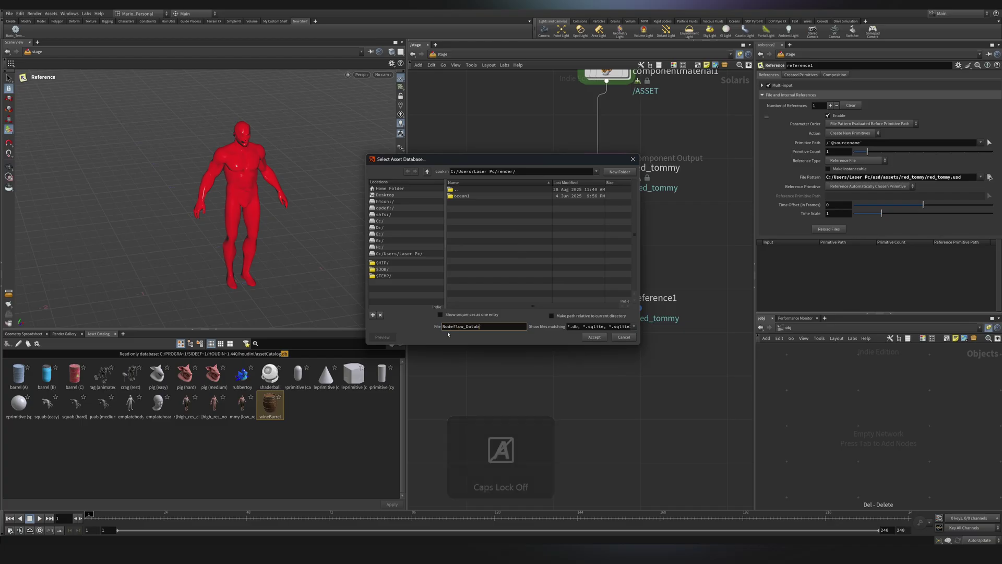
pyautogui.write('ase')
pyautogui.press('Return')
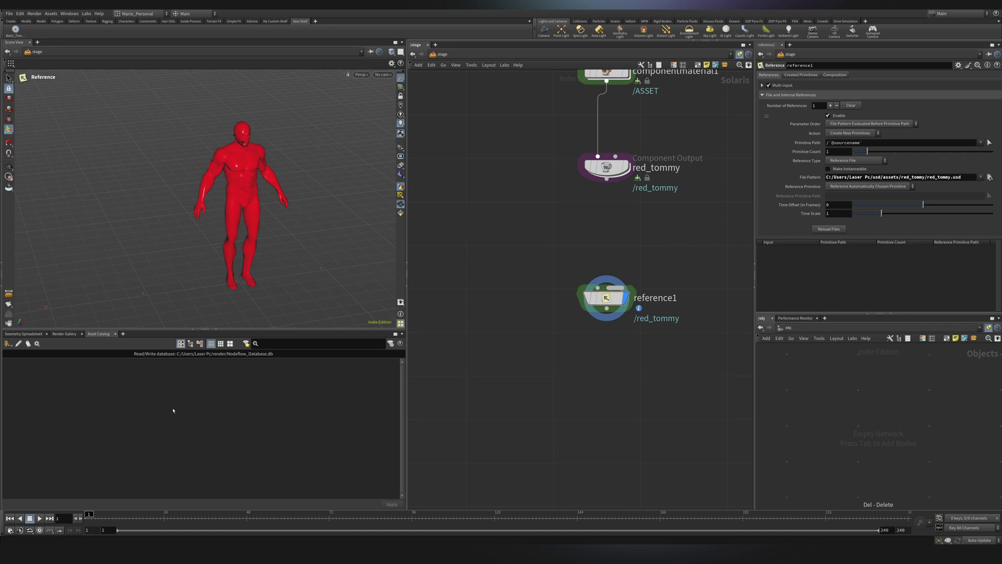
# Display the red_tommy output through its thumbnail camera and set the camera's spin to about 8.
pyautogui.moveTo(624, 170); pyautogui.dragTo(571, 377, button='middle')
pyautogui.scroll(1, 571, 377)
pyautogui.click(571, 377)
pyautogui.click(560, 375)
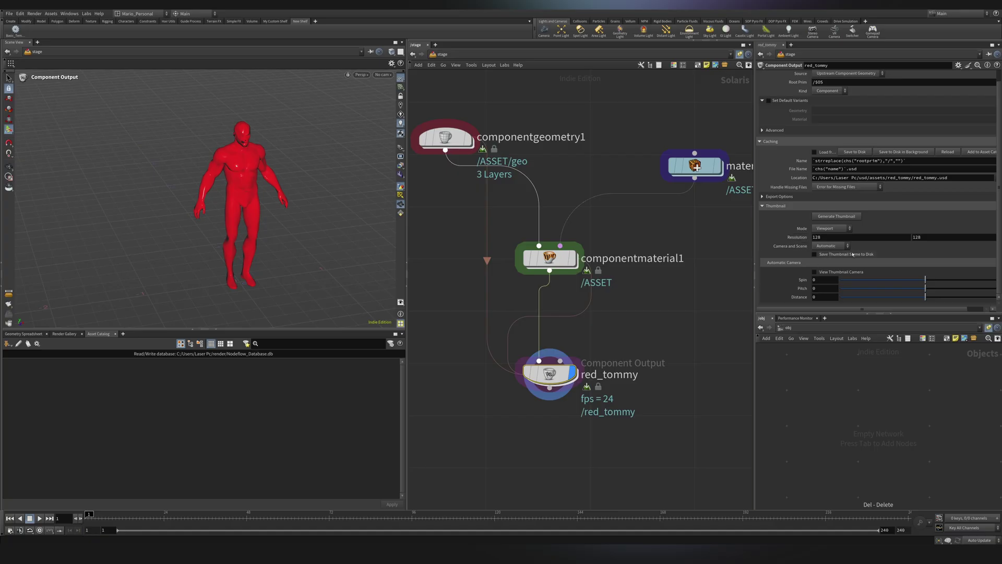
pyautogui.click(839, 273)
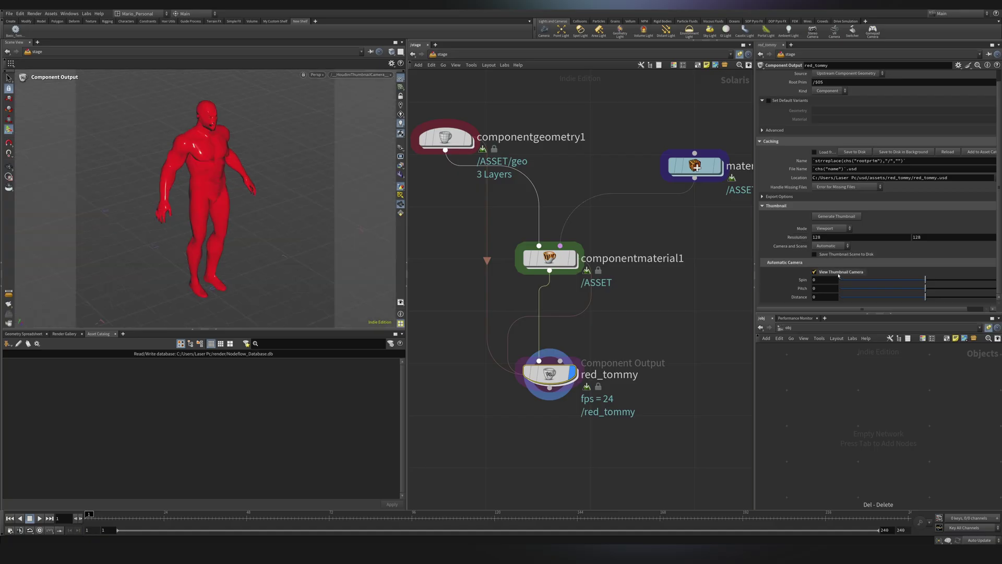
pyautogui.moveTo(925, 280)
pyautogui.mouseDown()
pyautogui.moveTo(961, 289)
pyautogui.moveTo(928, 296)
pyautogui.mouseUp()
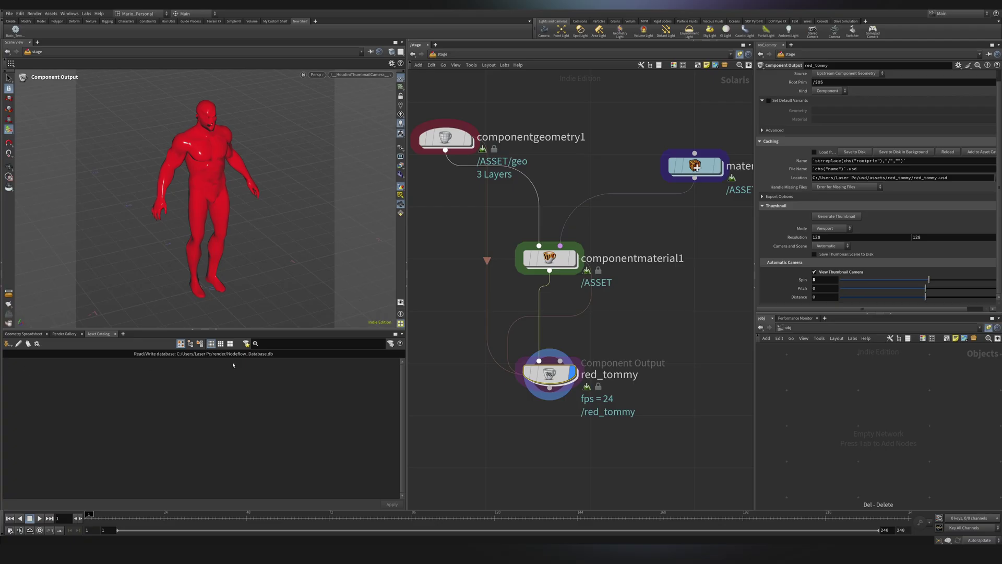
# Generate red_tommy's thumbnail in Viewport mode, widen the parameter pane and add the asset to the Asset Catalog.
pyautogui.click(835, 228)
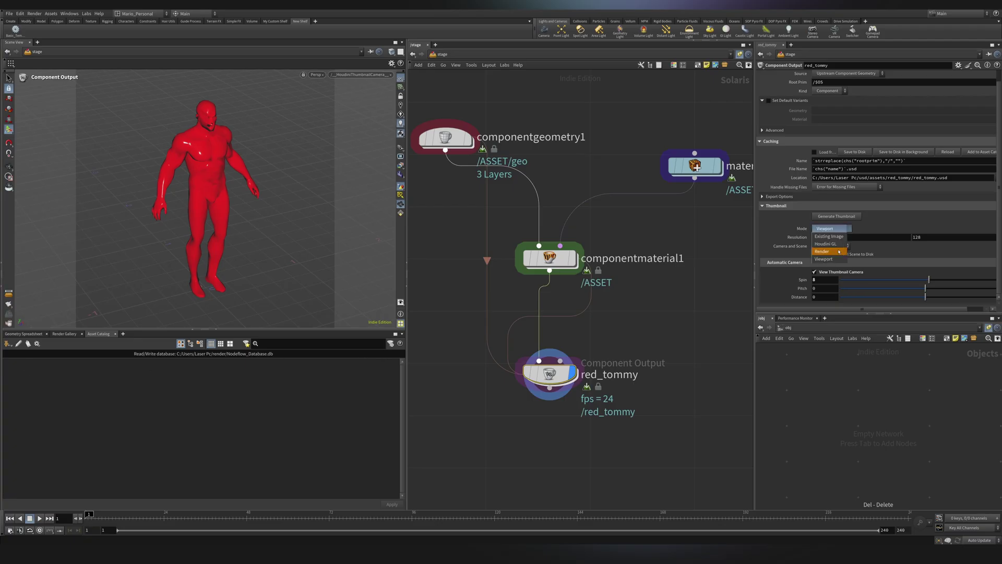
pyautogui.click(702, 318)
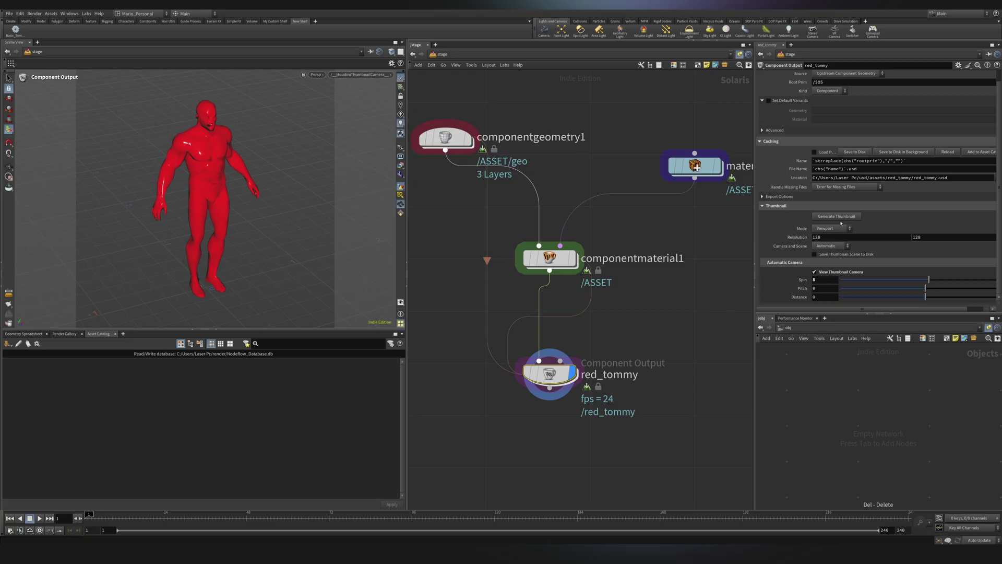
pyautogui.click(837, 220)
pyautogui.moveTo(755, 170); pyautogui.dragTo(687, 170)
pyautogui.click(935, 158)
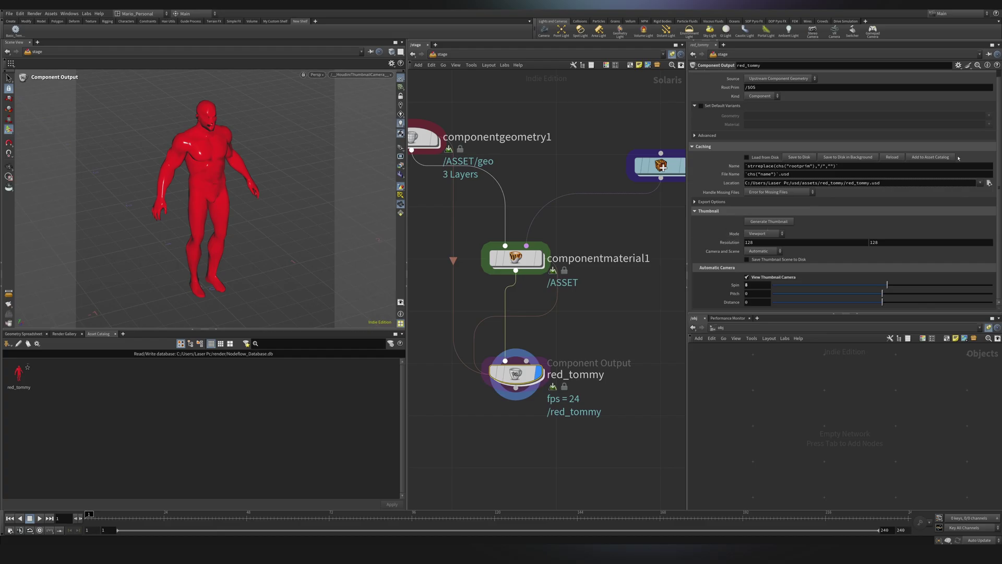
# Move the geometry and material nodes up from red_tommy, then duplicate the component material together with its material library.
pyautogui.scroll(-4, 557, 312)
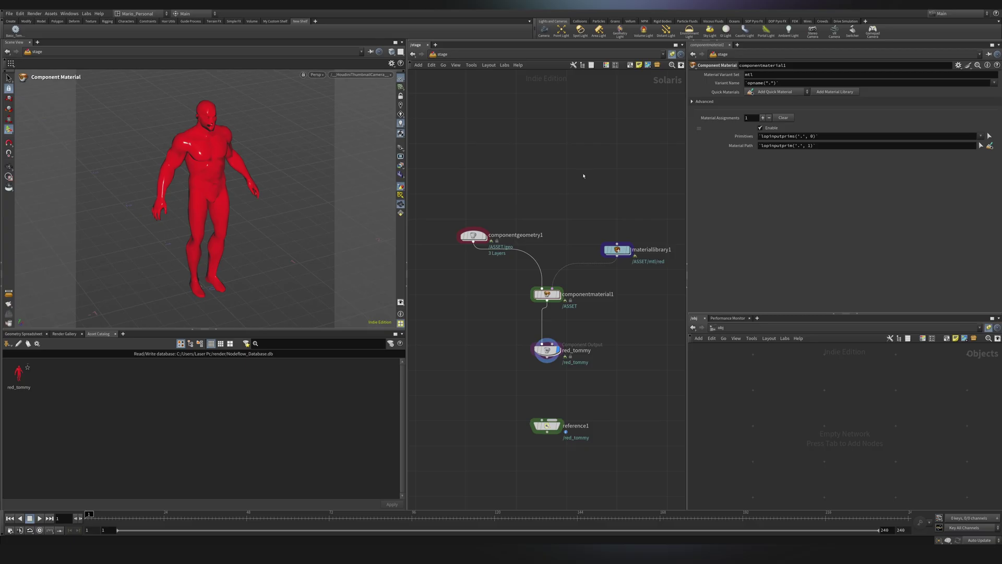
pyautogui.moveTo(643, 318); pyautogui.dragTo(495, 187)
pyautogui.moveTo(547, 294); pyautogui.dragTo(543, 242)
pyautogui.moveTo(650, 294); pyautogui.dragTo(515, 152)
pyautogui.moveTo(543, 240)
pyautogui.keyDown('alt'); pyautogui.mouseDown()
pyautogui.moveTo(569, 323)
pyautogui.moveTo(542, 239)
pyautogui.mouseUp(); pyautogui.keyUp('alt')
# Connect componentmaterial2 to the first input of red_tommy and automatically lay out the nodes.
pyautogui.scroll(2, 549, 299)
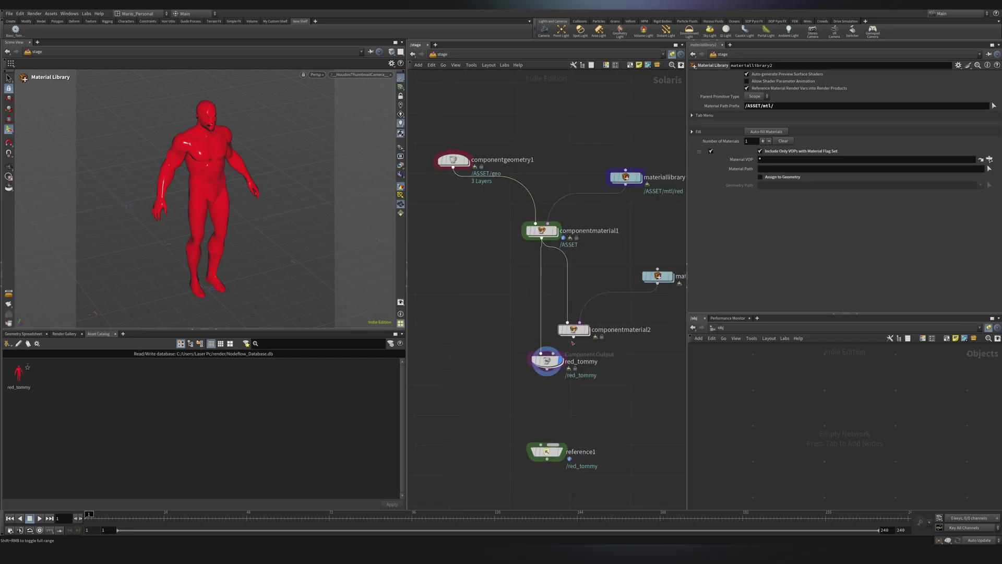
pyautogui.moveTo(573, 338); pyautogui.dragTo(542, 354)
pyautogui.press('l')
pyautogui.moveTo(623, 335); pyautogui.dragTo(596, 438, button='middle')
pyautogui.moveTo(567, 367); pyautogui.dragTo(594, 338, button='middle')
pyautogui.scroll(-2, 597, 337)
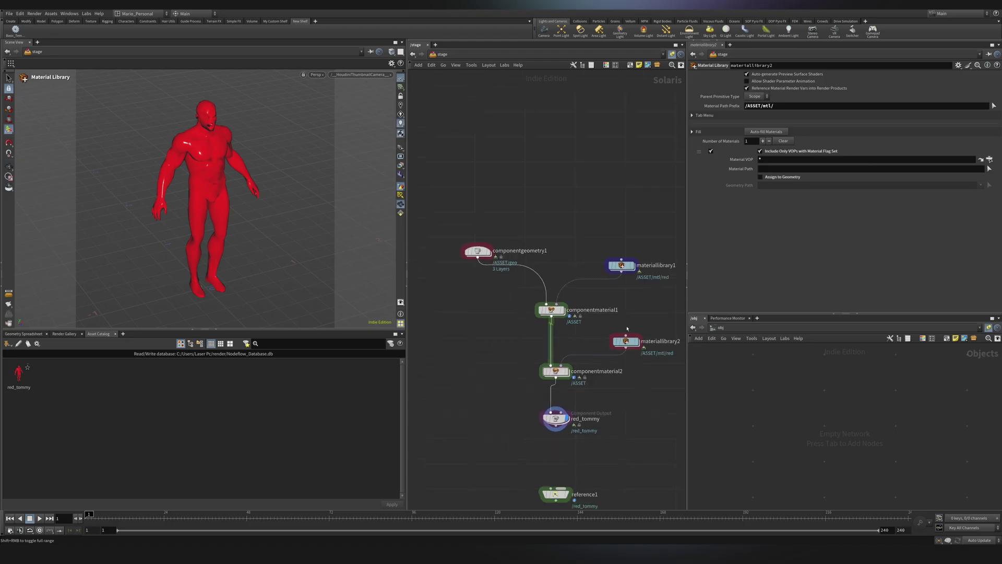
# Rename the componentmaterial1 node as red.
pyautogui.doubleClick(585, 311)
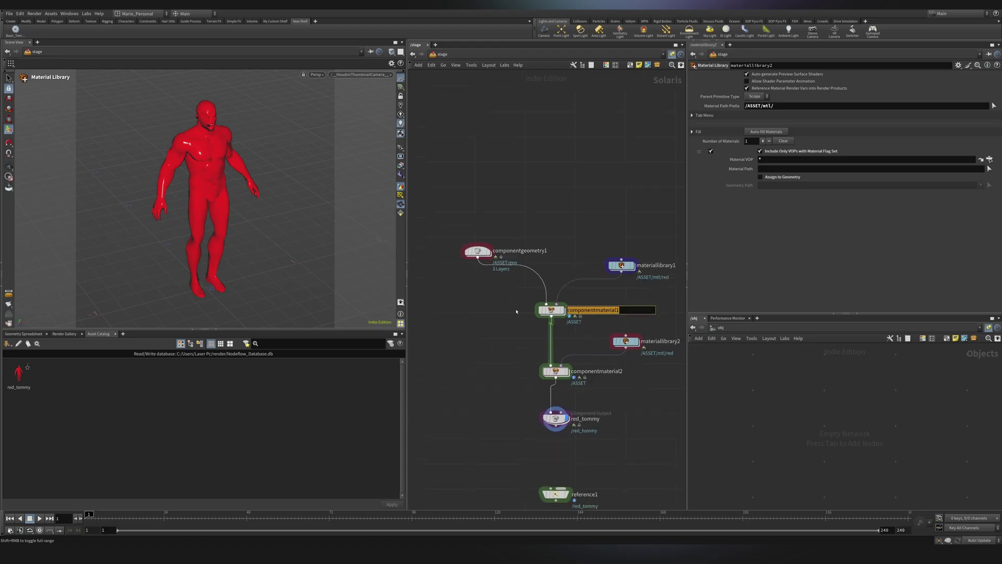
pyautogui.write('red')
pyautogui.press('Return')
# Open the red material inside materiallibrary2 and set its standard surface base color to 0, 0.5, 1.
pyautogui.scroll(3, 609, 394)
pyautogui.moveTo(609, 394); pyautogui.dragTo(569, 407, button='middle')
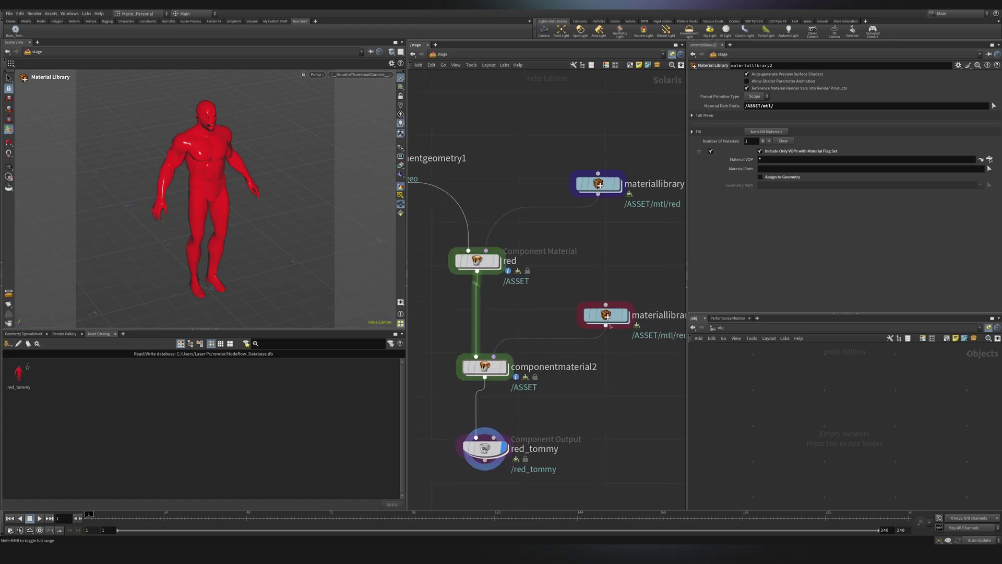
pyautogui.doubleClick(604, 315)
pyautogui.click(545, 282)
pyautogui.doubleClick(546, 279)
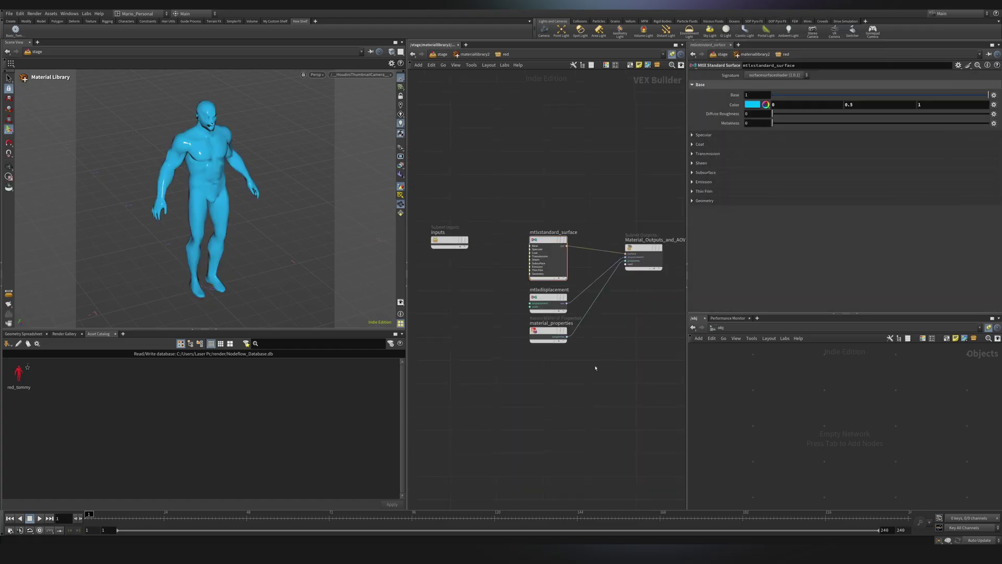
# Rename the material subnetwork inside materiallibrary2 as blue.
pyautogui.press('u')
pyautogui.doubleClick(524, 270)
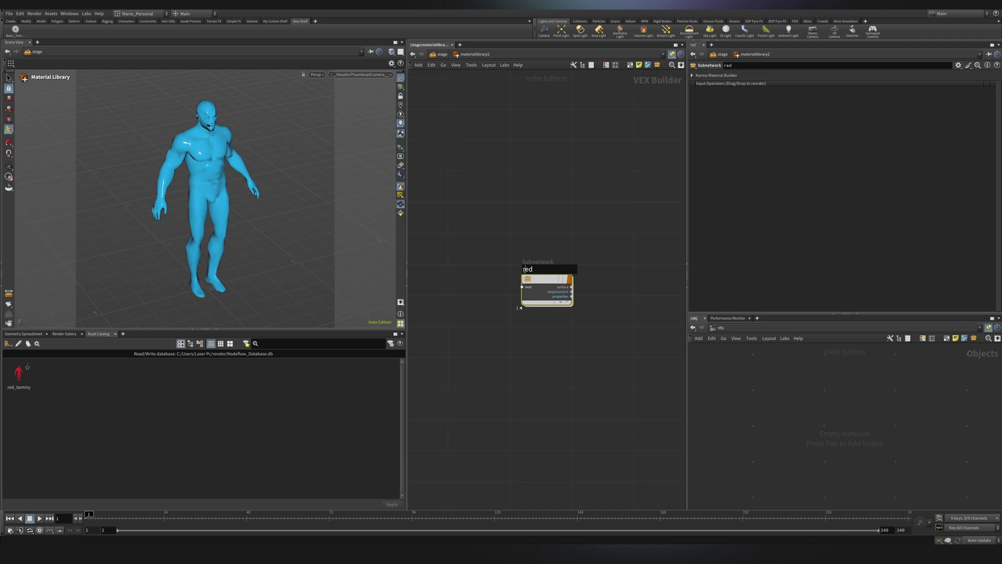
pyautogui.doubleClick(524, 269)
pyautogui.write('blue')
pyautogui.press('Return')
# Return to the stage network and rename the componentmaterial2 node as blue.
pyautogui.press('u')
pyautogui.doubleClick(531, 366)
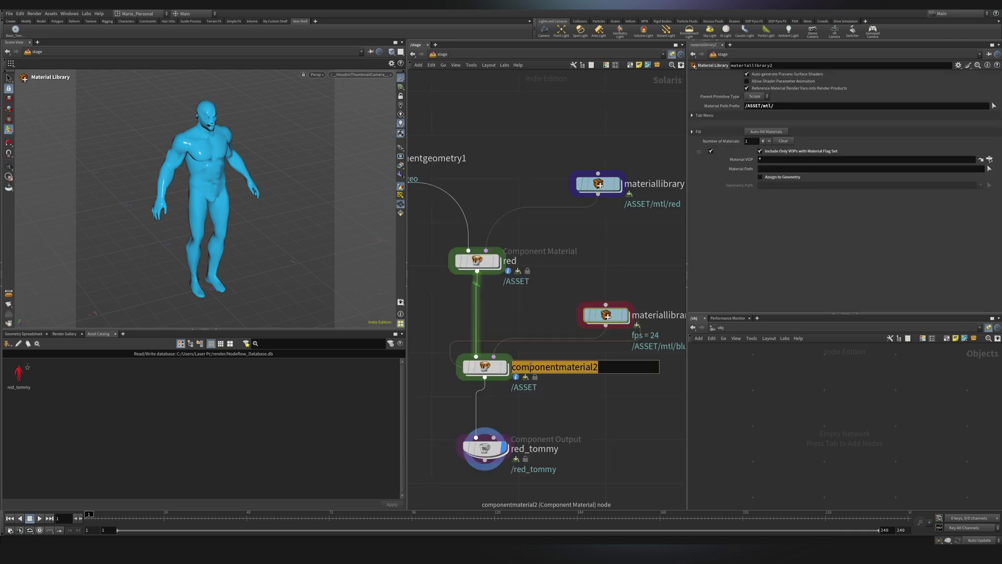
pyautogui.write('blue')
pyautogui.press('Return')
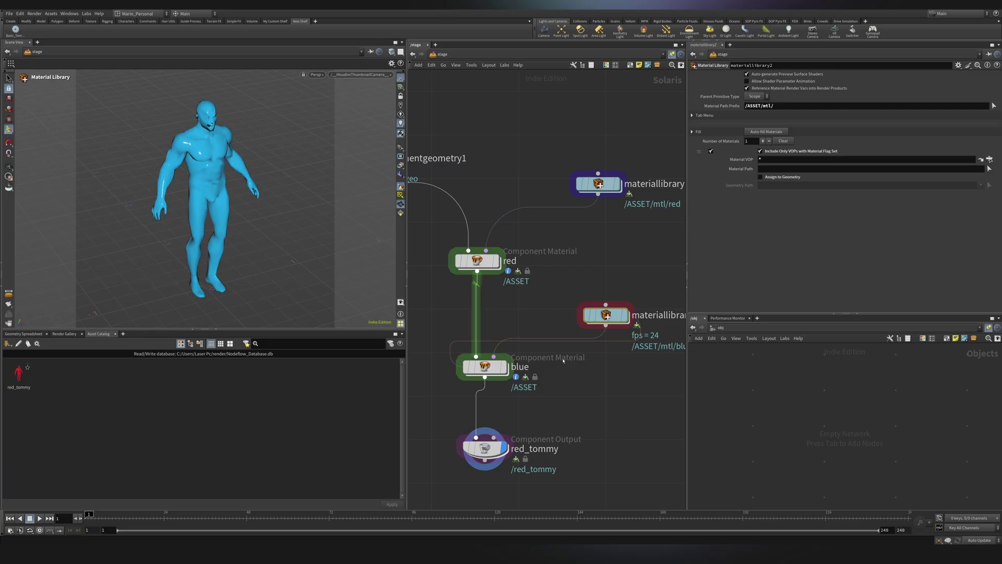
# Select the red_tommy component output and save the updated asset to disk.
pyautogui.moveTo(556, 403); pyautogui.dragTo(595, 353, button='middle')
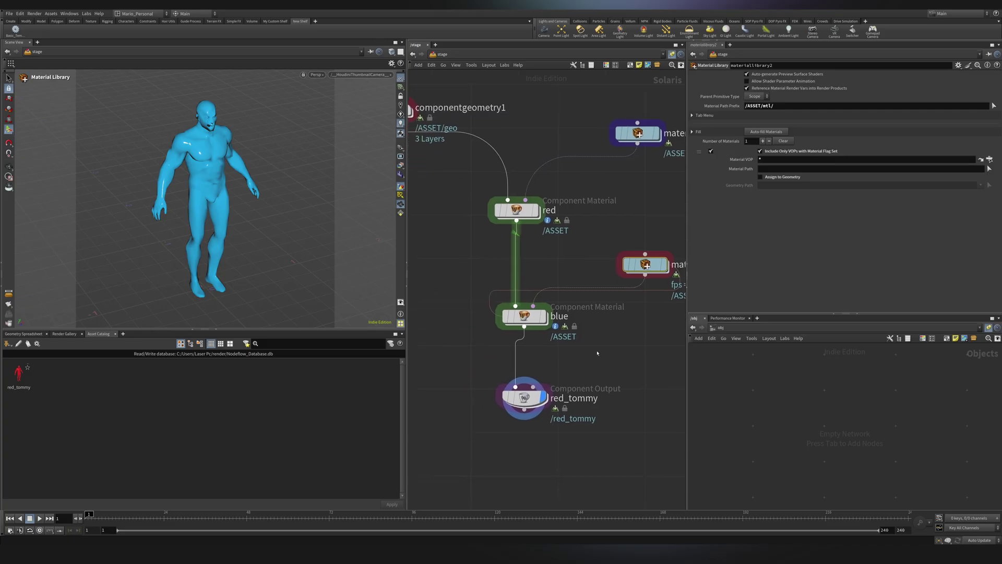
pyautogui.moveTo(614, 366); pyautogui.dragTo(498, 431)
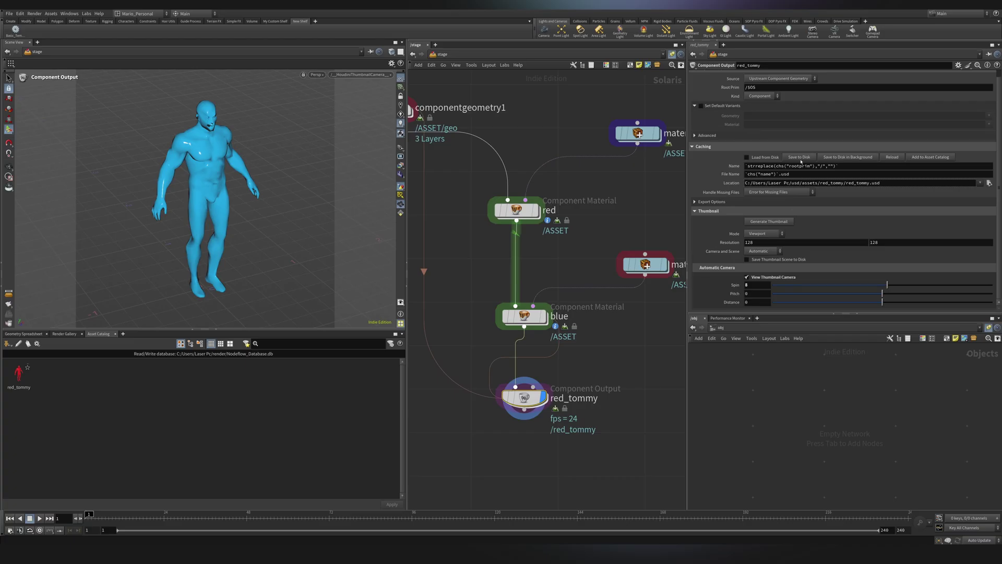
pyautogui.click(801, 160)
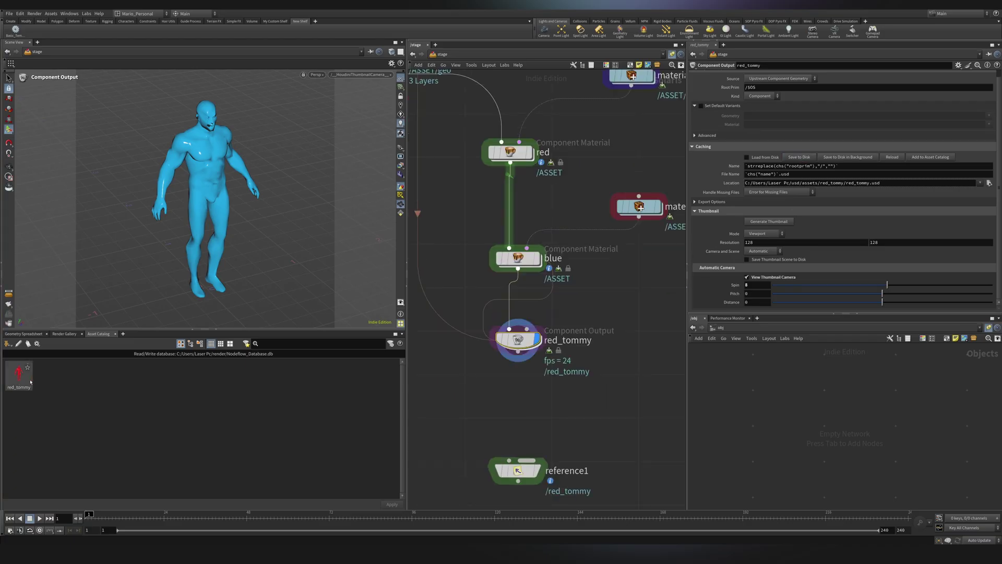
# Delete the existing red_tommy entry from the Asset Catalog and add the updated component output to it.
pyautogui.rightClick(18, 381)
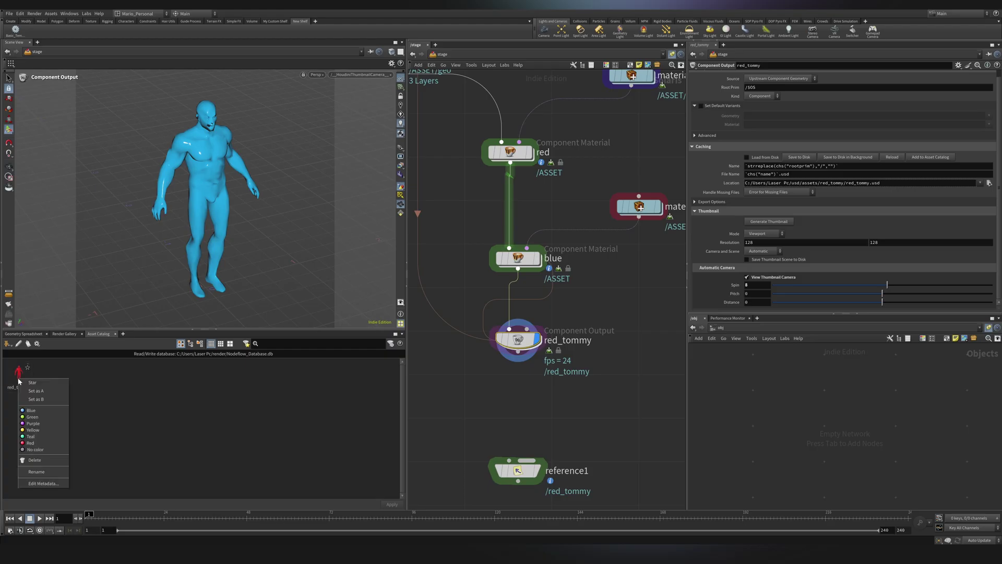
pyautogui.click(39, 461)
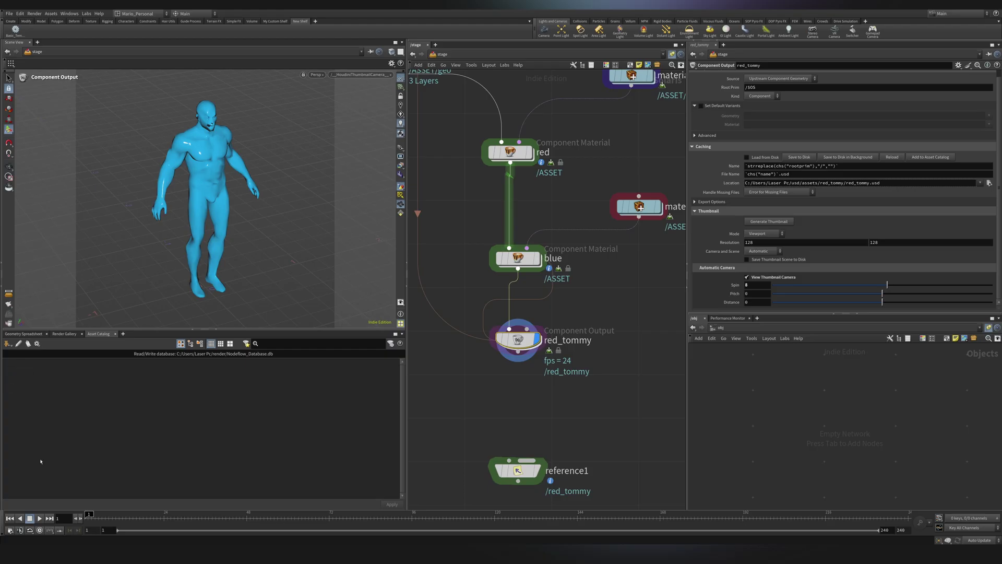
pyautogui.click(938, 158)
pyautogui.scroll(-1, 436, 433)
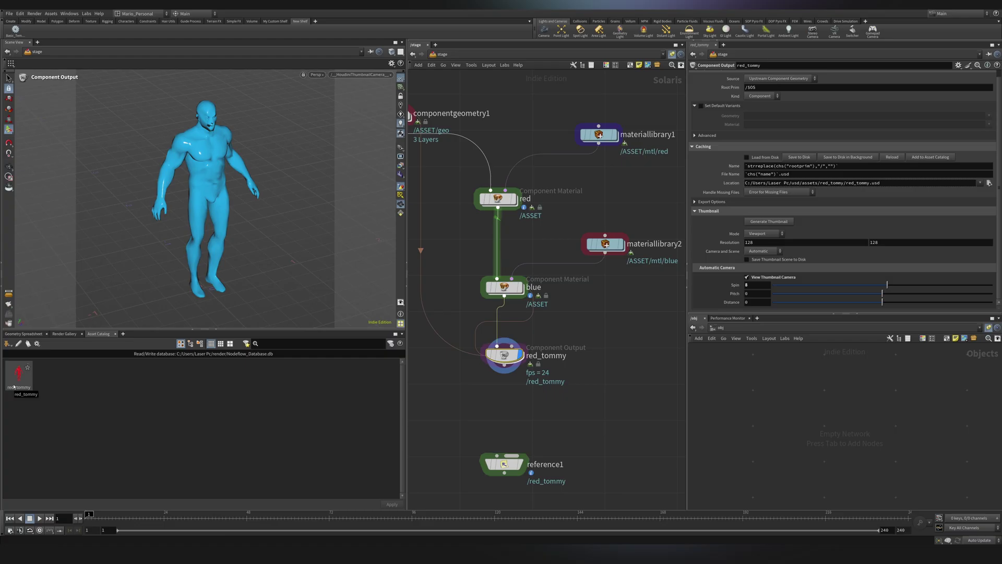
# Display and select the reference1 node and bring the whole referenced figure into view.
pyautogui.moveTo(501, 443); pyautogui.dragTo(513, 331, button='middle')
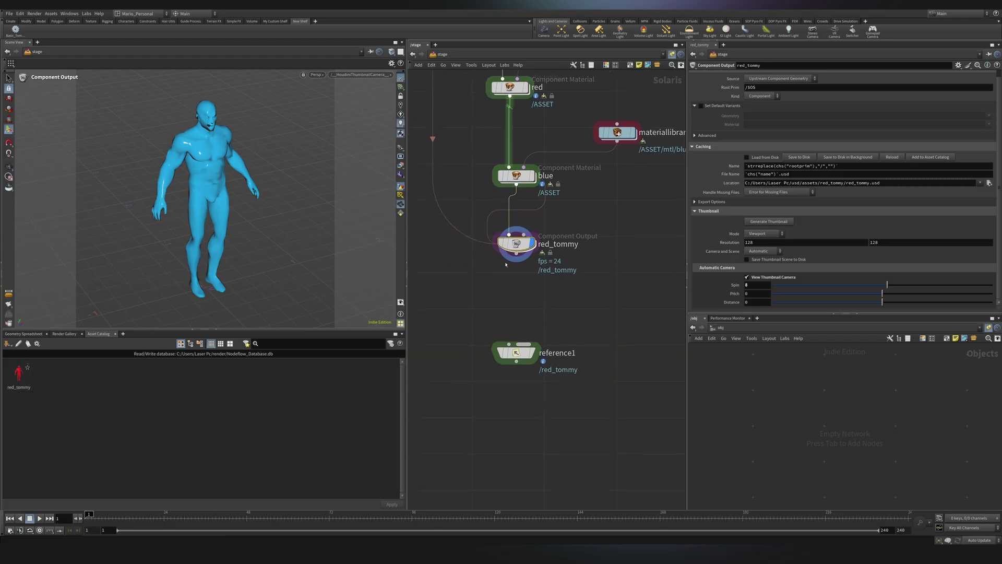
pyautogui.click(533, 353)
pyautogui.moveTo(561, 324); pyautogui.dragTo(445, 389)
pyautogui.keyDown('alt'); pyautogui.moveTo(240, 199); pyautogui.dragTo(163, 234, button='right'); pyautogui.keyUp('alt')
# Add an Explore Variants node fed by reference1 and display its output.
pyautogui.moveTo(515, 375); pyautogui.dragTo(515, 315, button='middle')
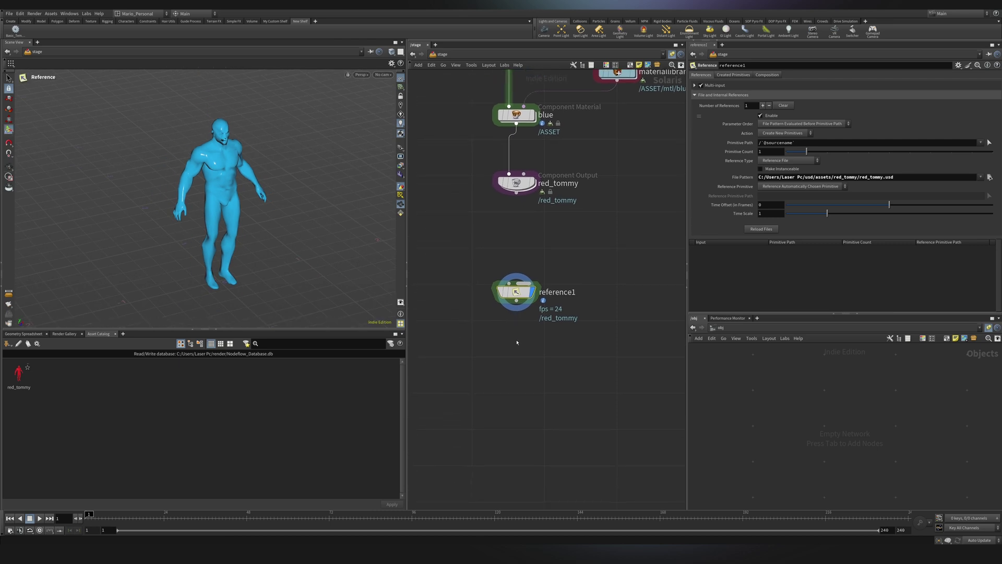
pyautogui.press('Tab')
pyautogui.write('expl')
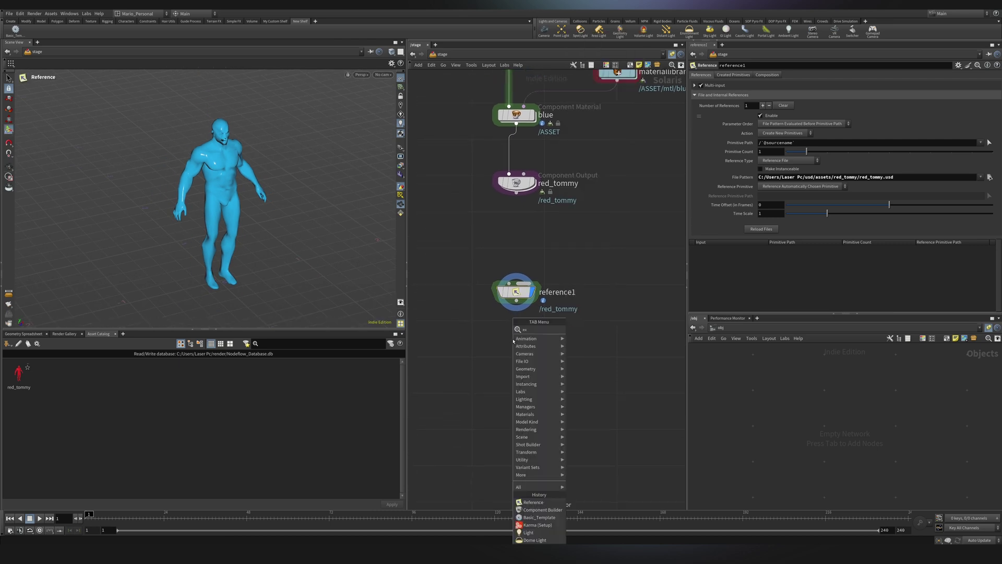
pyautogui.press('Return')
pyautogui.click(513, 339)
pyautogui.scroll(2, 513, 336)
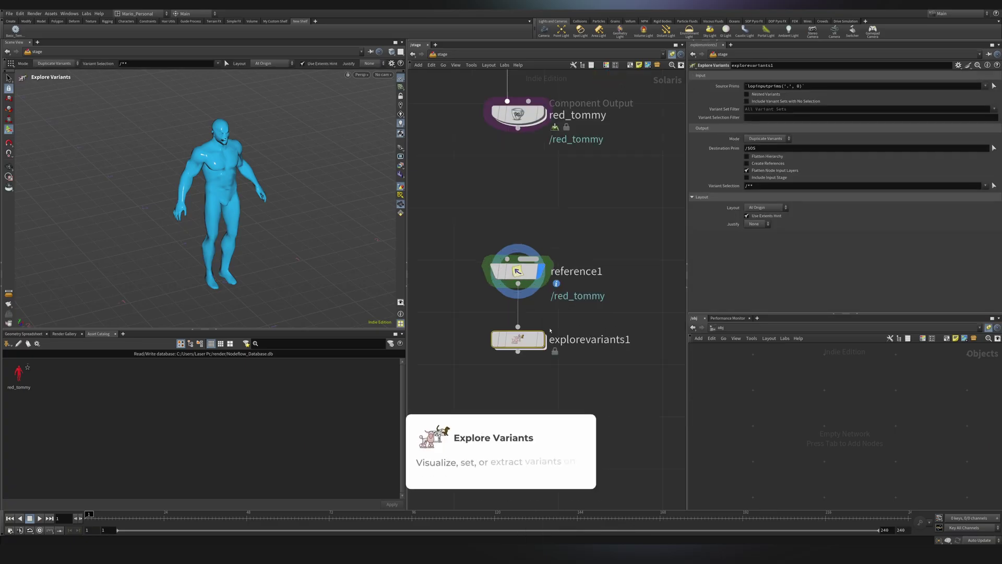
pyautogui.click(542, 340)
# Try the Explore Variants mode on explorevariants1 and view the variants side by side.
pyautogui.click(773, 139)
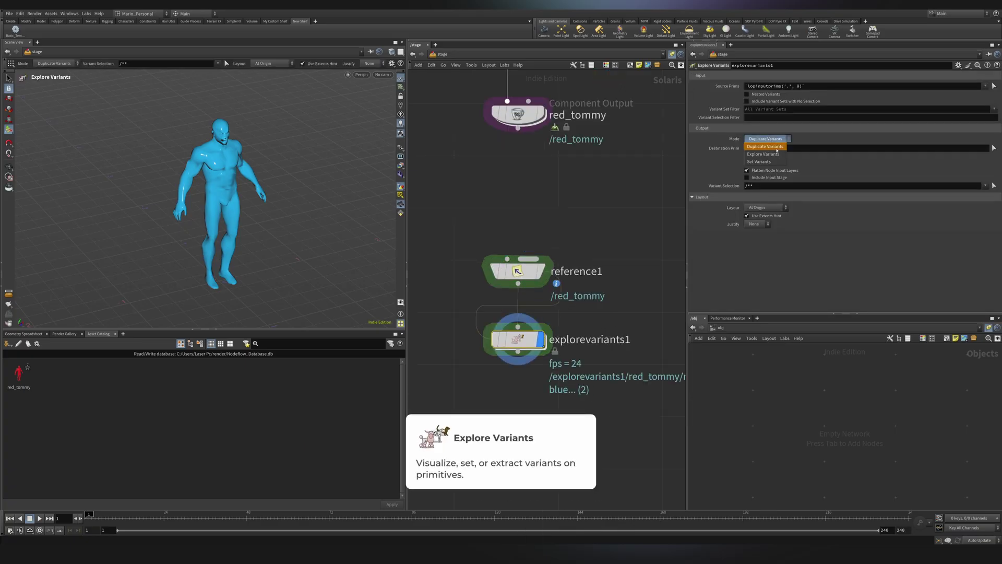
pyautogui.click(765, 146)
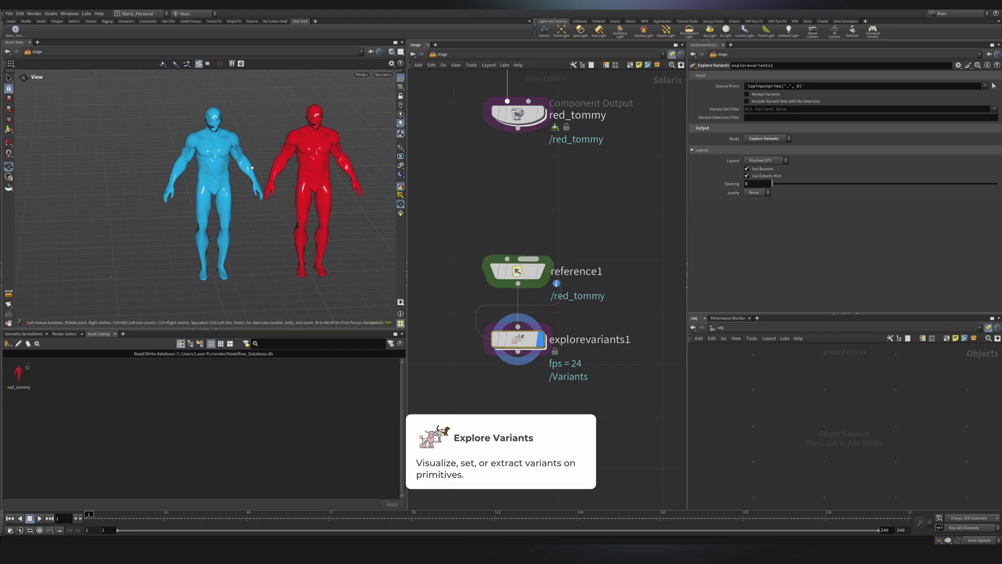
pyautogui.moveTo(286, 176); pyautogui.dragTo(268, 192)
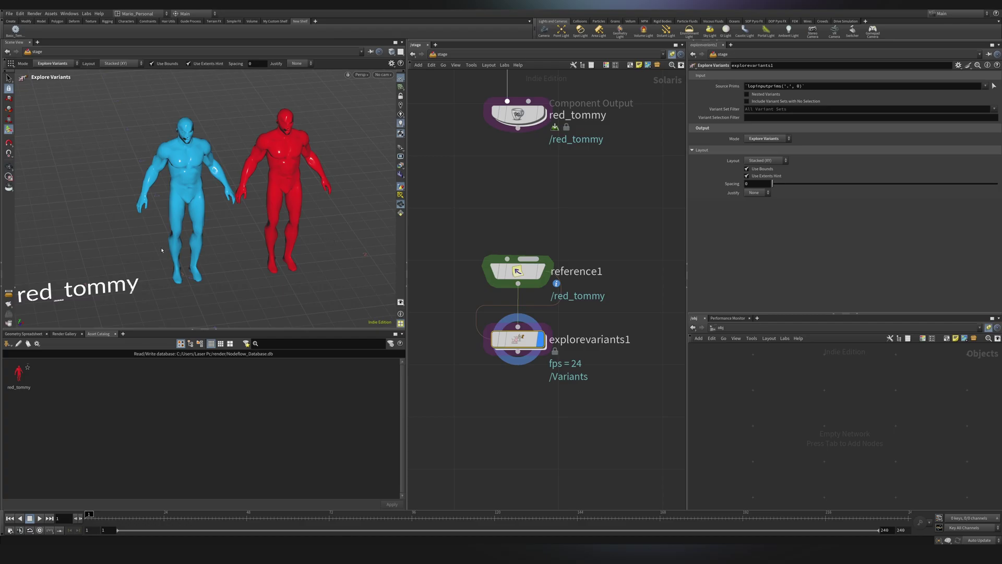
pyautogui.scroll(-2, 224, 226)
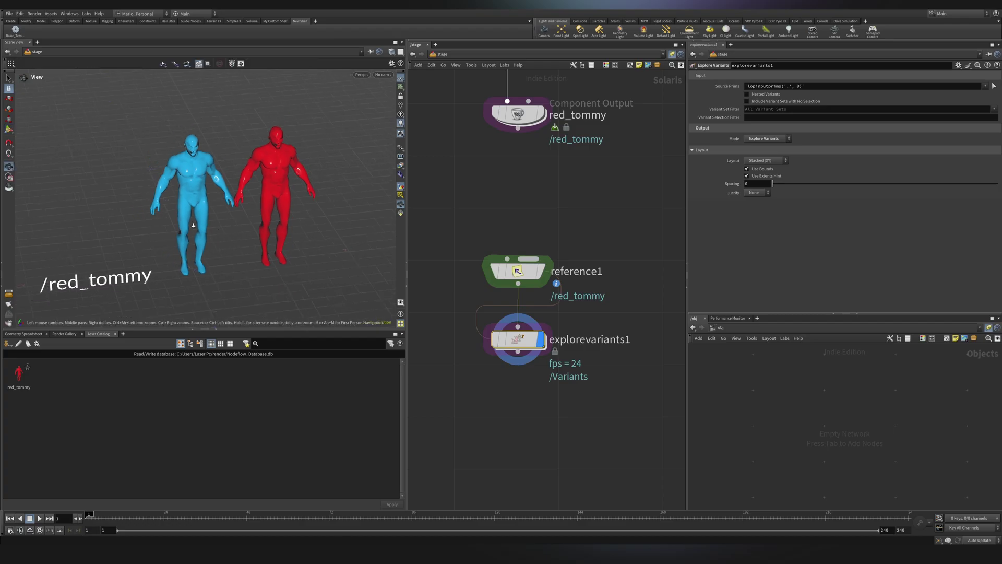
pyautogui.keyDown('alt'); pyautogui.moveTo(223, 226); pyautogui.dragTo(240, 210, button='middle'); pyautogui.keyUp('alt')
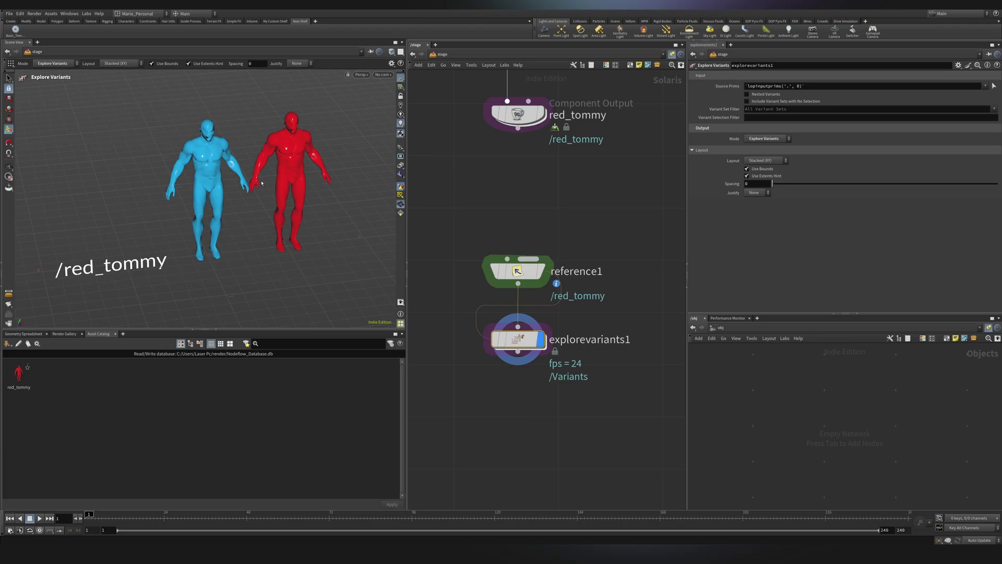
pyautogui.hotkey('ctrl', 'z')
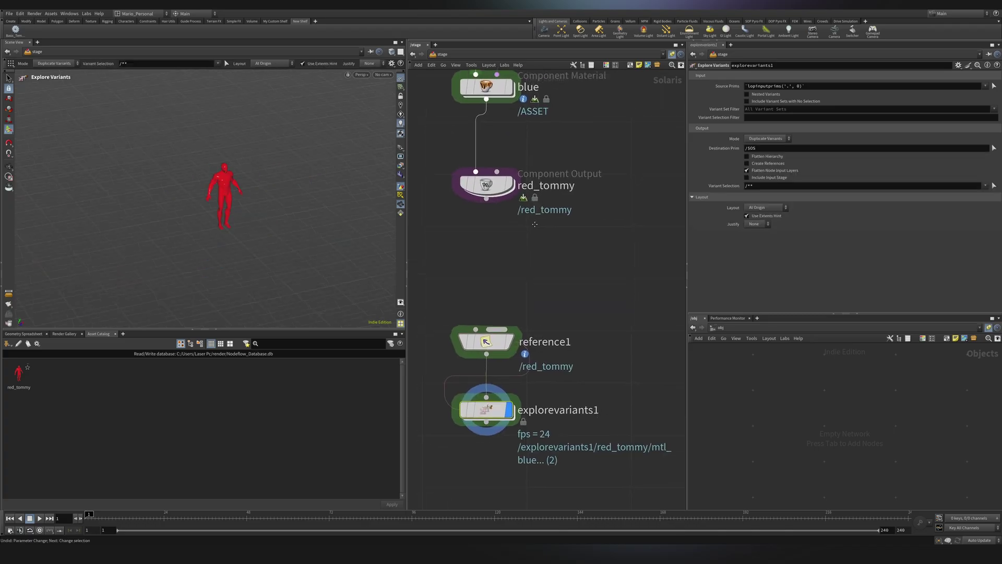
# Rename the red_tommy component output node as custom_tommy.
pyautogui.doubleClick(535, 189)
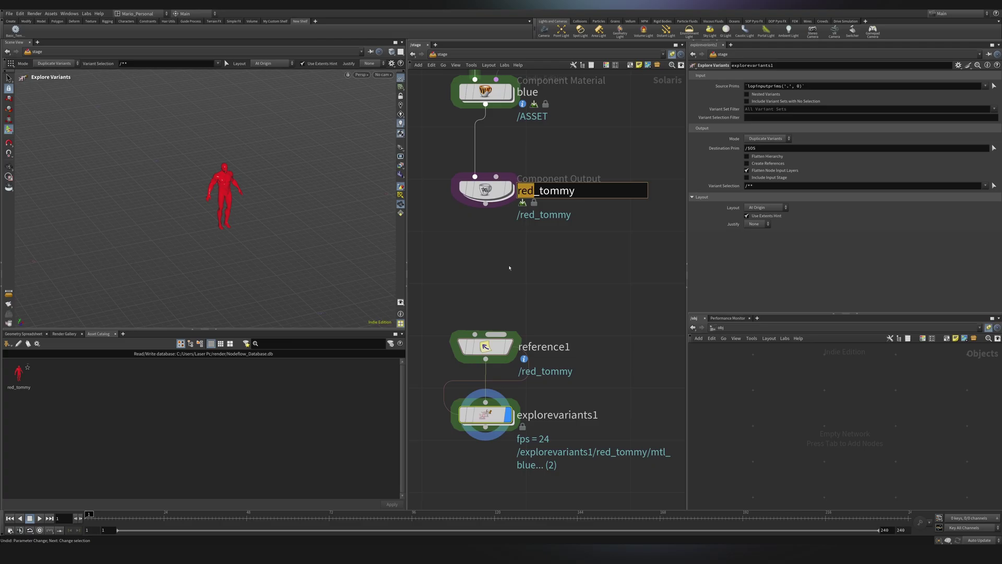
pyautogui.write('custom')
pyautogui.press('Return')
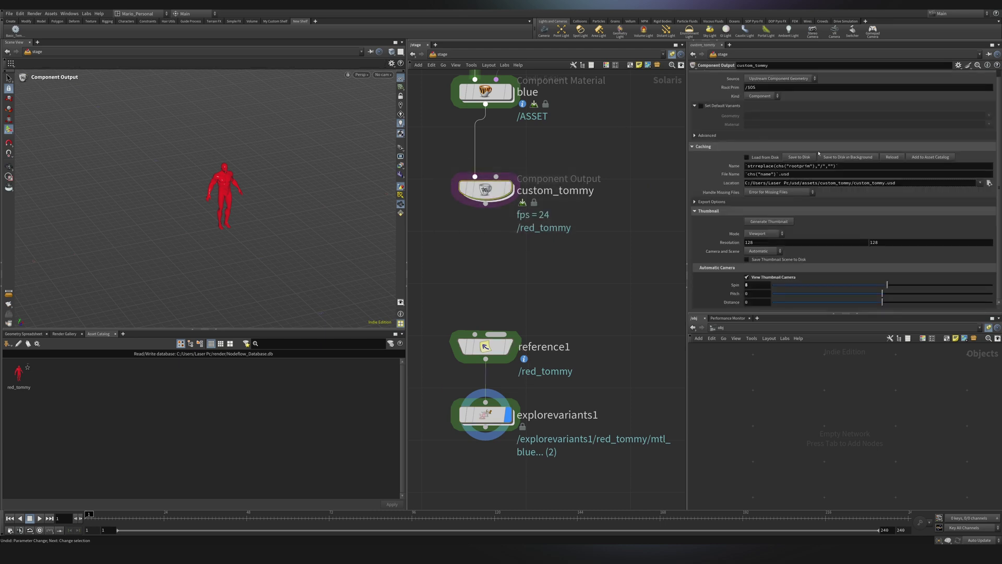
pyautogui.moveTo(556, 286); pyautogui.dragTo(590, 226, button='middle')
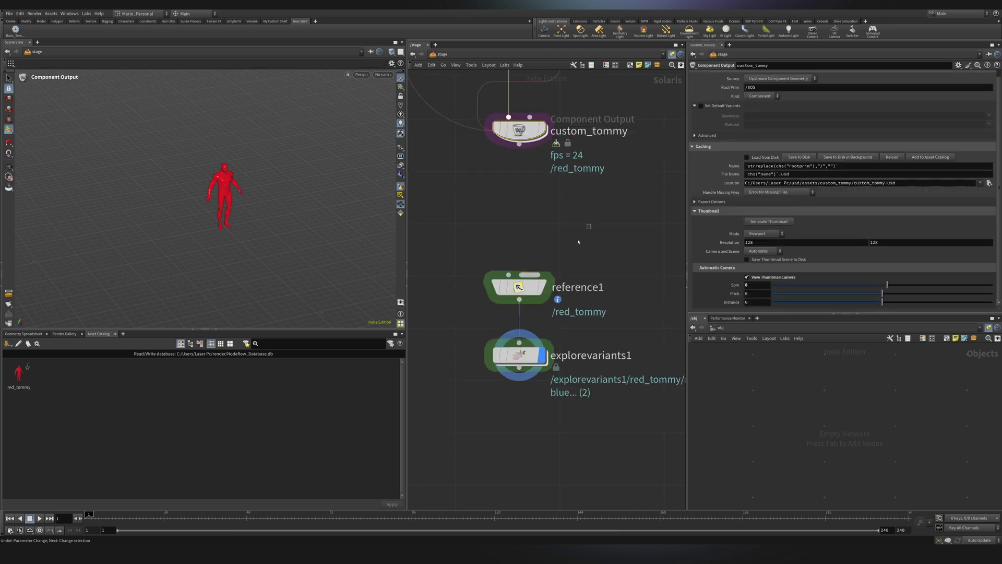
pyautogui.moveTo(589, 226); pyautogui.dragTo(489, 308)
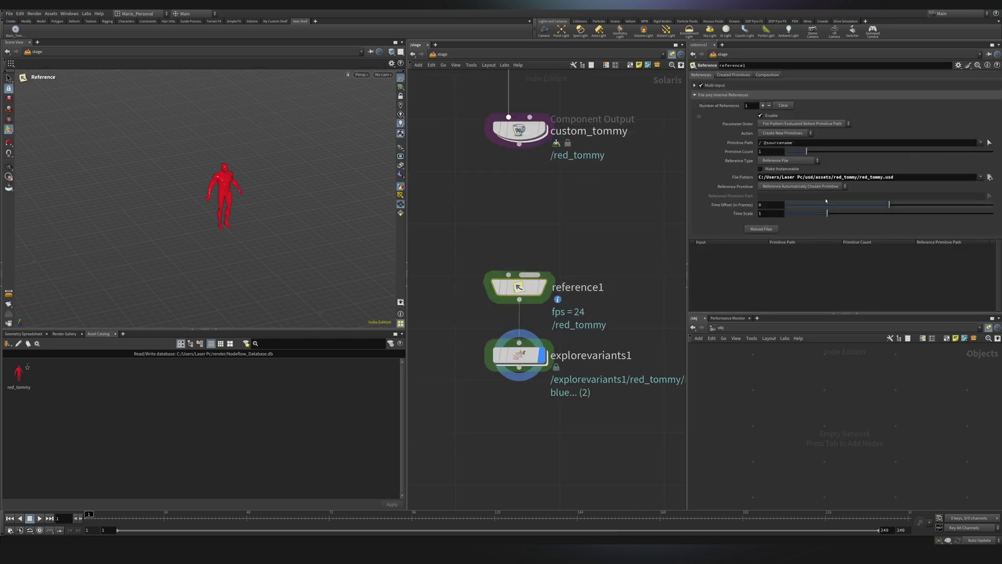
pyautogui.click(867, 177)
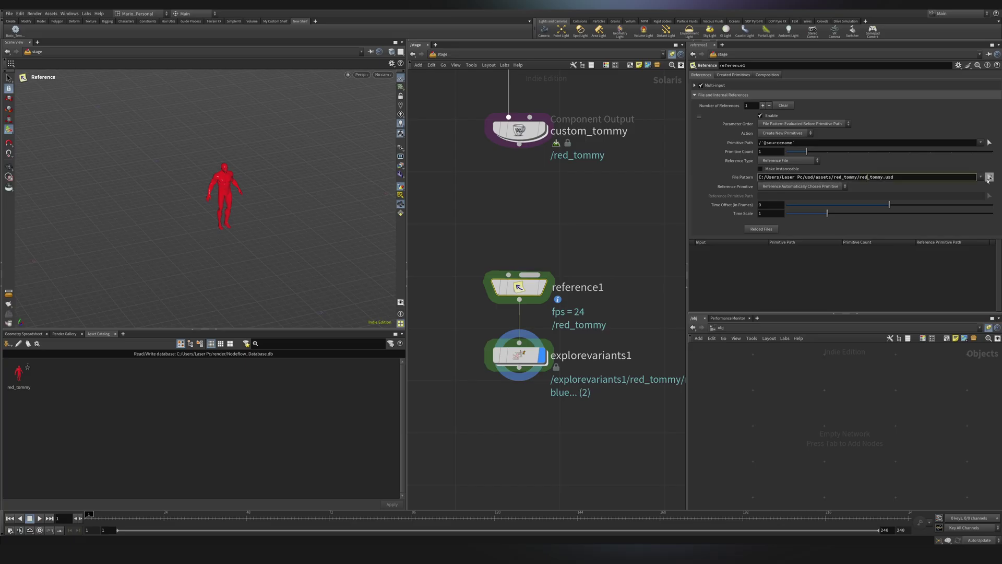
pyautogui.click(988, 177)
pyautogui.click(632, 160)
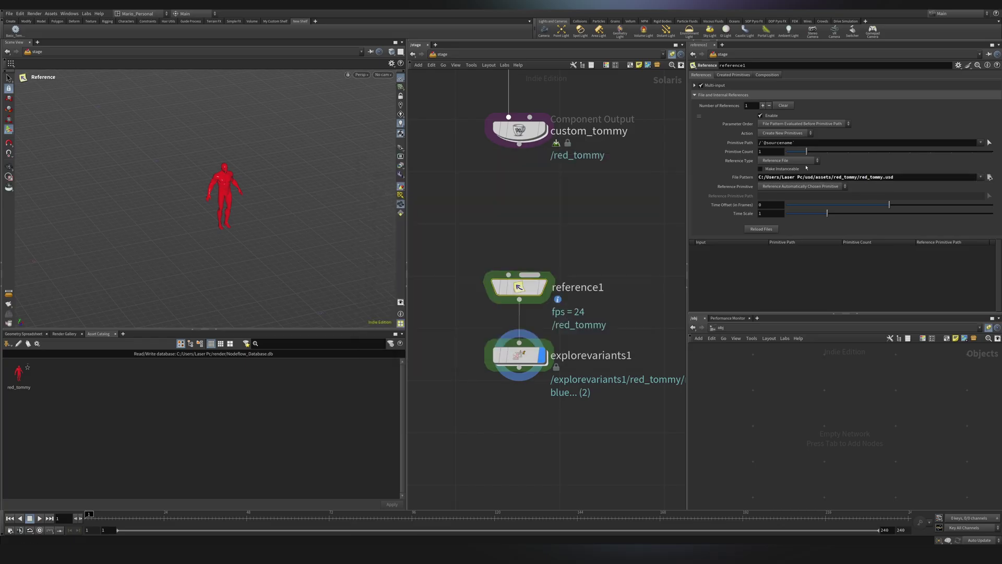
# Copy the custom_tommy.usd save location from the component output and paste it as reference1's file pattern.
pyautogui.click(559, 143)
pyautogui.moveTo(907, 181); pyautogui.dragTo(701, 178)
pyautogui.hotkey('ctrl', 'c')
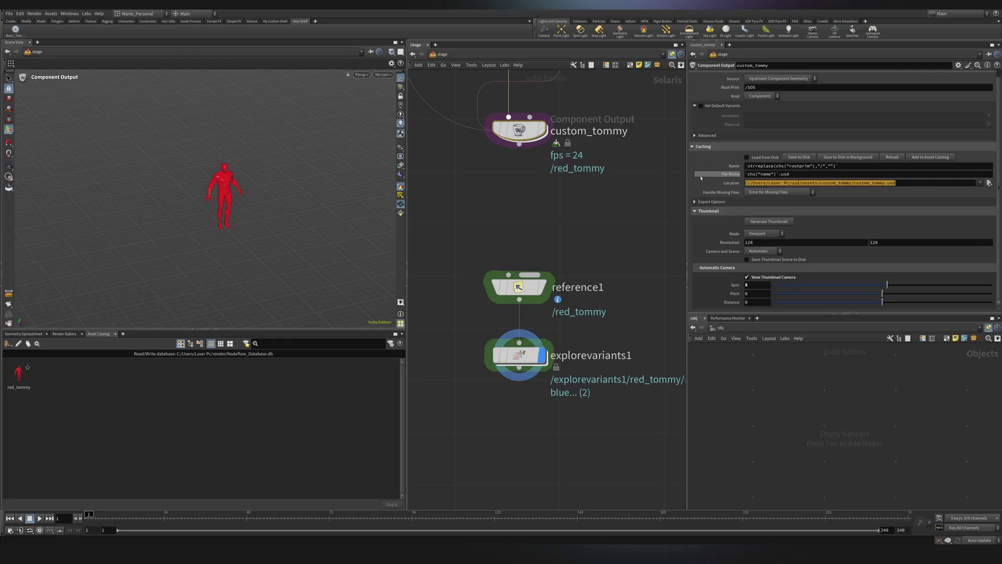
pyautogui.moveTo(626, 243); pyautogui.dragTo(443, 300)
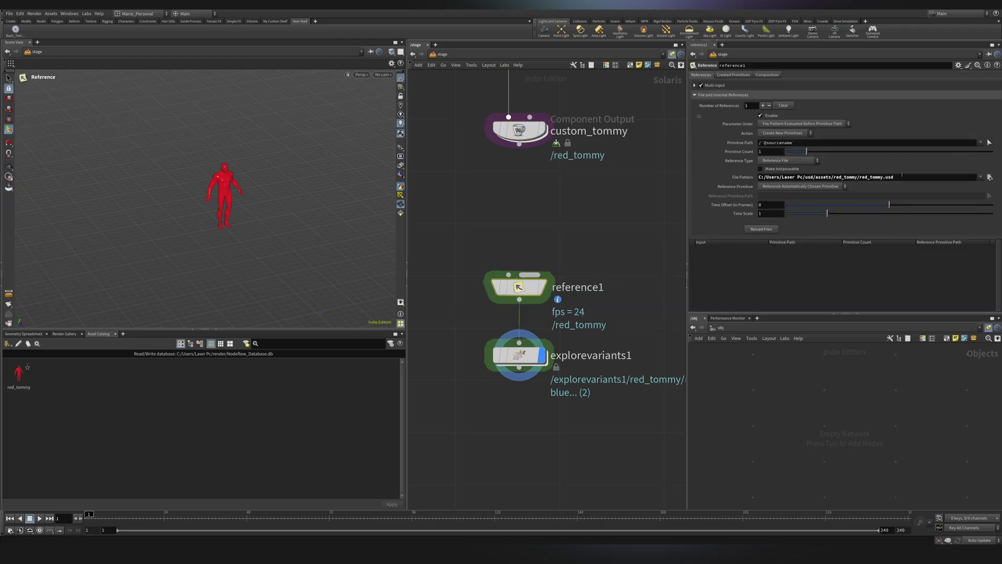
pyautogui.moveTo(899, 180); pyautogui.dragTo(742, 178)
pyautogui.hotkey('ctrl', 'v')
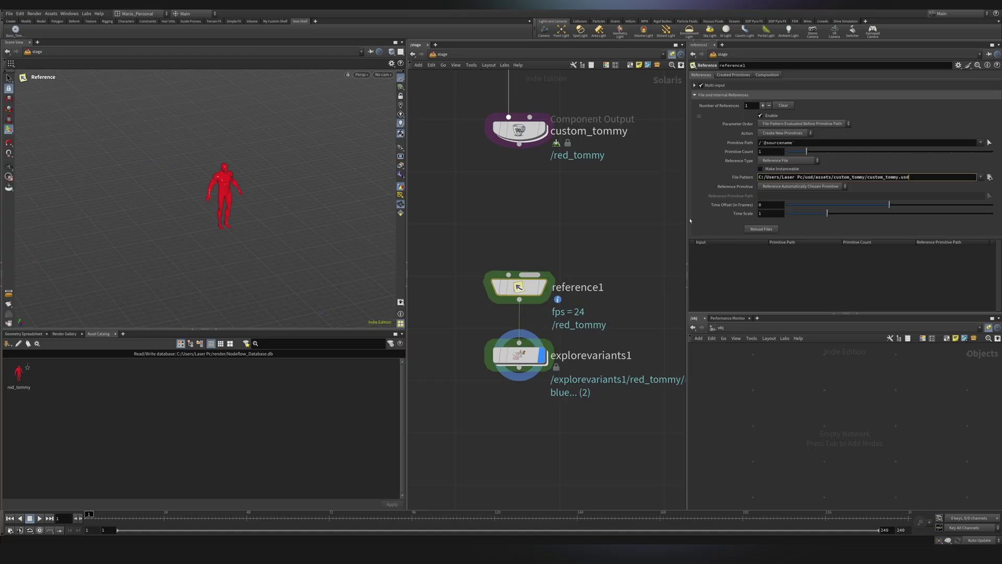
# Move explorevariants1 slightly further below reference1 and set its mode to Explore Variants.
pyautogui.moveTo(574, 313); pyautogui.dragTo(578, 265, button='middle')
pyautogui.click(525, 310)
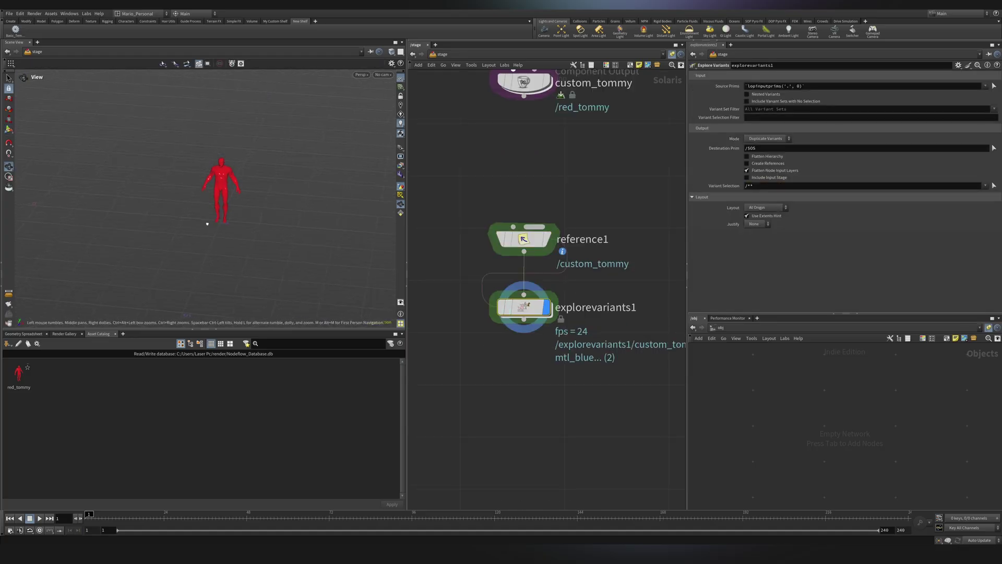
pyautogui.moveTo(528, 306)
pyautogui.moveTo(528, 307); pyautogui.dragTo(527, 322)
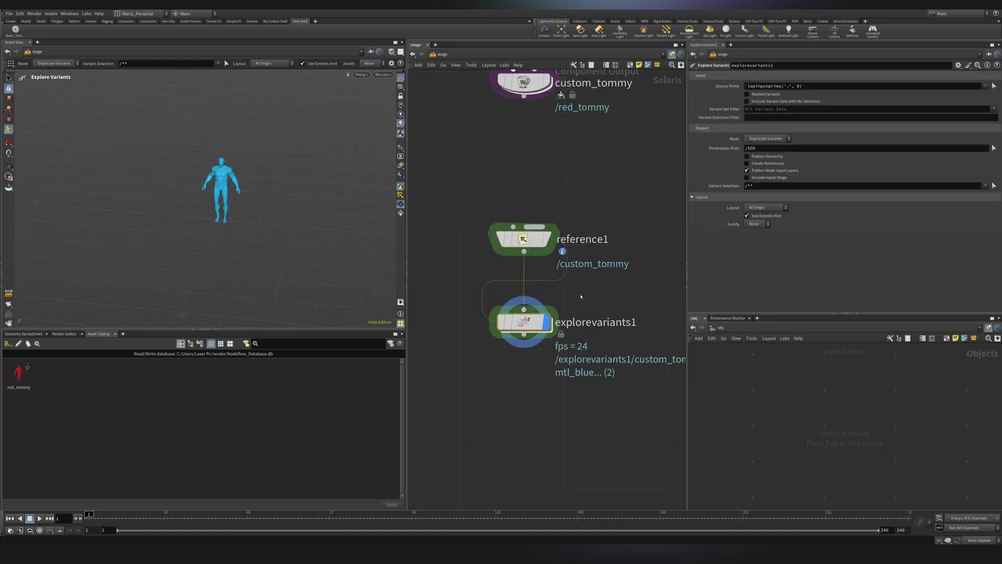
pyautogui.click(771, 139)
pyautogui.click(776, 157)
pyautogui.press('Escape')
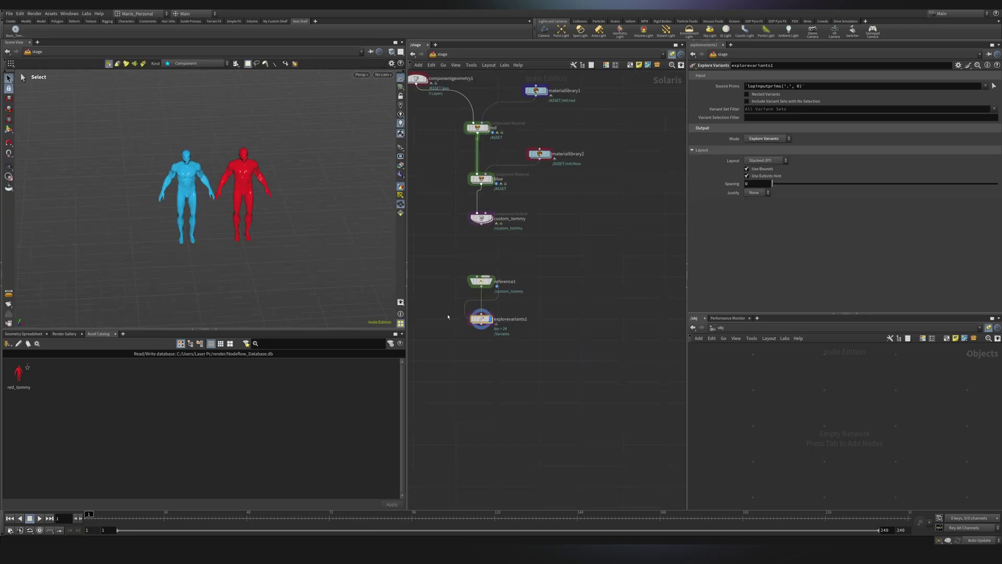
# Move explorevariants1 aside from the main chain, then display and select the reference1 node.
pyautogui.moveTo(459, 313); pyautogui.dragTo(496, 317, button='middle')
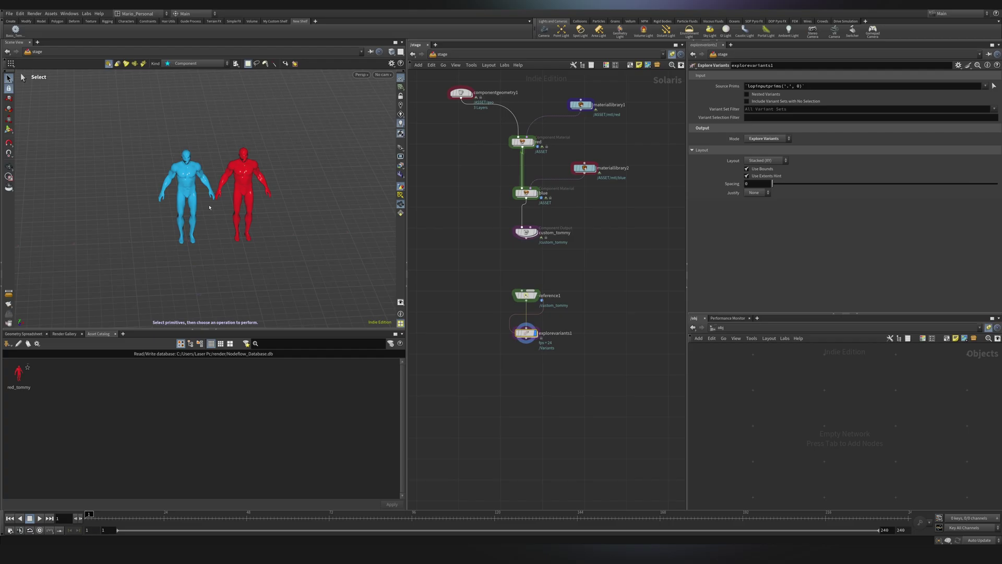
pyautogui.scroll(3, 524, 318)
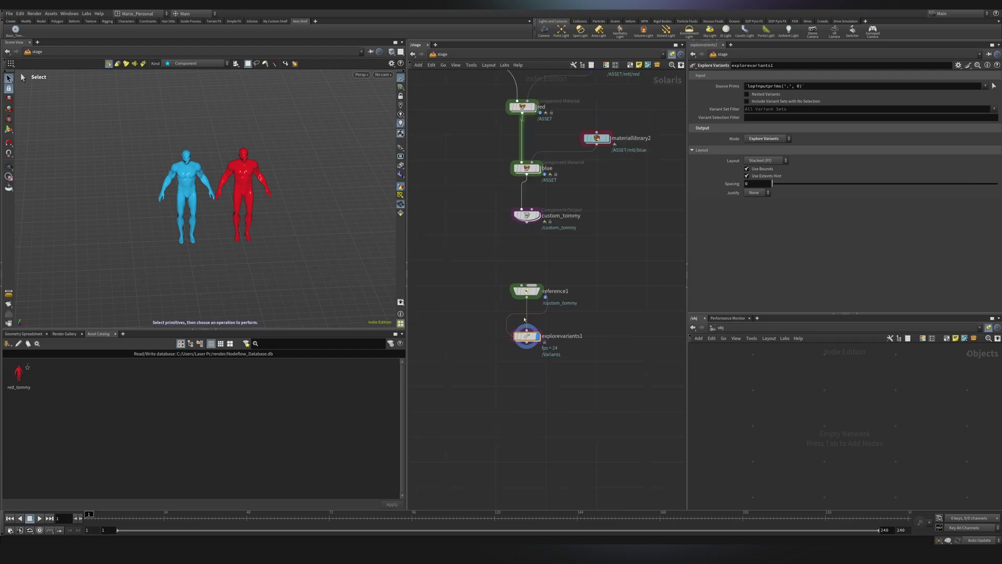
pyautogui.moveTo(528, 349); pyautogui.dragTo(627, 344)
pyautogui.moveTo(546, 288); pyautogui.dragTo(565, 315, button='middle')
pyautogui.scroll(2, 566, 315)
pyautogui.click(568, 273)
pyautogui.moveTo(599, 245); pyautogui.dragTo(482, 340)
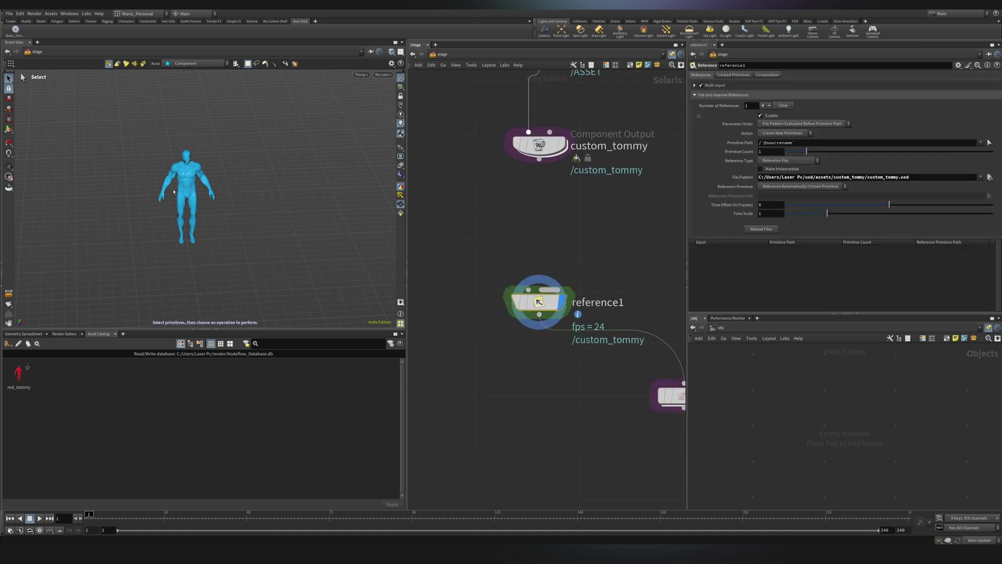
# Choose the red material variant for the custom_tommy figure directly in the viewport.
pyautogui.keyDown('alt'); pyautogui.moveTo(213, 191); pyautogui.dragTo(199, 177); pyautogui.keyUp('alt')
pyautogui.press('s')
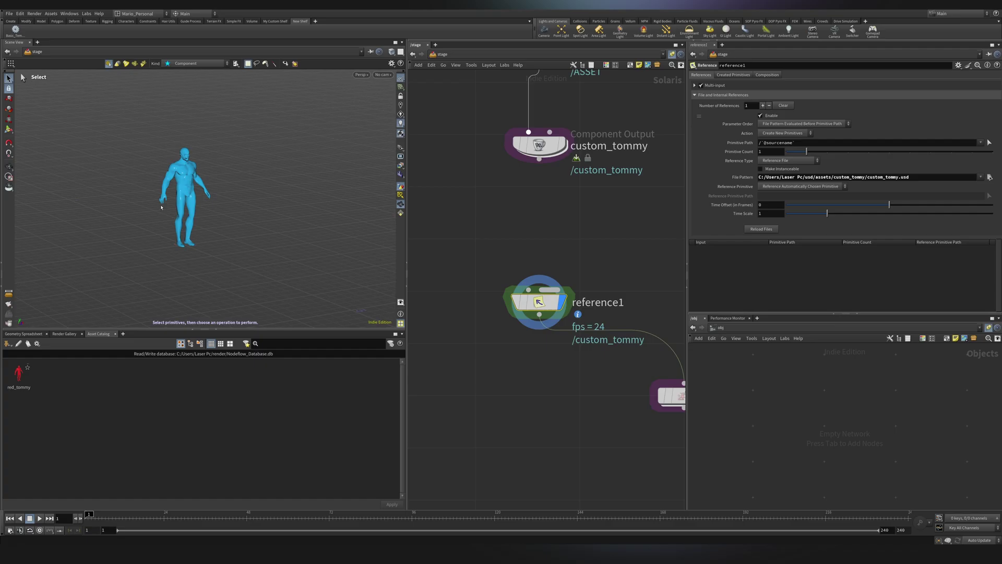
pyautogui.rightClick(183, 182)
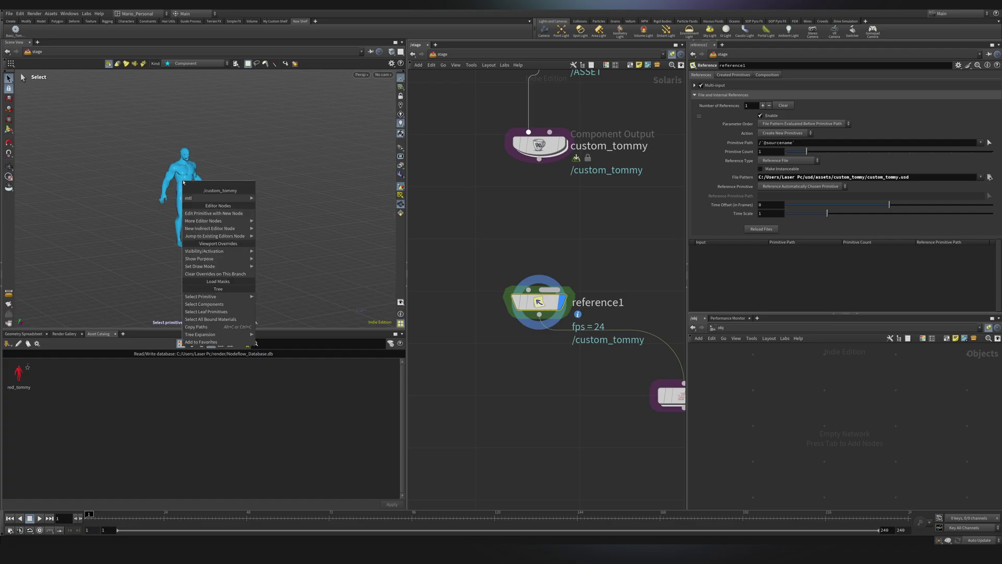
pyautogui.moveTo(230, 197)
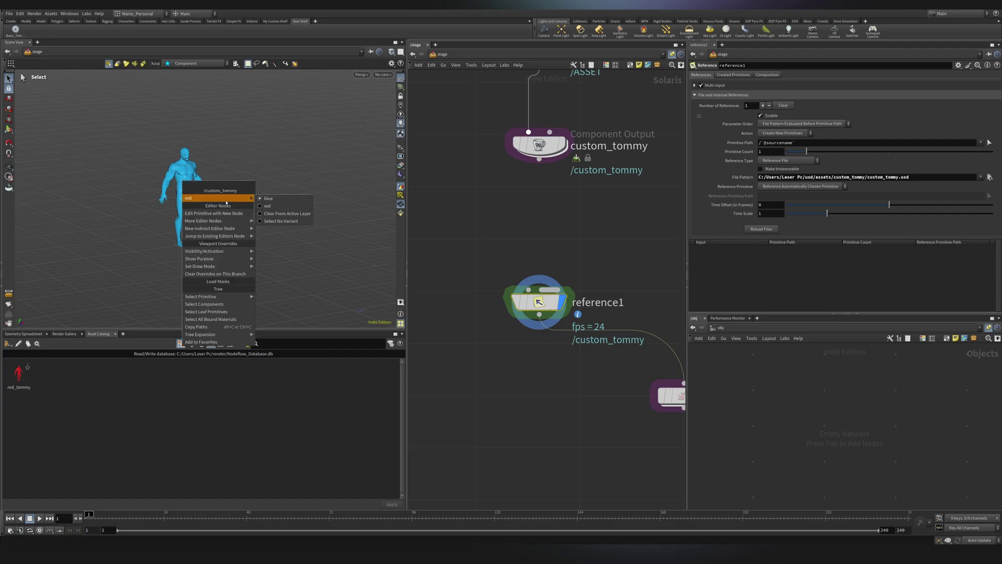
pyautogui.click(279, 207)
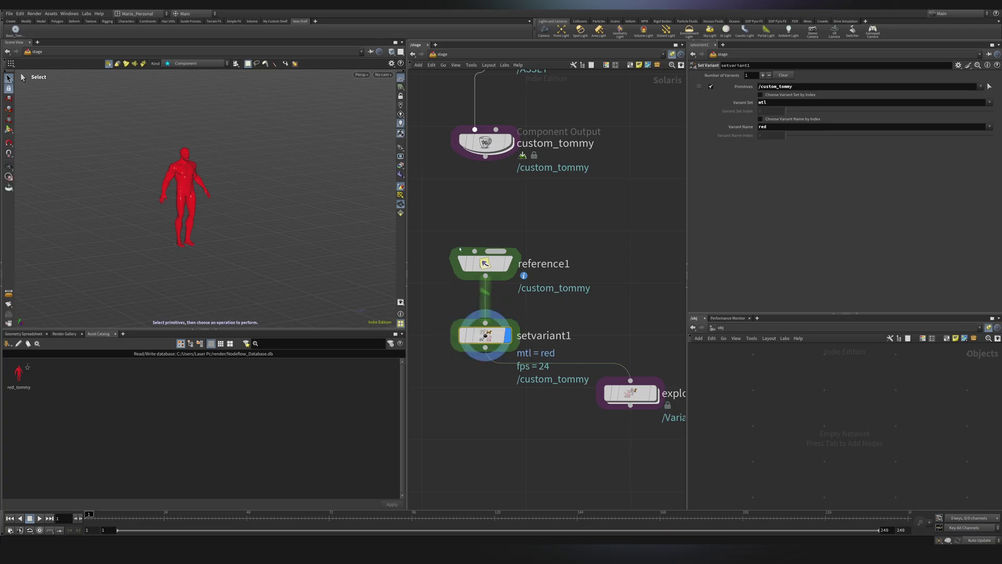
# Duplicate the component network from the component geometry through custom_tommy into empty space beside the original.
pyautogui.scroll(-5, 463, 250)
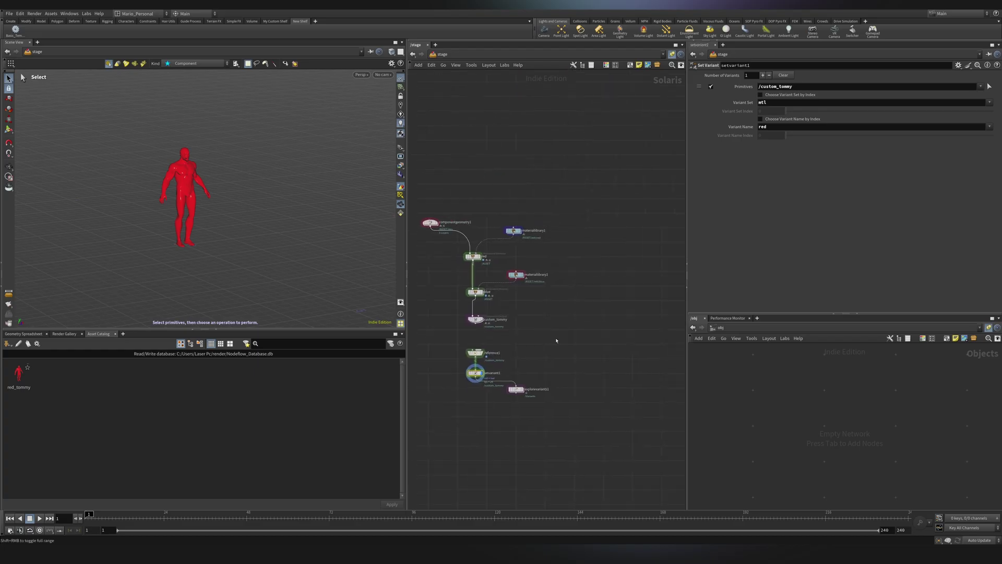
pyautogui.moveTo(568, 342); pyautogui.dragTo(595, 237)
pyautogui.moveTo(586, 280); pyautogui.dragTo(488, 286, button='middle')
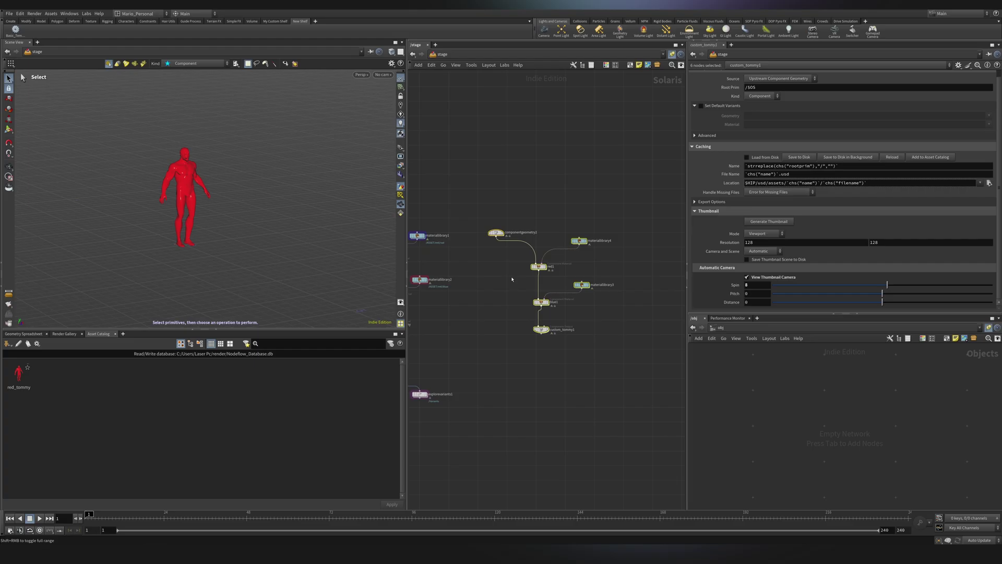
pyautogui.click(511, 278)
pyautogui.scroll(4, 503, 243)
# Move componentgeometry2, materiallibrary4 and red1 together away from the blue1 branch of the duplicated network.
pyautogui.moveTo(494, 226); pyautogui.dragTo(540, 230)
pyautogui.moveTo(649, 291); pyautogui.dragTo(509, 209)
pyautogui.press('l')
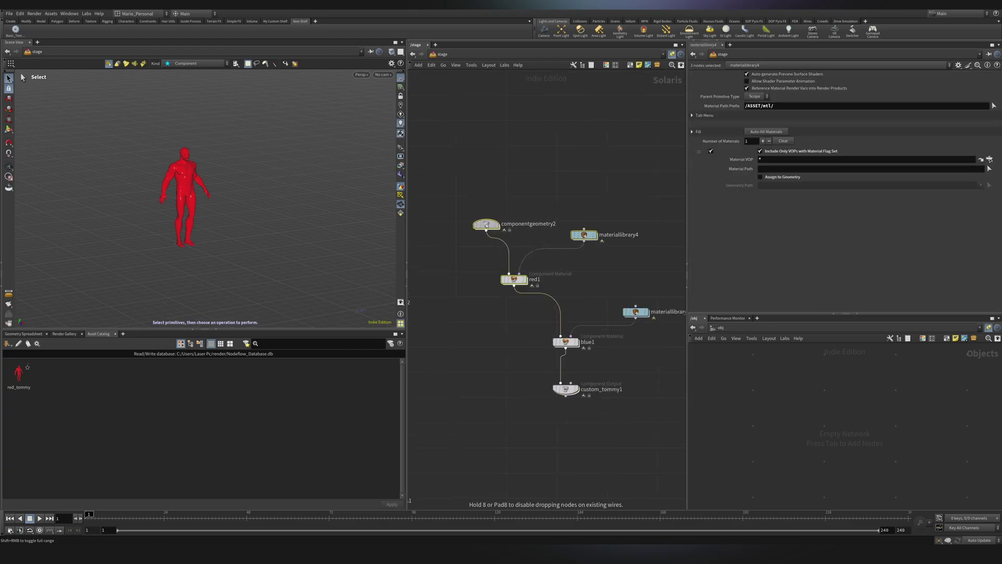
pyautogui.moveTo(554, 238); pyautogui.dragTo(549, 241)
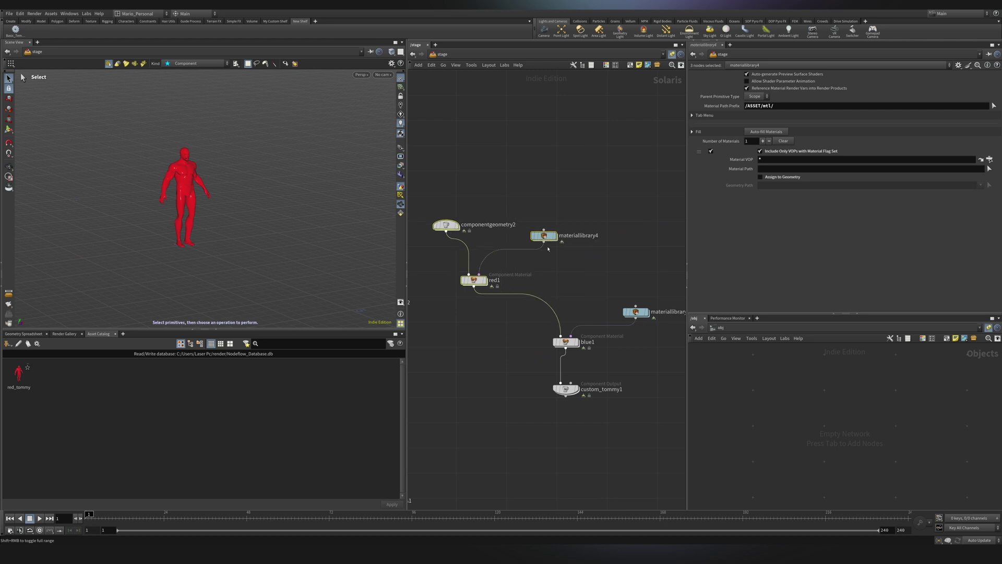
pyautogui.click(589, 290)
pyautogui.moveTo(588, 289)
pyautogui.mouseDown(button='middle')
pyautogui.moveTo(539, 293)
pyautogui.moveTo(579, 298)
pyautogui.mouseUp(button='middle')
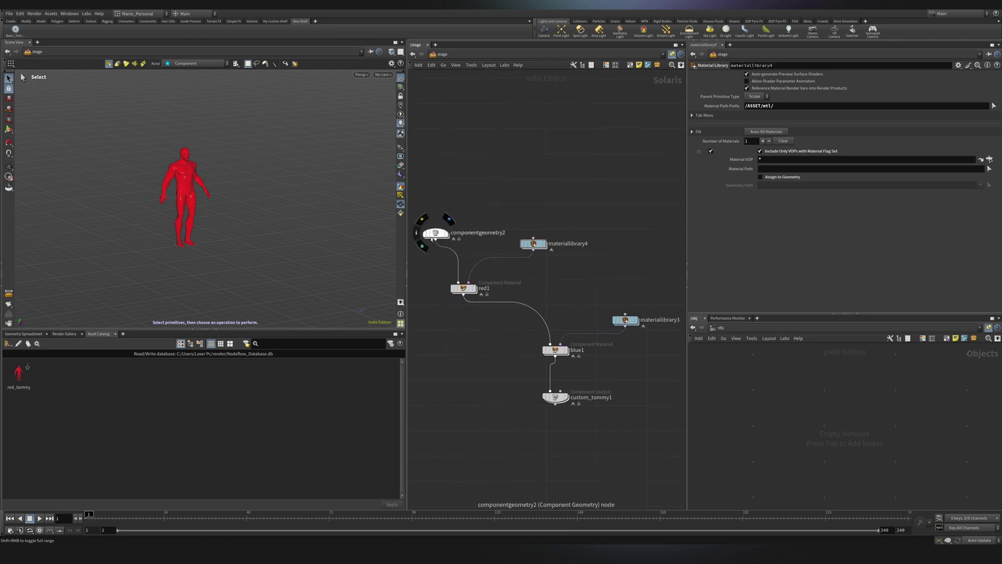
# Duplicate componentgeometry2 and wire the copy into blue1 as a separate branch split off from the red1 chain.
pyautogui.moveTo(436, 240); pyautogui.dragTo(614, 240)
pyautogui.moveTo(614, 240); pyautogui.dragTo(526, 241, button='middle')
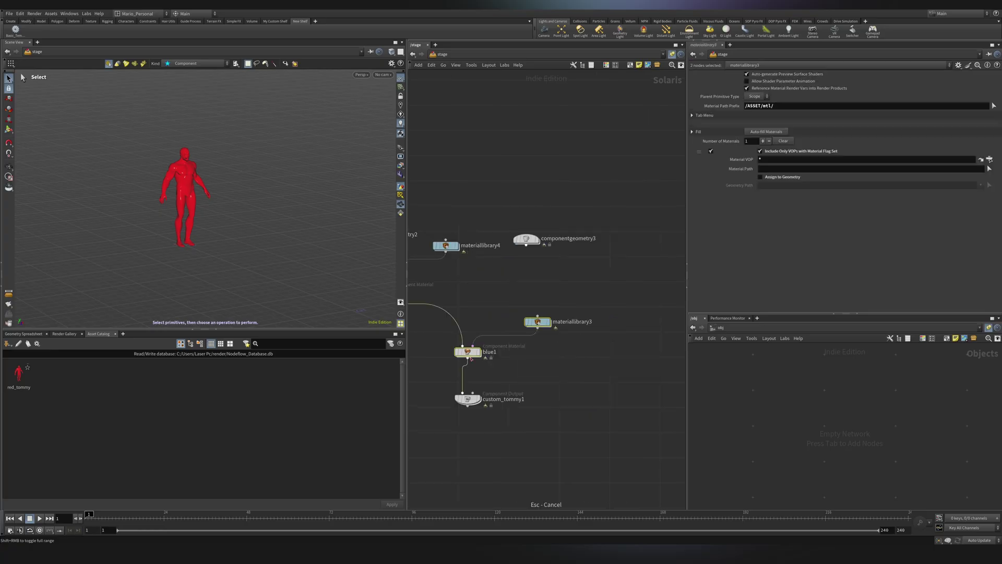
pyautogui.moveTo(572, 307); pyautogui.dragTo(522, 289)
pyautogui.click(526, 246)
pyautogui.click(513, 279)
pyautogui.moveTo(466, 304); pyautogui.dragTo(529, 271, button='middle')
pyautogui.moveTo(659, 270); pyautogui.dragTo(564, 176)
pyautogui.moveTo(596, 248); pyautogui.dragTo(603, 259)
# Add a Component Geometry Variants node in the empty space between the red1 and blue1 branches and custom_tommy1.
pyautogui.click(572, 314)
pyautogui.press('Tab')
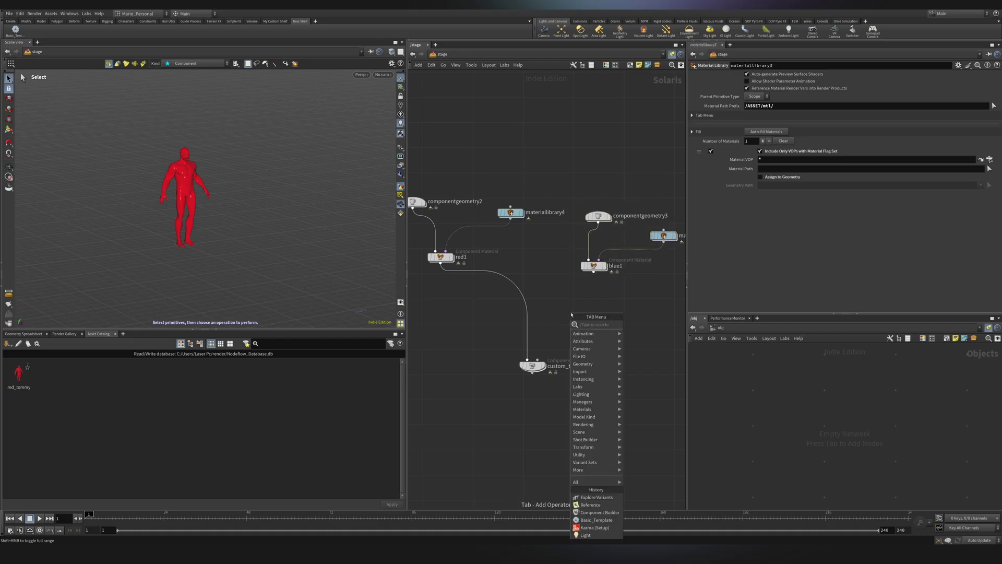
pyautogui.write('compo')
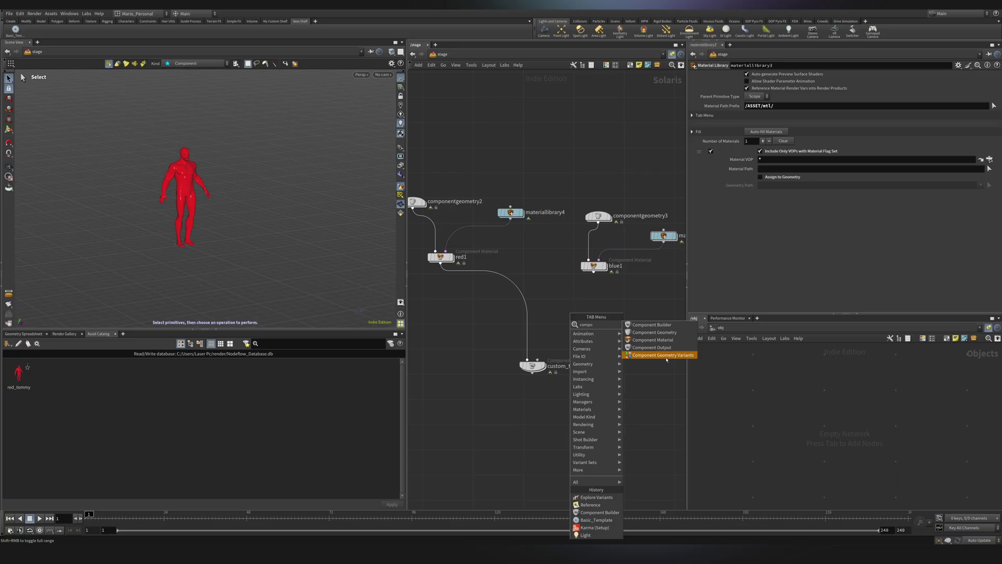
pyautogui.click(667, 356)
pyautogui.click(563, 306)
# Wire red1 and blue1 into the Component Geometry Variants node and connect its output to custom_tommy1.
pyautogui.click(441, 264)
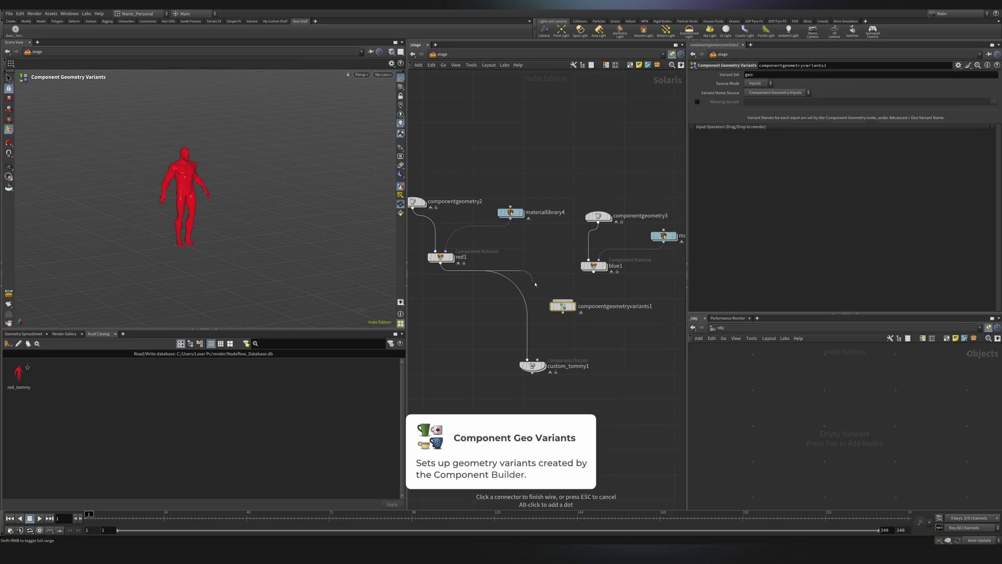
pyautogui.click(563, 301)
pyautogui.click(594, 271)
pyautogui.click(563, 301)
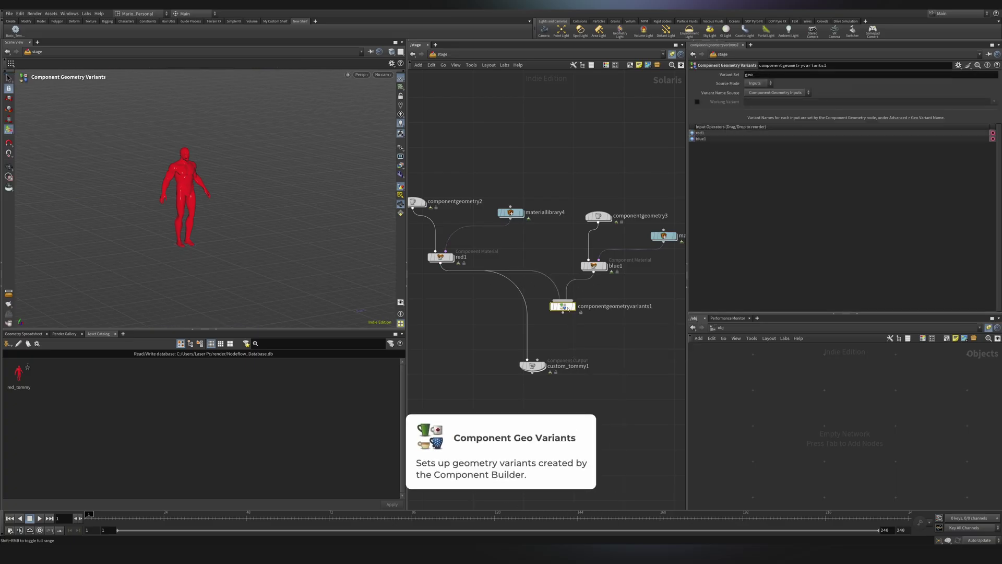
pyautogui.click(563, 312)
pyautogui.click(527, 360)
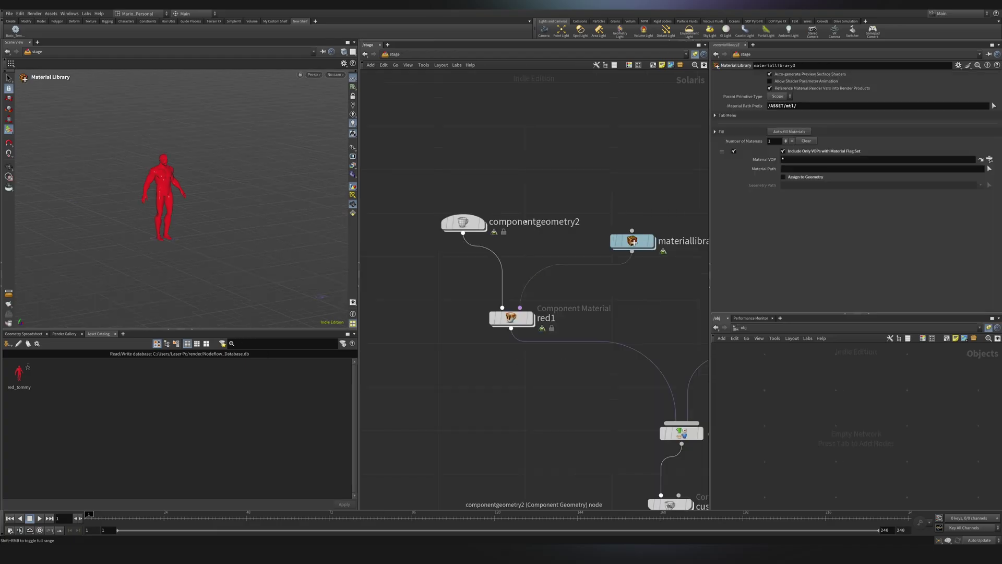
# Open the internal geometry network of componentgeometry2 and move testgeometry_tommy1 up to make room beneath it.
pyautogui.doubleClick(525, 221)
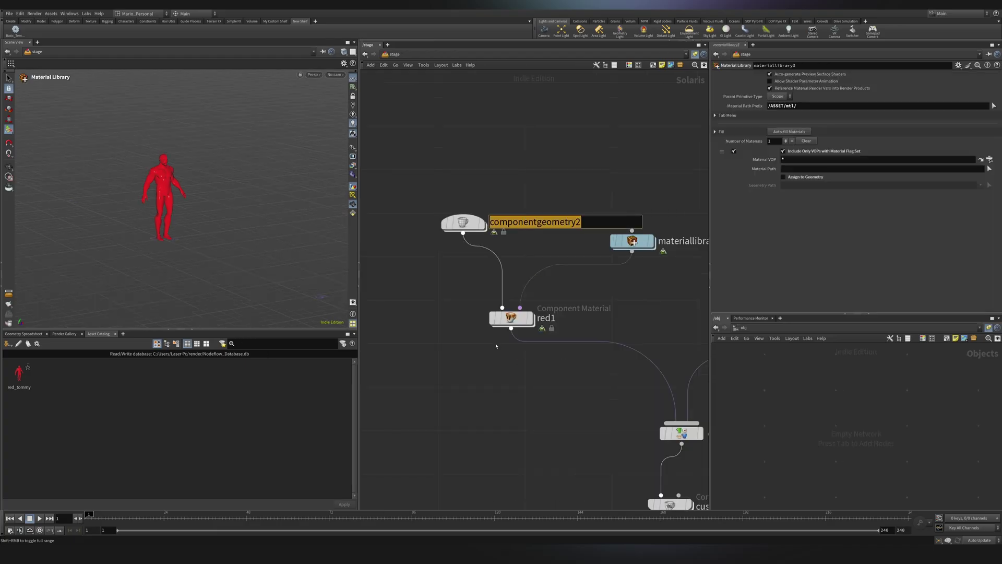
pyautogui.click(442, 116)
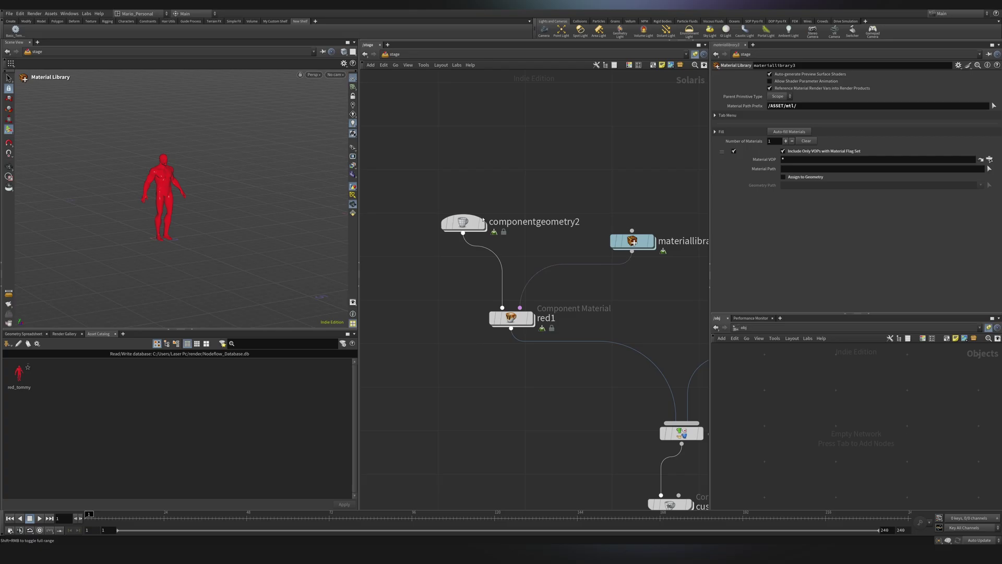
pyautogui.moveTo(484, 224)
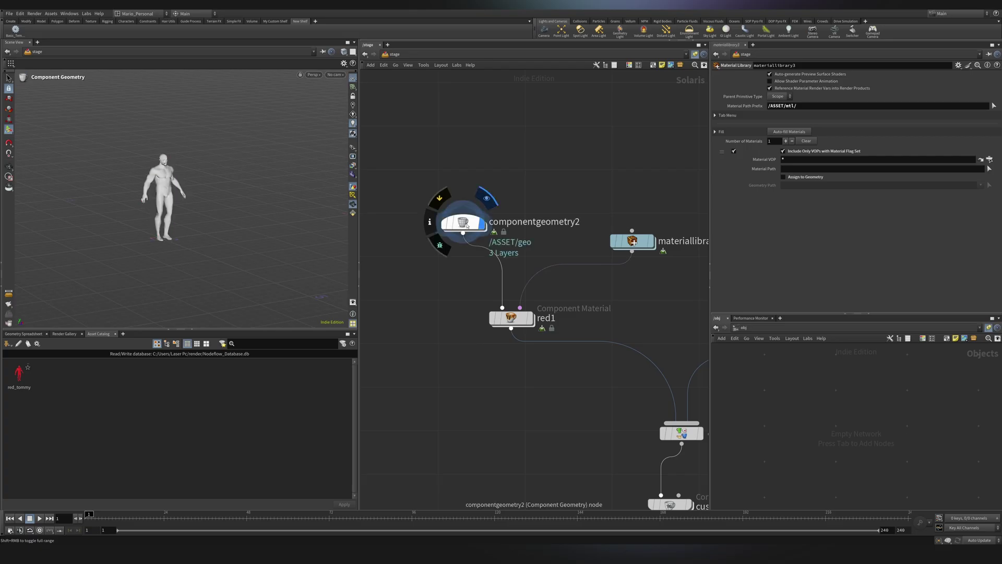
pyautogui.doubleClick(472, 227)
pyautogui.scroll(5, 441, 282)
pyautogui.scroll(2, 441, 282)
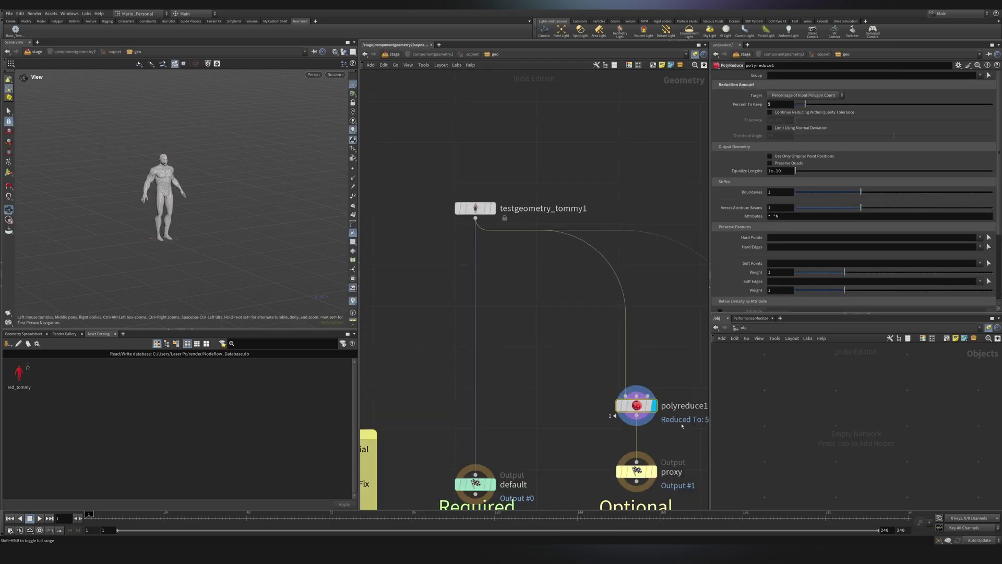
pyautogui.moveTo(479, 252); pyautogui.dragTo(520, 273, button='middle')
pyautogui.scroll(6, 146, 204)
pyautogui.moveTo(491, 214); pyautogui.dragTo(491, 170)
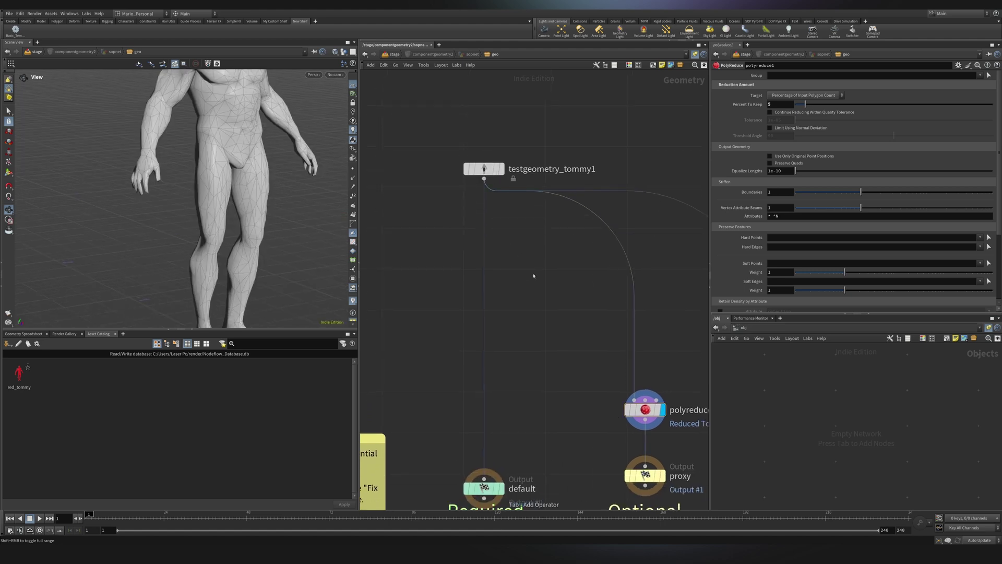
# Add a Peak node below testgeometry_tommy1, inserting it upstream of a new wire dot that feeds all the outputs.
pyautogui.press('Tab')
pyautogui.write('peak')
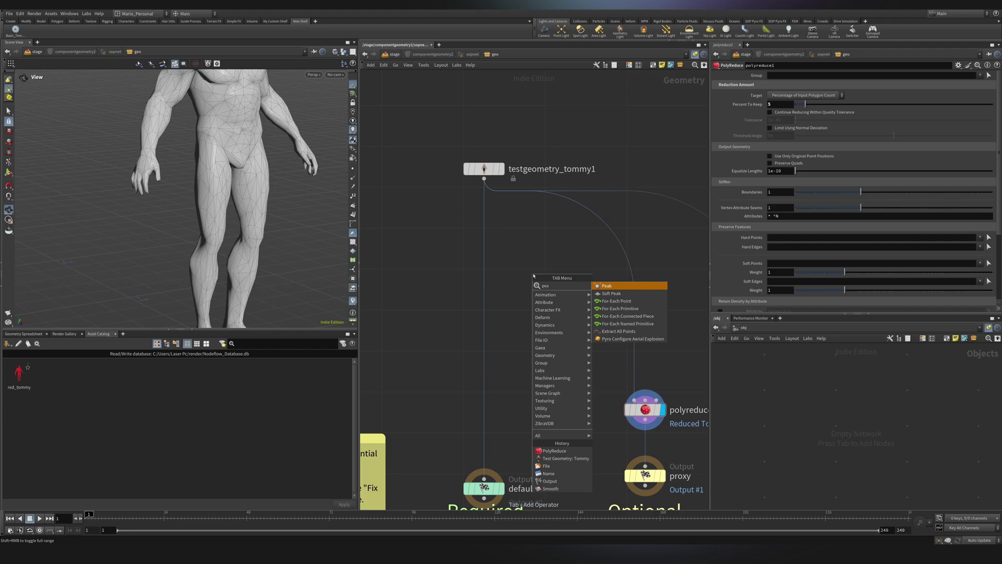
pyautogui.press('Return')
pyautogui.press('Return')
pyautogui.keyDown('alt'); pyautogui.moveTo(486, 187); pyautogui.dragTo(484, 304); pyautogui.keyUp('alt')
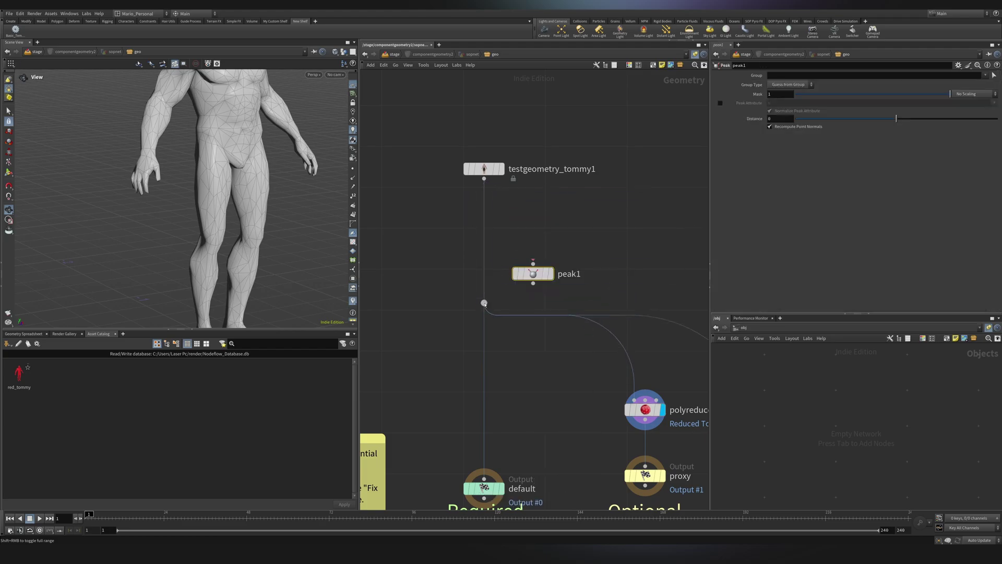
pyautogui.moveTo(533, 274); pyautogui.dragTo(485, 217)
# Display the Peak node's result and set its distance to 0.019.
pyautogui.click(502, 215)
pyautogui.moveTo(227, 159); pyautogui.dragTo(201, 209)
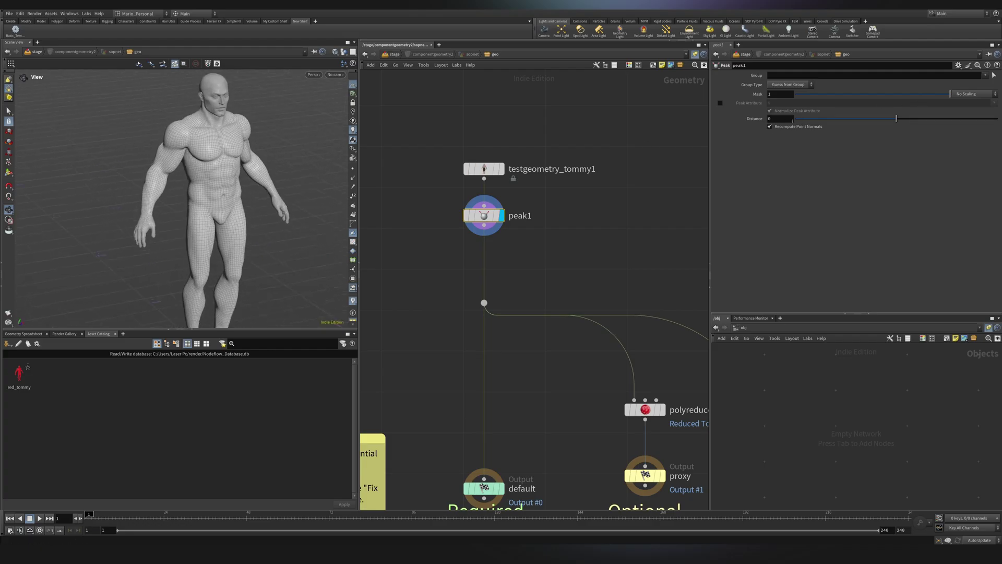
pyautogui.moveTo(784, 120); pyautogui.dragTo(945, 53, button='middle')
# Restrict the Peak node's group to the primitives of both of the figure's hands.
pyautogui.click(994, 75)
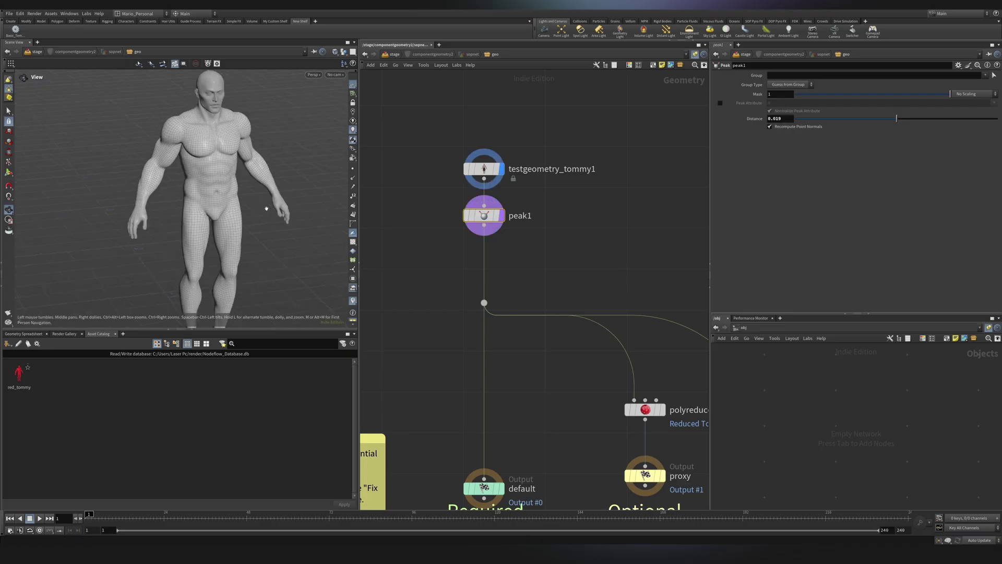
pyautogui.keyDown('alt'); pyautogui.moveTo(269, 212); pyautogui.dragTo(264, 224); pyautogui.keyUp('alt')
pyautogui.click(197, 230)
pyautogui.keyDown('shift'); pyautogui.moveTo(31, 267); pyautogui.dragTo(67, 231); pyautogui.keyUp('shift')
pyautogui.press('Return')
pyautogui.moveTo(67, 233); pyautogui.dragTo(133, 206, button='middle')
pyautogui.scroll(3, 136, 212)
pyautogui.scroll(-5, 133, 206)
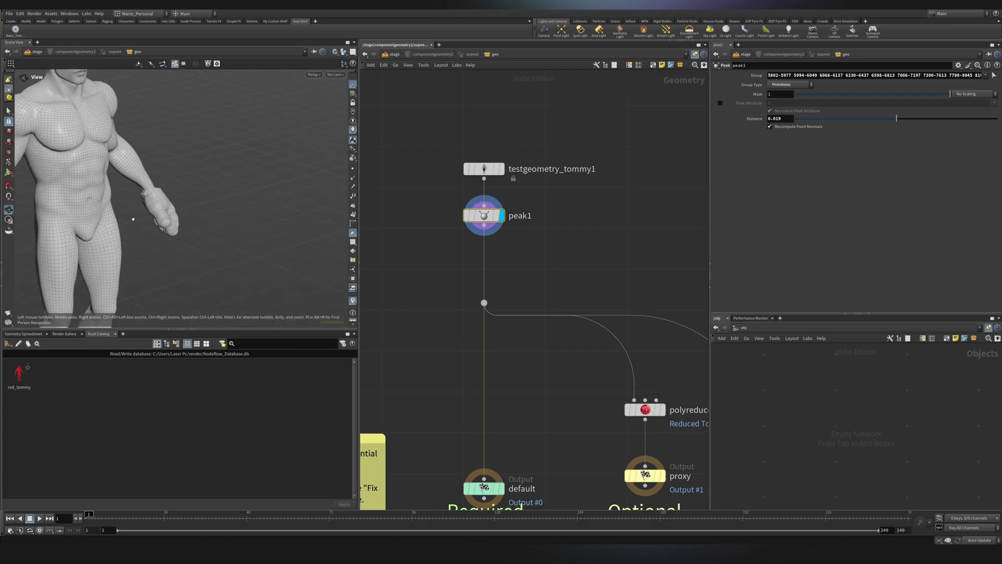
pyautogui.scroll(-5, 528, 223)
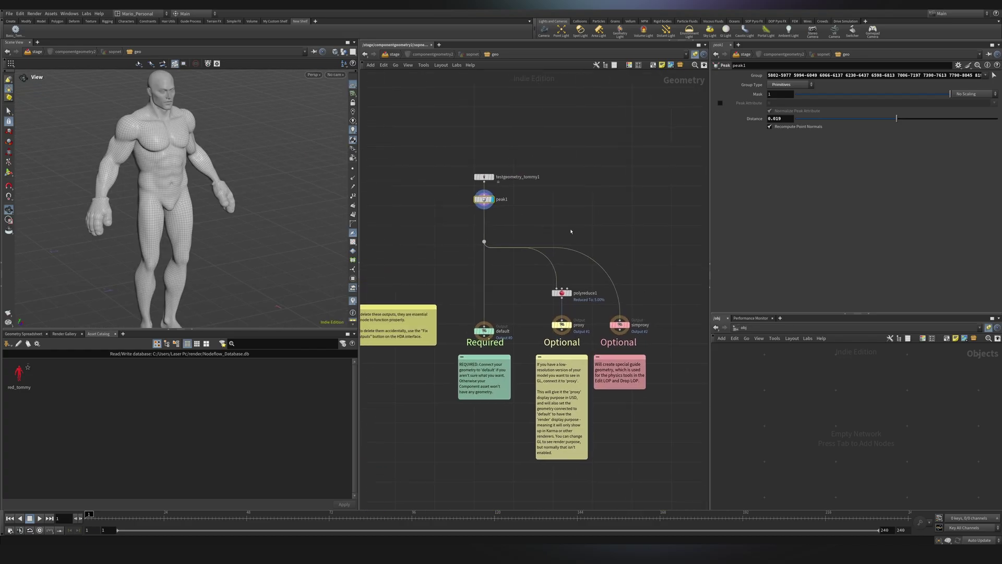
# Return to the stage network and open the internal geometry network of componentgeometry3.
pyautogui.click(394, 55)
pyautogui.scroll(-4, 543, 212)
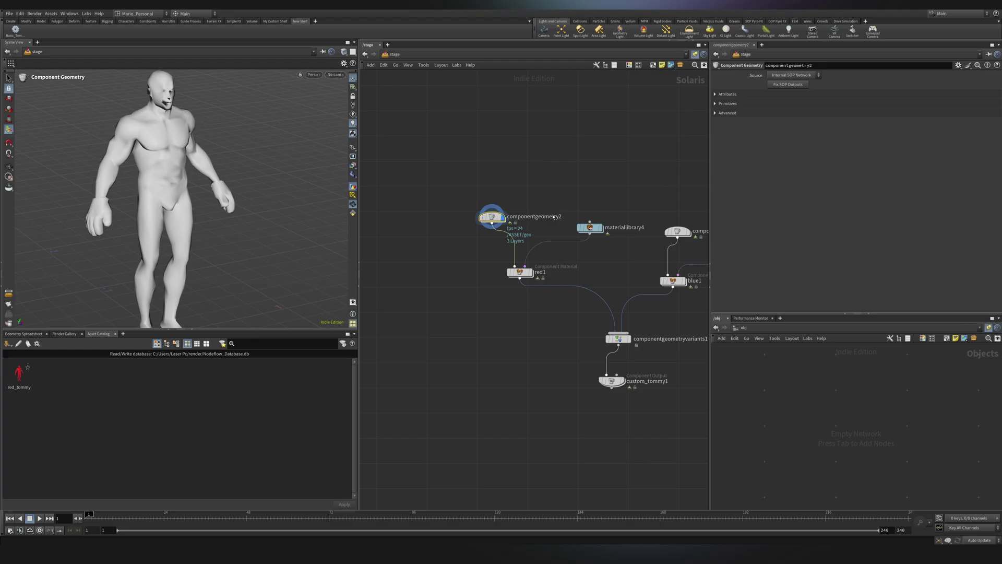
pyautogui.moveTo(634, 260); pyautogui.dragTo(474, 282, button='middle')
pyautogui.scroll(4, 567, 272)
pyautogui.doubleClick(470, 241)
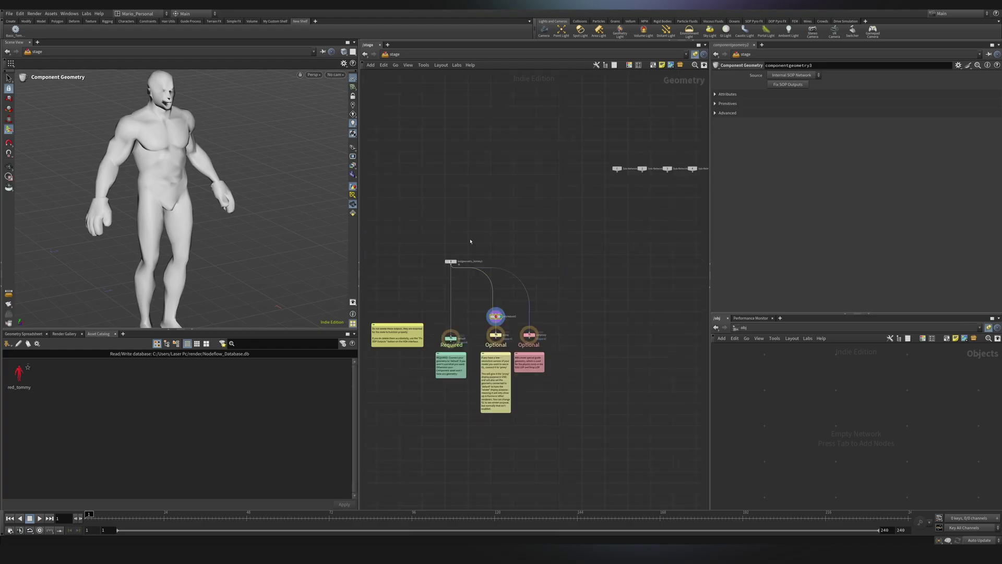
pyautogui.scroll(5, 473, 256)
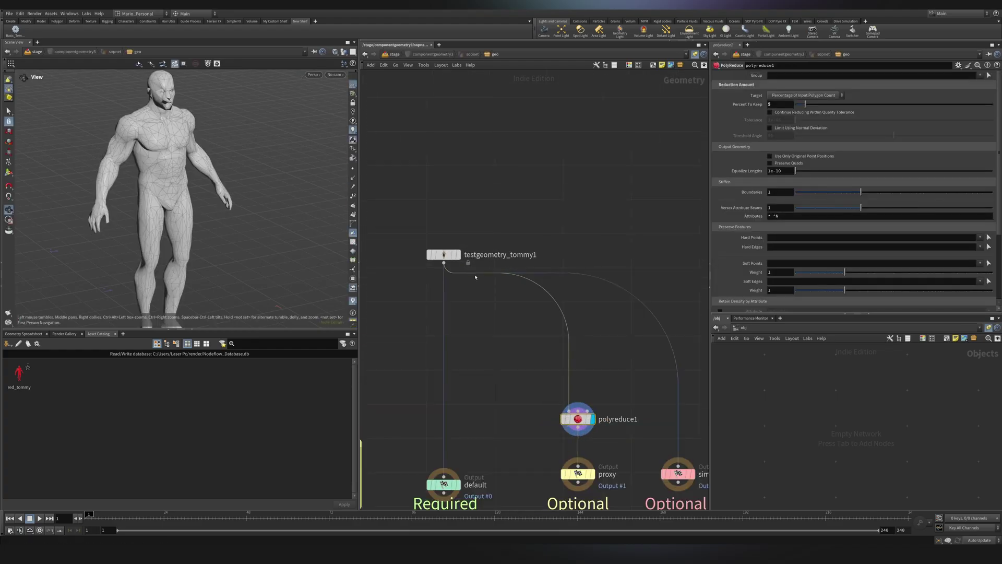
# Route the outputs through a wire dot and insert a Peak node between testgeometry_tommy1 and the dot.
pyautogui.press('Tab')
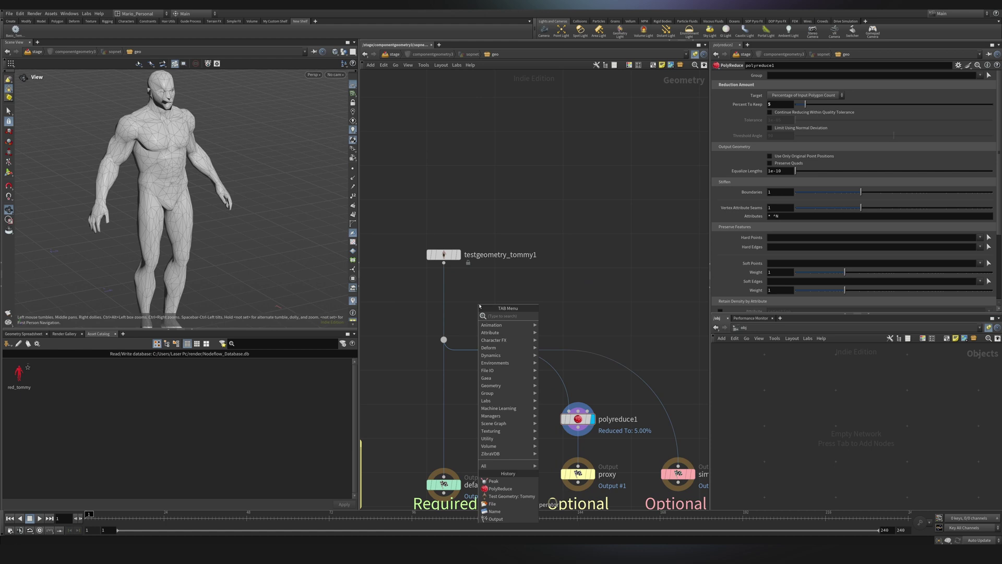
pyautogui.write('peak')
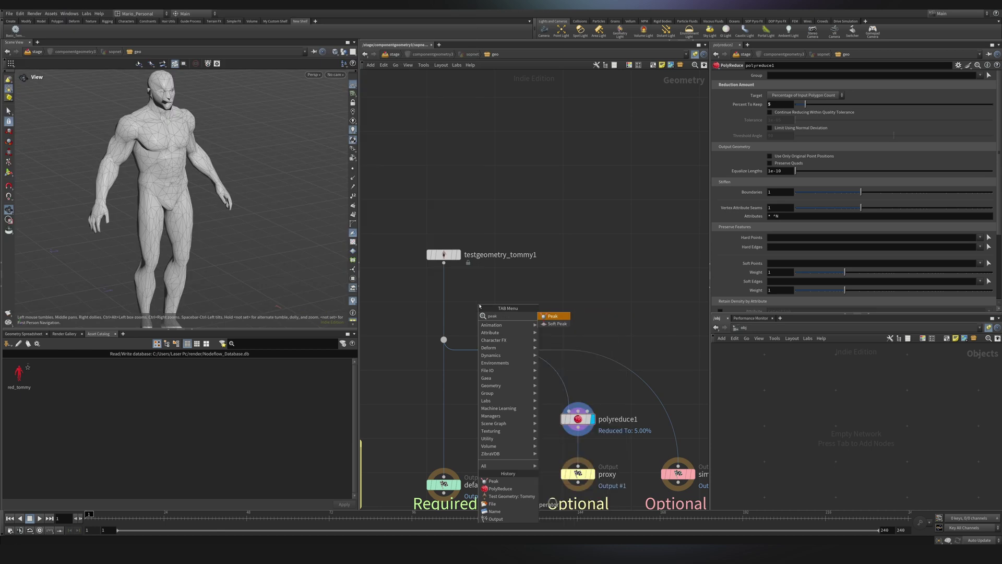
pyautogui.press('Return')
pyautogui.click(479, 303)
pyautogui.moveTo(479, 303); pyautogui.dragTo(443, 302)
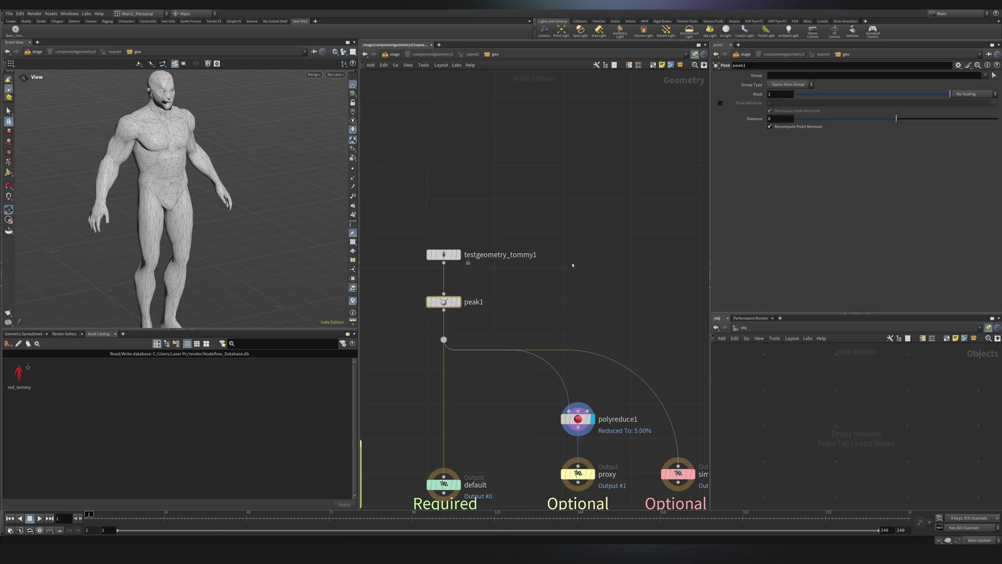
# Restrict this Peak node to the primitives of the figure's head and set its distance to 0.025.
pyautogui.press('Return')
pyautogui.press('Return')
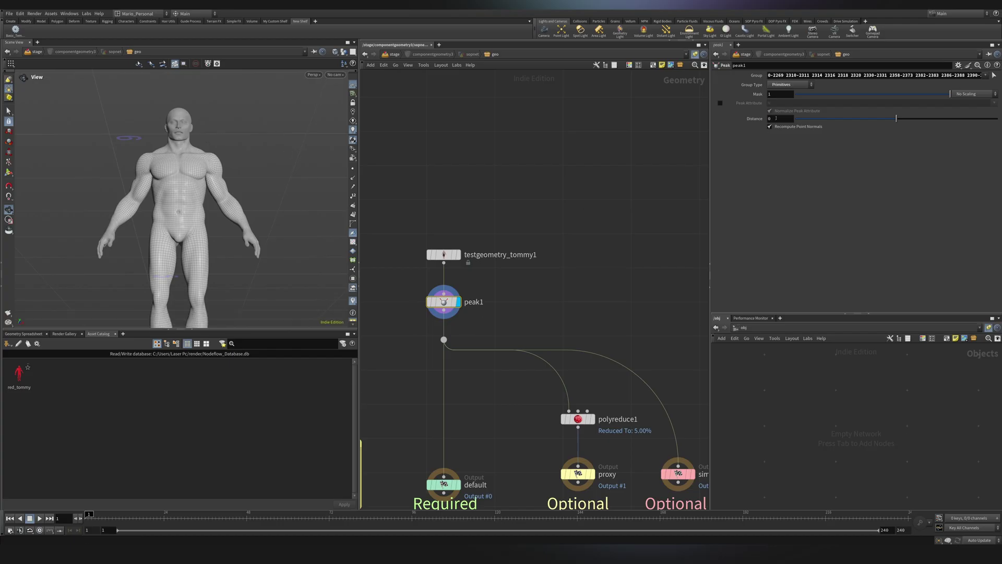
pyautogui.moveTo(776, 118); pyautogui.dragTo(856, 159, button='middle')
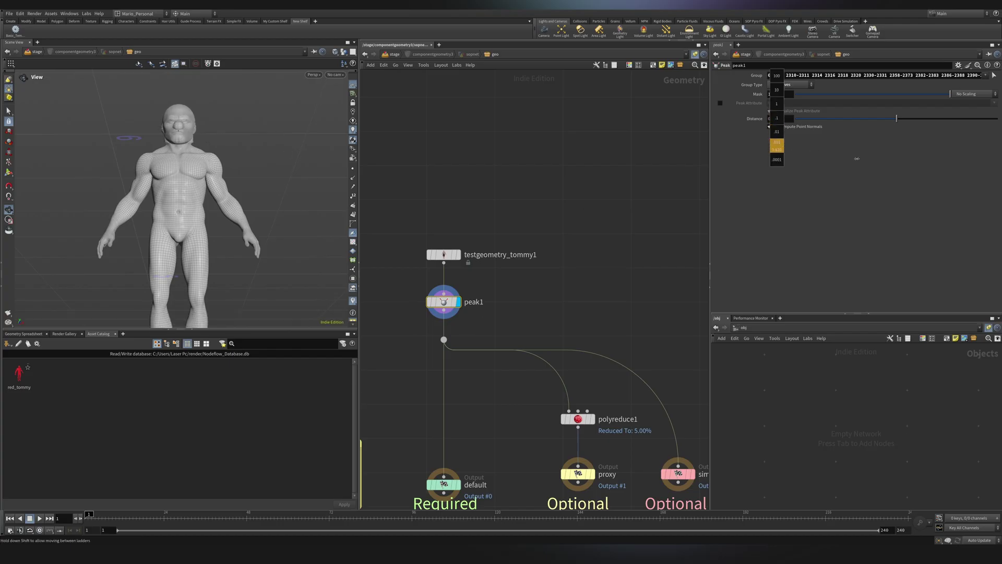
pyautogui.moveTo(856, 159); pyautogui.dragTo(861, 159, button='middle')
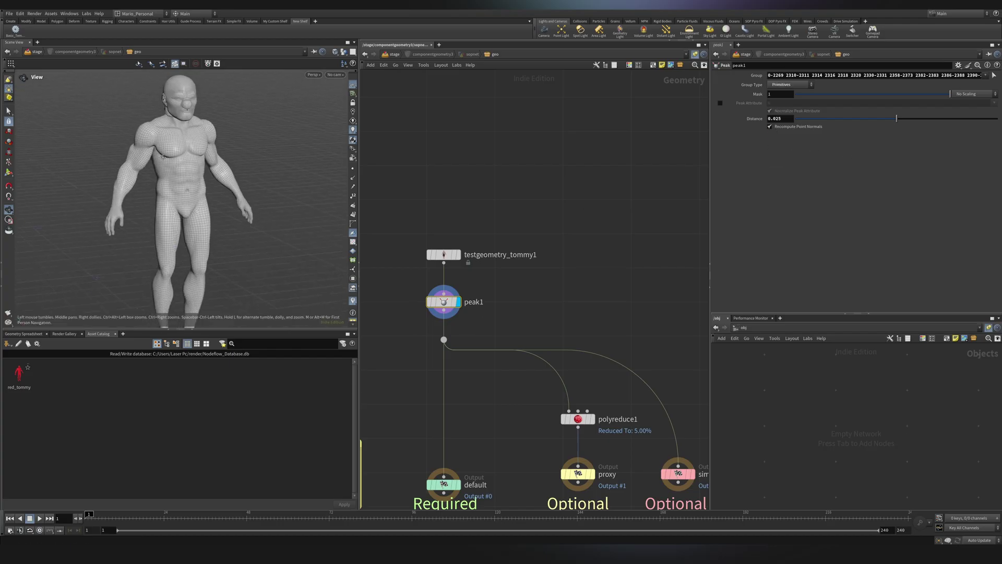
pyautogui.moveTo(86, 127); pyautogui.dragTo(268, 193)
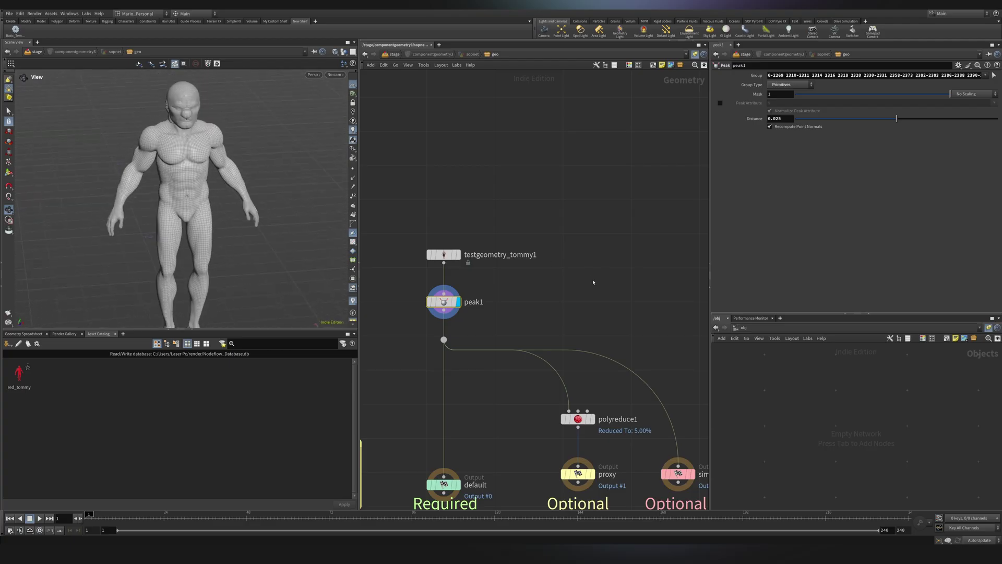
# Return to the stage network and rename componentgeometry2 as tommy_big_hands and componentgeometry3 as tommy_big_head.
pyautogui.scroll(-1, 593, 283)
pyautogui.moveTo(593, 283); pyautogui.dragTo(574, 191, button='middle')
pyautogui.press('u')
pyautogui.scroll(-3, 449, 220)
pyautogui.moveTo(423, 226); pyautogui.dragTo(540, 209, button='middle')
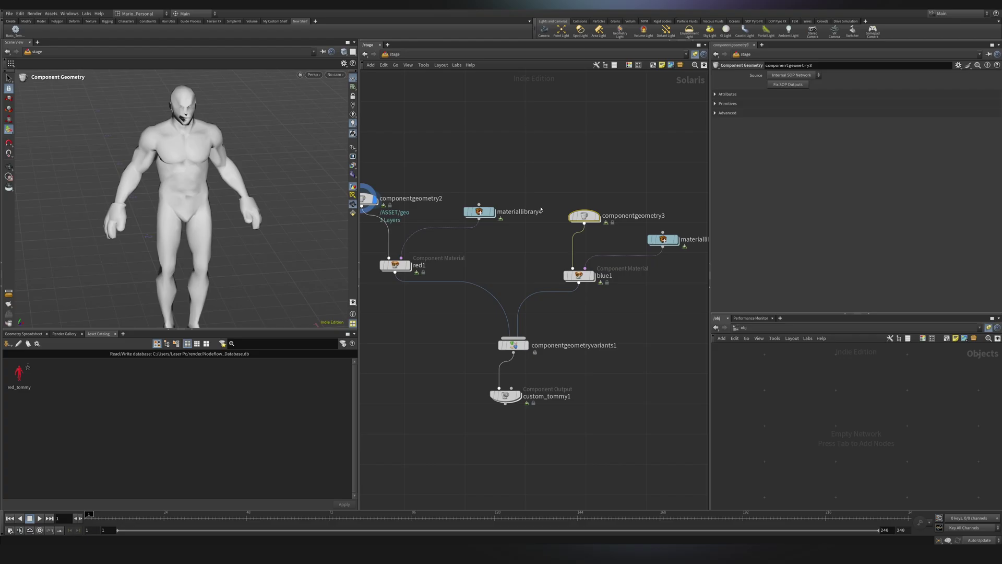
pyautogui.scroll(3, 409, 211)
pyautogui.doubleClick(485, 215)
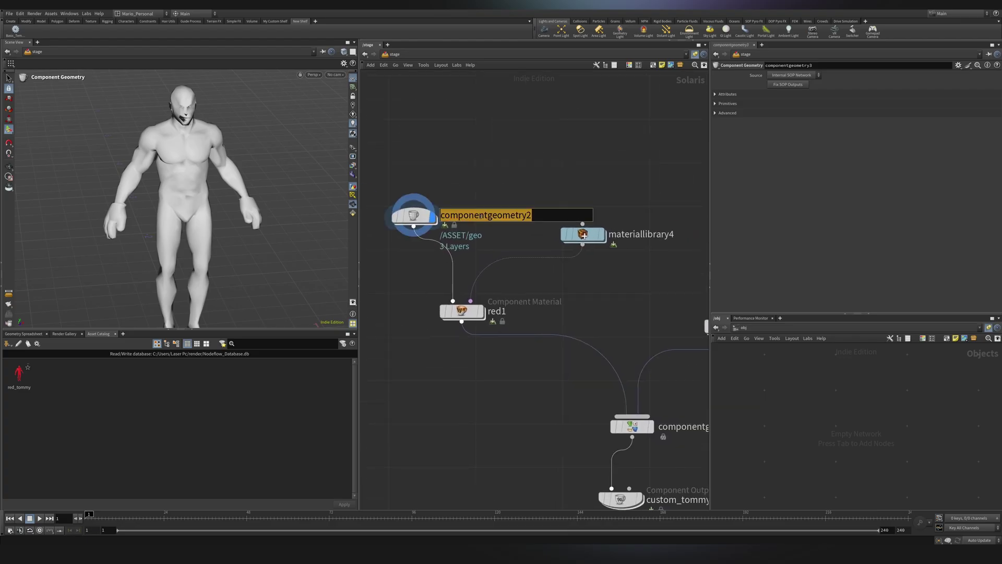
pyautogui.write('tommy_big_hands')
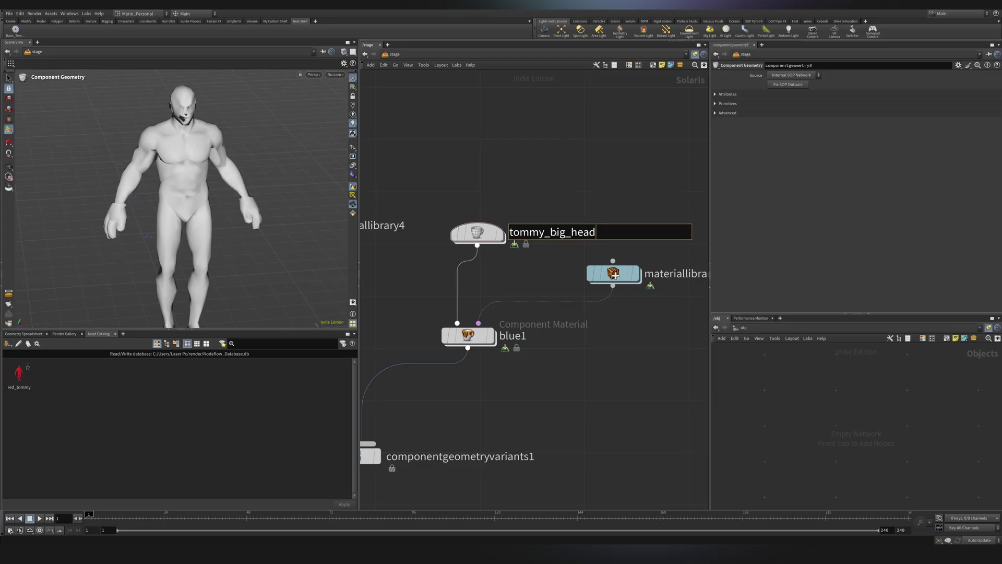
pyautogui.press('Return')
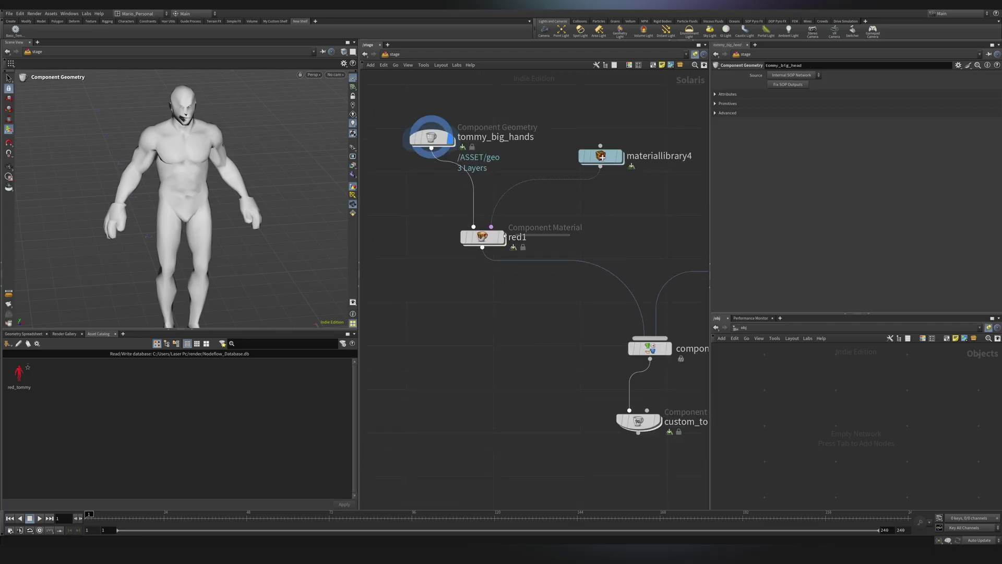
# Rename the component material nodes red1 as red_mtl and blue1 as blue_mtl.
pyautogui.moveTo(505, 235); pyautogui.dragTo(488, 239)
pyautogui.moveTo(577, 211); pyautogui.dragTo(523, 243, button='middle')
pyautogui.moveTo(544, 188)
pyautogui.mouseDown()
pyautogui.moveTo(548, 171)
pyautogui.moveTo(555, 176)
pyautogui.mouseUp()
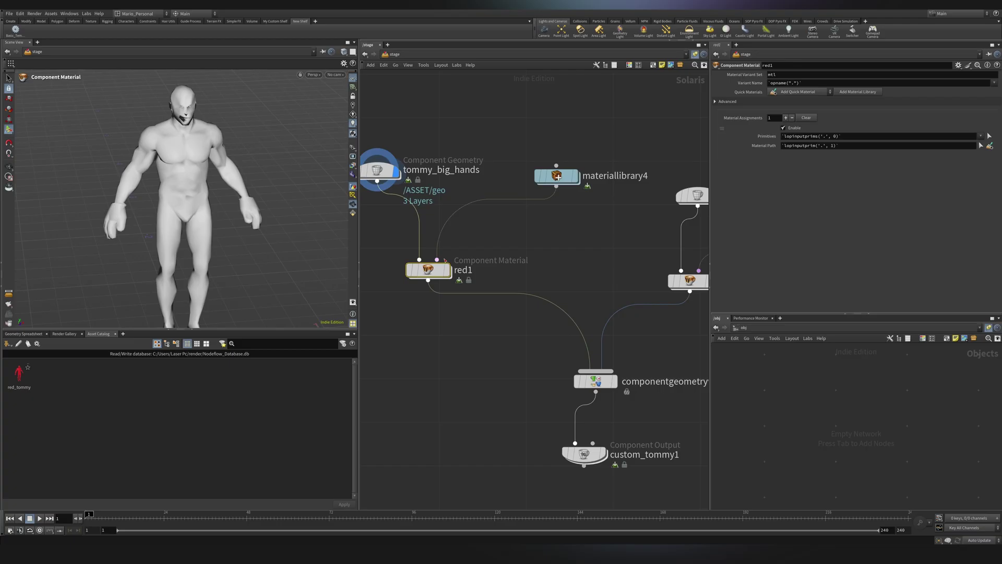
pyautogui.scroll(-2, 542, 224)
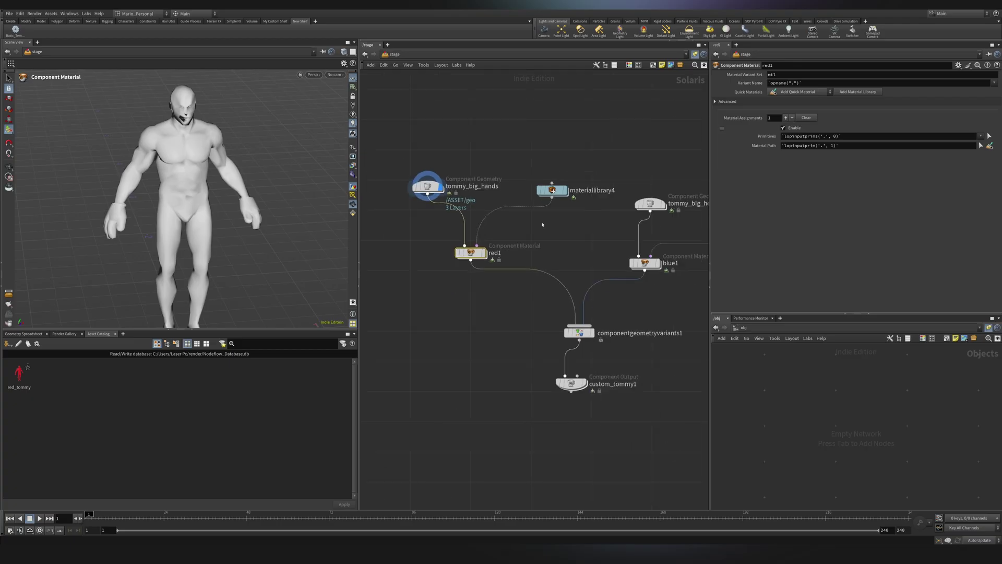
pyautogui.moveTo(543, 225); pyautogui.dragTo(472, 271, button='middle')
pyautogui.scroll(1, 473, 271)
pyautogui.click(473, 278)
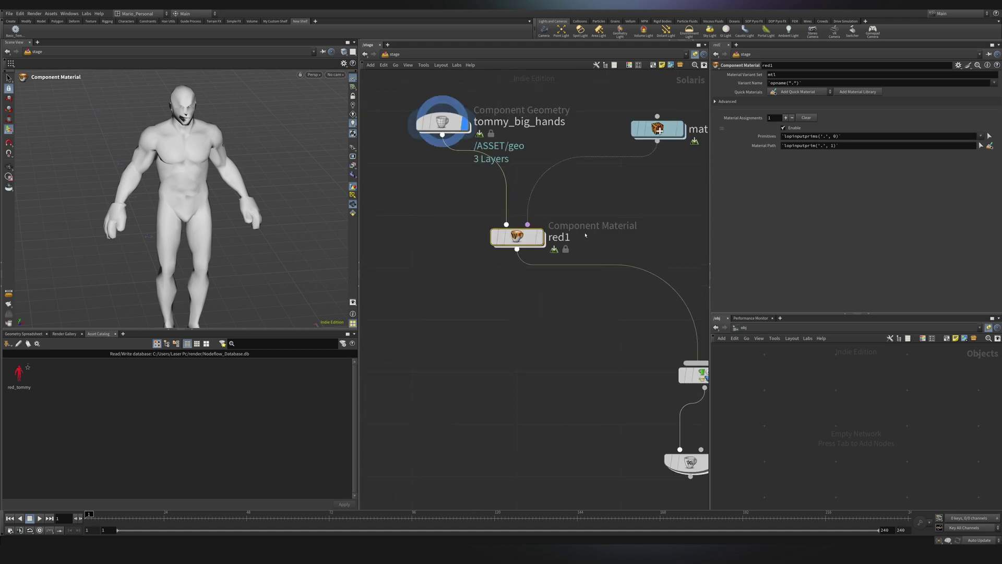
pyautogui.moveTo(558, 238); pyautogui.dragTo(507, 268, button='middle')
pyautogui.click(505, 269)
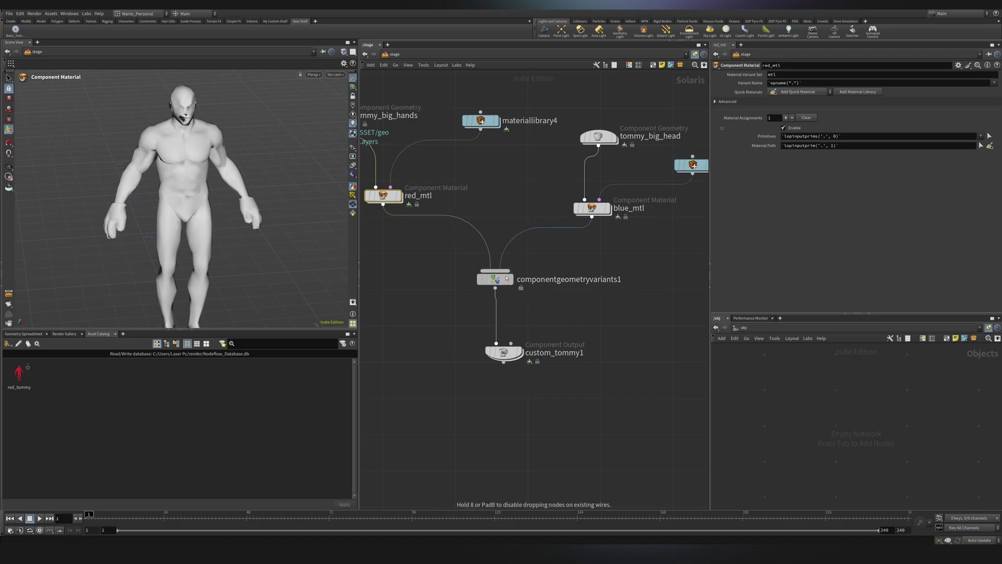
# Rename the component output node custom_tommy1 as advanced_tommy.
pyautogui.click(505, 279)
pyautogui.moveTo(504, 351)
pyautogui.mouseDown()
pyautogui.moveTo(493, 351)
pyautogui.moveTo(496, 360)
pyautogui.mouseUp()
pyautogui.moveTo(496, 358); pyautogui.dragTo(547, 274, button='middle')
pyautogui.scroll(3, 592, 288)
pyautogui.click(587, 270)
pyautogui.moveTo(586, 271); pyautogui.dragTo(547, 263)
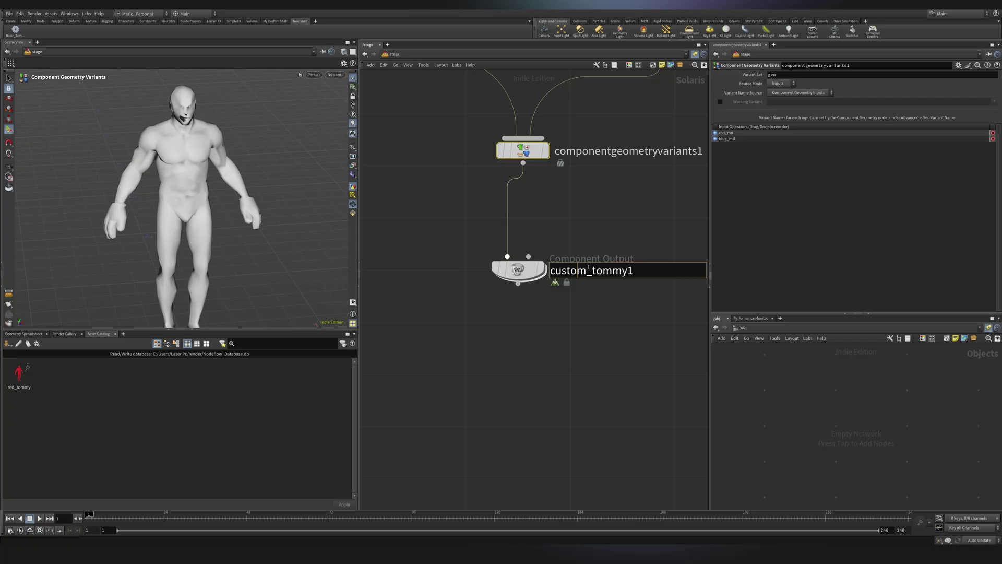
pyautogui.write('advanced')
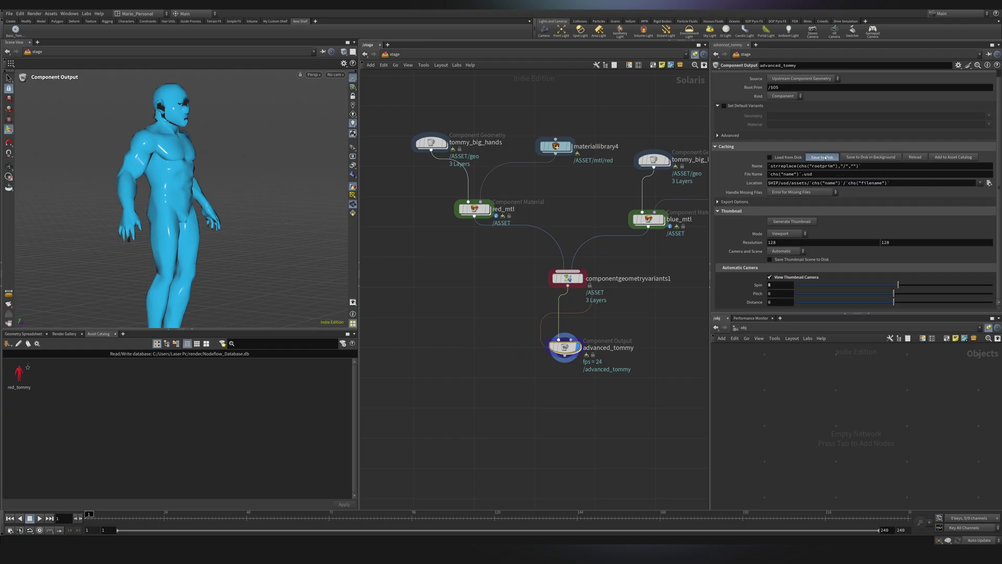
# Set up a second Reference node below advanced_tommy and copy the component output's USD file location.
pyautogui.scroll(-2, 568, 372)
pyautogui.moveTo(474, 418); pyautogui.dragTo(609, 237, button='middle')
pyautogui.scroll(-2, 448, 285)
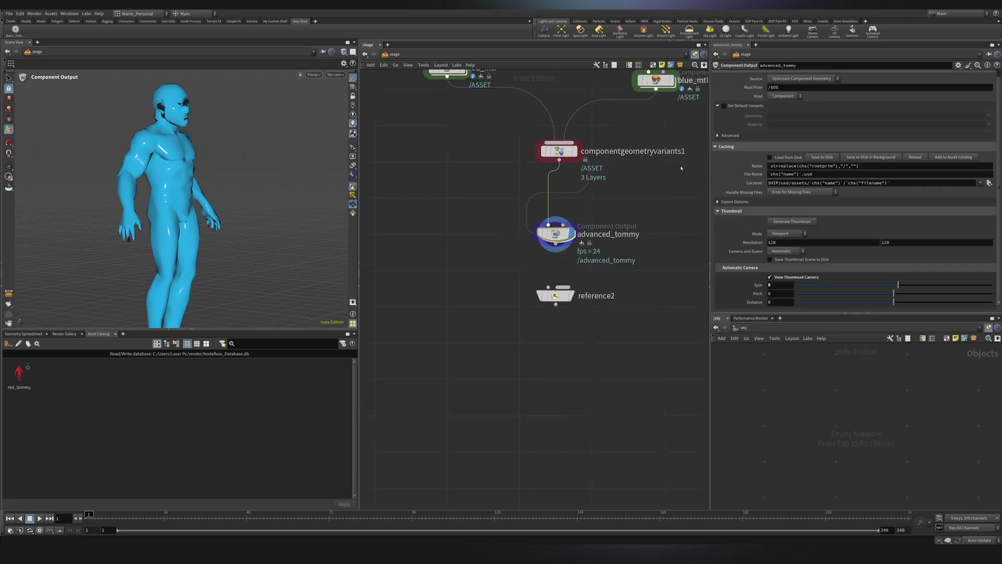
pyautogui.click(756, 183)
pyautogui.moveTo(937, 183); pyautogui.dragTo(708, 177)
pyautogui.hotkey('ctrl', 'c')
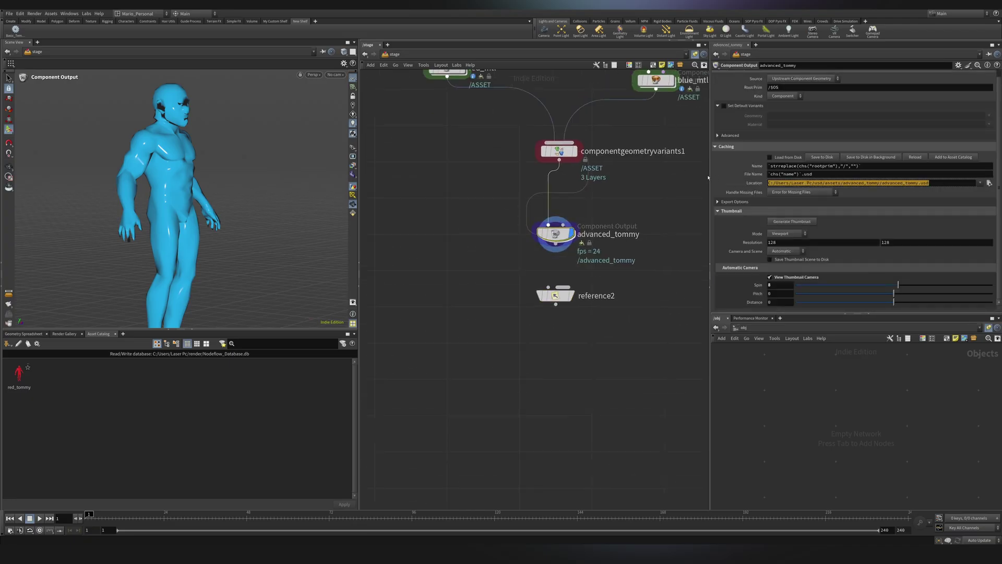
# Point reference2's file pattern to the copied advanced_tommy.usd path and display the node.
pyautogui.moveTo(579, 328); pyautogui.dragTo(560, 297)
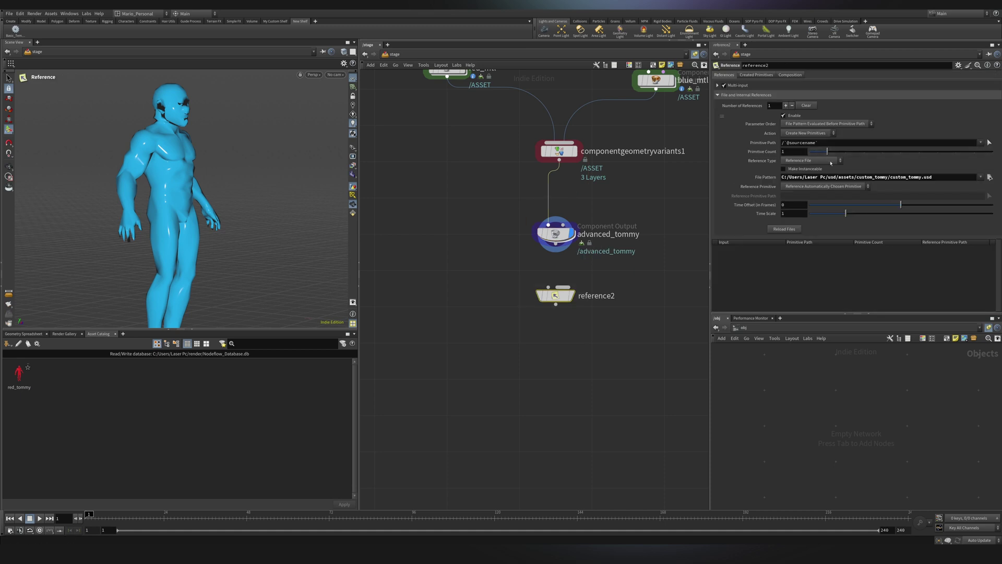
pyautogui.tripleClick(839, 177)
pyautogui.hotkey('ctrl', 'v')
pyautogui.press('Return')
pyautogui.scroll(3, 583, 325)
pyautogui.click(566, 284)
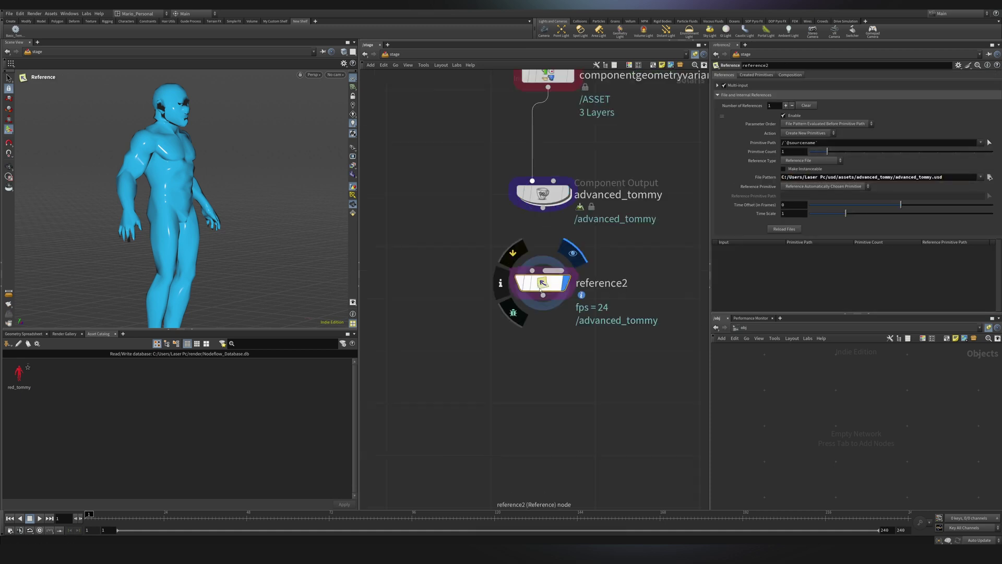
# Duplicate explorevariants1 below reference2, wire reference2 into the copy and display it.
pyautogui.scroll(-5, 641, 344)
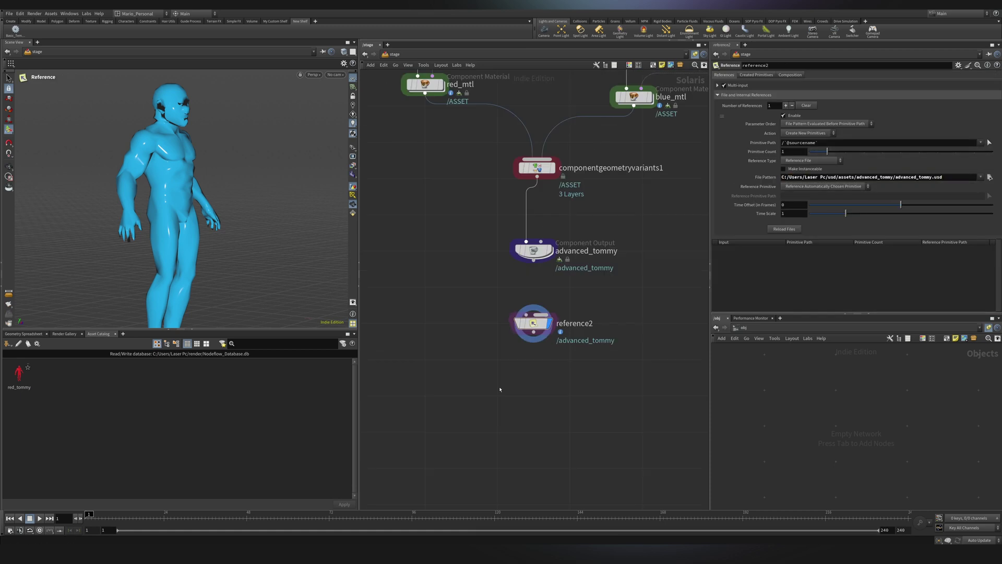
pyautogui.moveTo(642, 344); pyautogui.dragTo(830, 315, button='middle')
pyautogui.scroll(4, 682, 329)
pyautogui.click(636, 332)
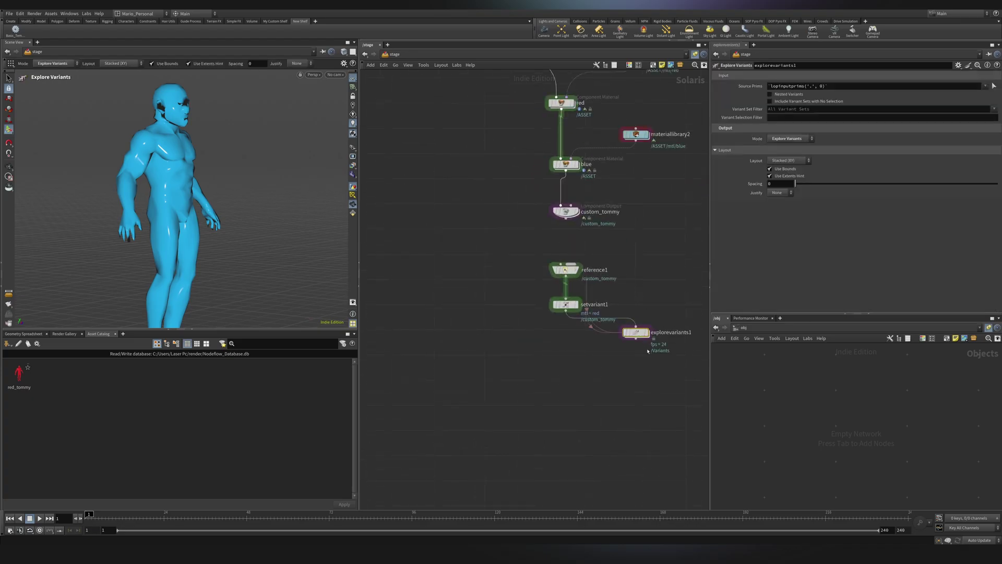
pyautogui.hotkey('ctrl', 'c')
pyautogui.hotkey('ctrl', 'v')
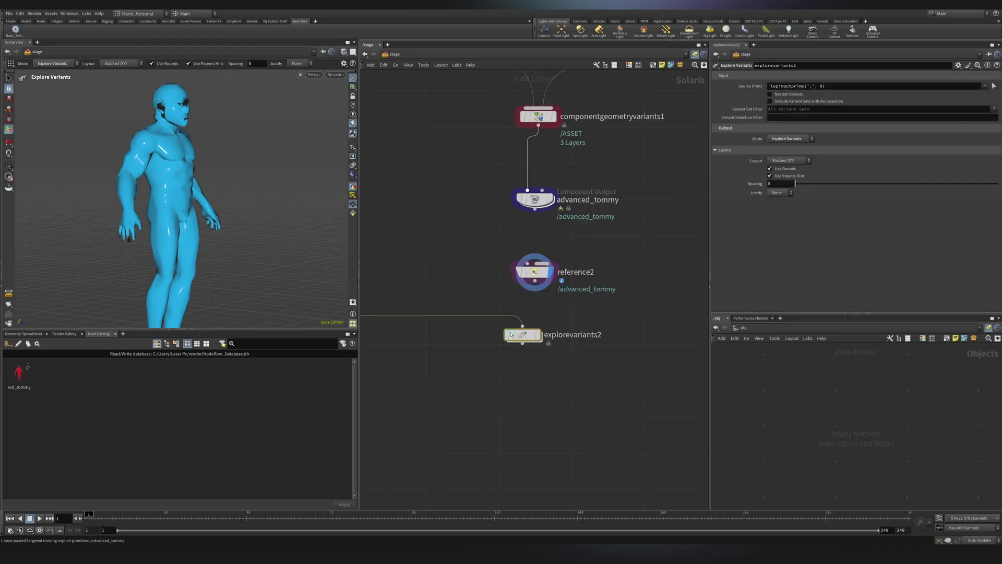
pyautogui.click(523, 327)
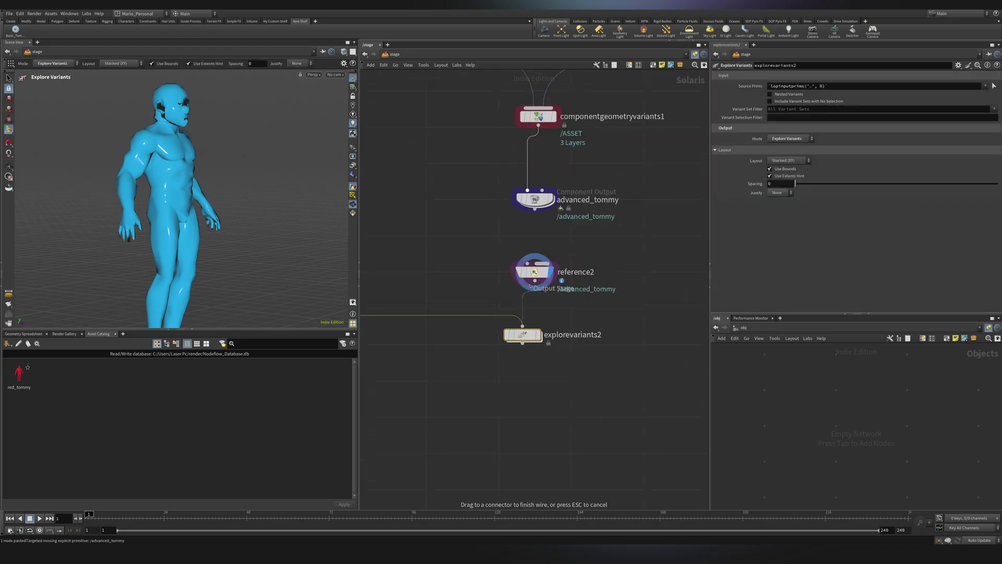
pyautogui.click(535, 281)
pyautogui.click(538, 335)
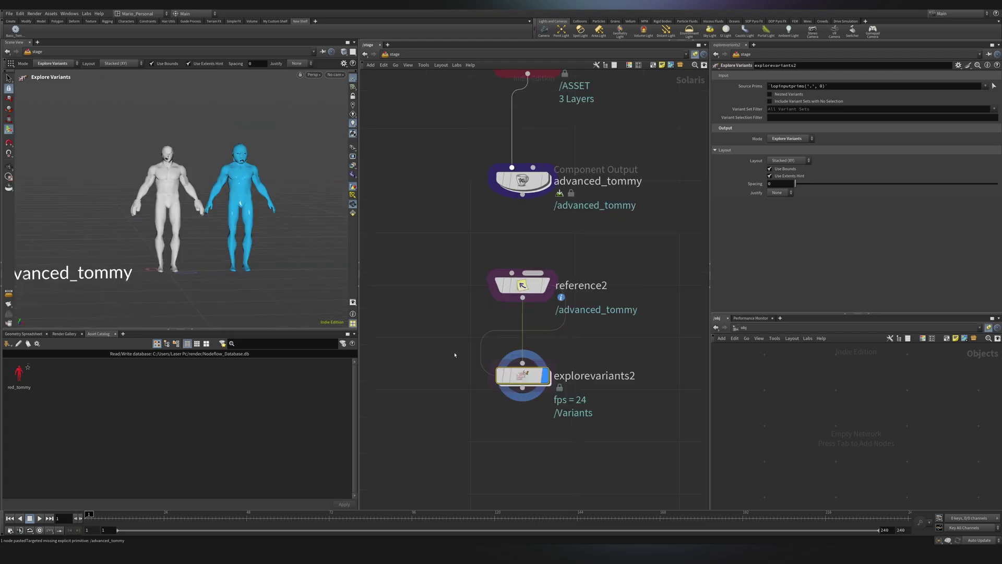
# Set explorevariants2's variant set filter to geo and compare the figure variants in the viewport.
pyautogui.moveTo(492, 402); pyautogui.dragTo(507, 382, button='middle')
pyautogui.keyDown('alt'); pyautogui.moveTo(225, 232); pyautogui.dragTo(308, 130, button='right'); pyautogui.keyUp('alt')
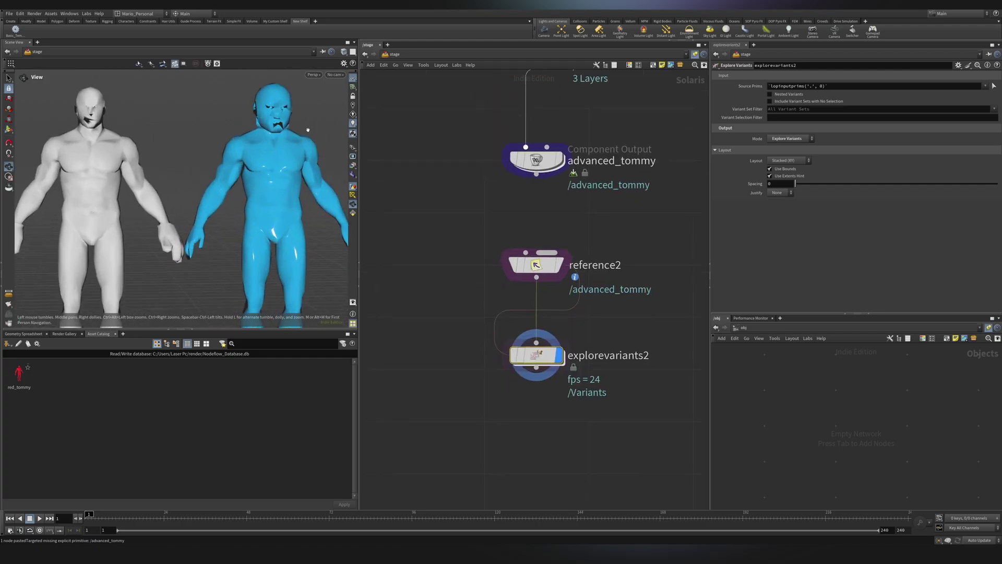
pyautogui.moveTo(155, 146); pyautogui.dragTo(212, 160, button='middle')
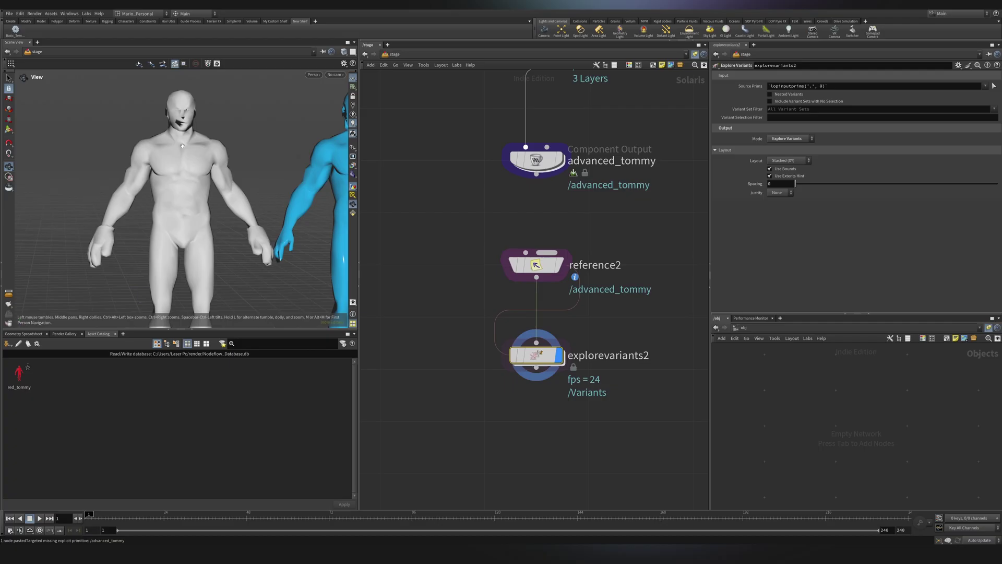
pyautogui.scroll(-6, 183, 146)
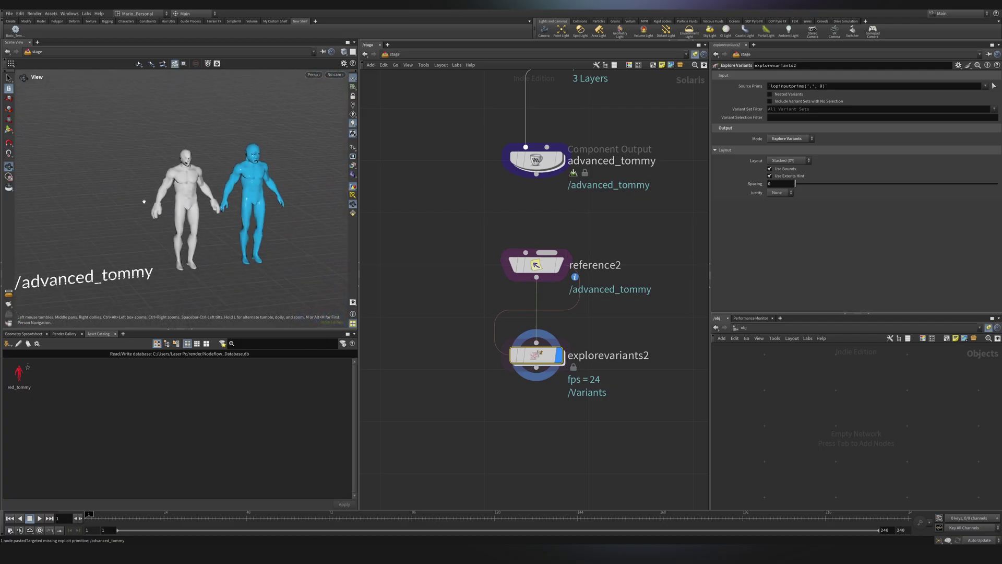
pyautogui.moveTo(144, 202); pyautogui.dragTo(131, 186, button='middle')
pyautogui.press('Return')
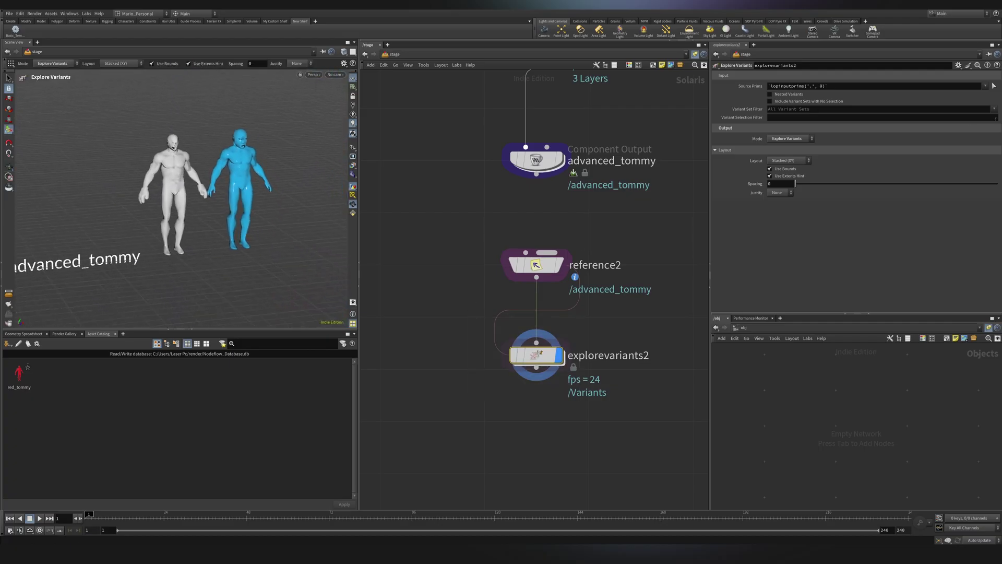
pyautogui.click(995, 110)
pyautogui.click(990, 117)
pyautogui.keyDown('alt'); pyautogui.moveTo(227, 161); pyautogui.dragTo(204, 168); pyautogui.keyUp('alt')
pyautogui.keyDown('alt'); pyautogui.moveTo(182, 177); pyautogui.dragTo(249, 180, button='middle'); pyautogui.keyUp('alt')
pyautogui.moveTo(248, 180); pyautogui.dragTo(255, 227)
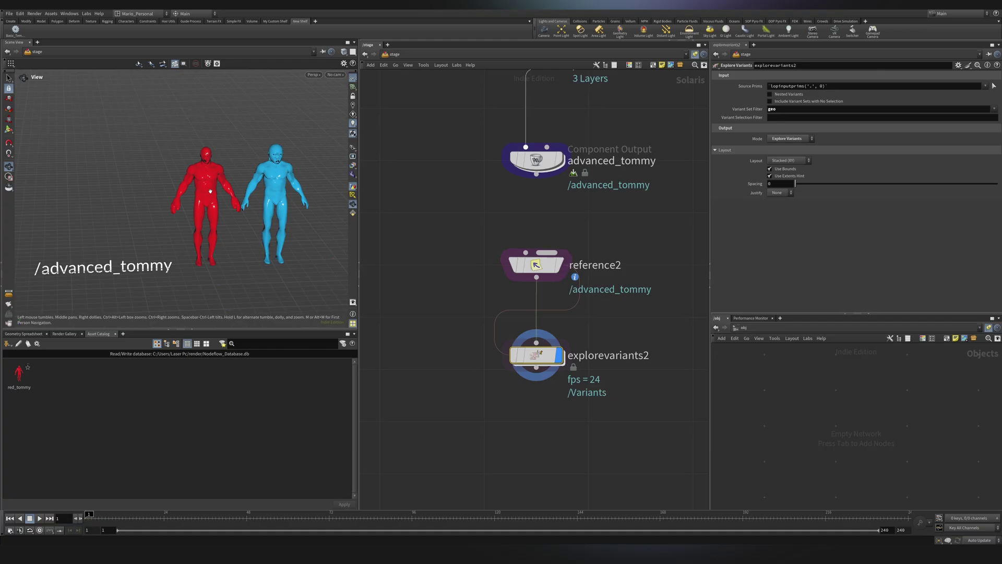
pyautogui.press('Return')
pyautogui.keyDown('alt'); pyautogui.moveTo(271, 211); pyautogui.dragTo(243, 186, button='middle'); pyautogui.keyUp('alt')
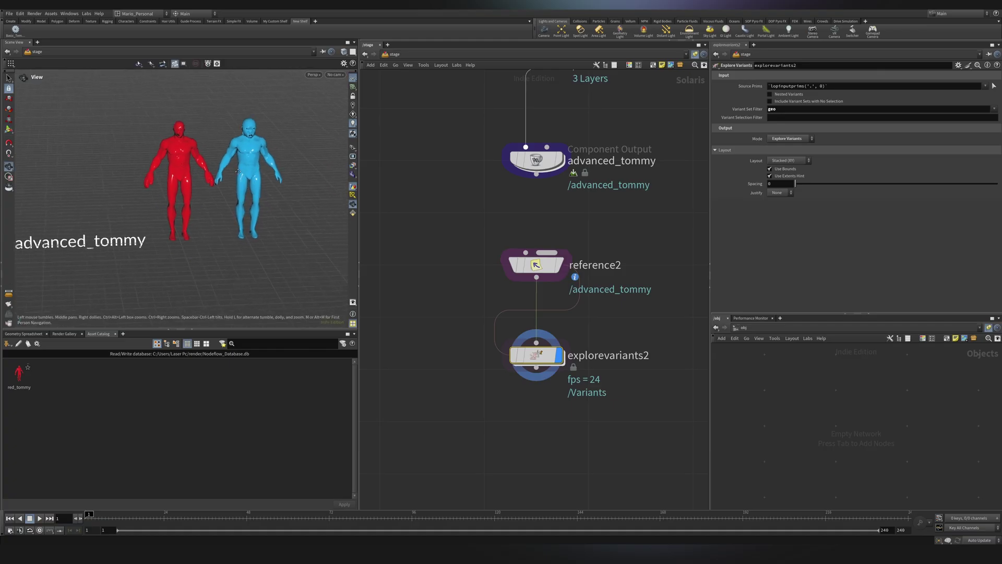
# Move explorevariants2 aside from reference2 and display the reference2 node.
pyautogui.scroll(-2, 543, 334)
pyautogui.moveTo(543, 334); pyautogui.dragTo(603, 244, button='middle')
pyautogui.moveTo(604, 257); pyautogui.dragTo(687, 258)
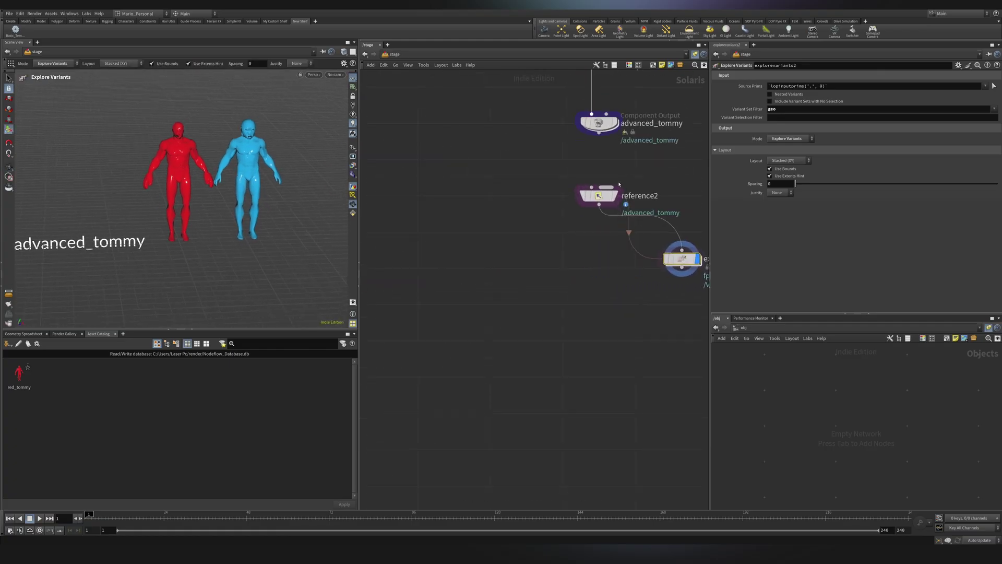
pyautogui.click(605, 197)
pyautogui.click(604, 197)
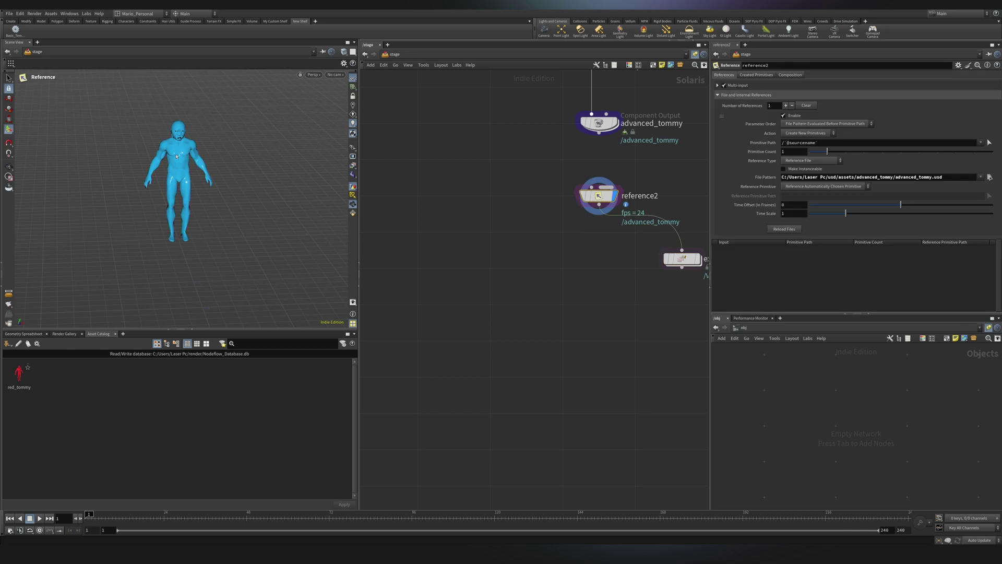
# Switch the geo variant of the figure in the viewport to tommy_big_hands and inspect the figure.
pyautogui.rightClick(177, 156)
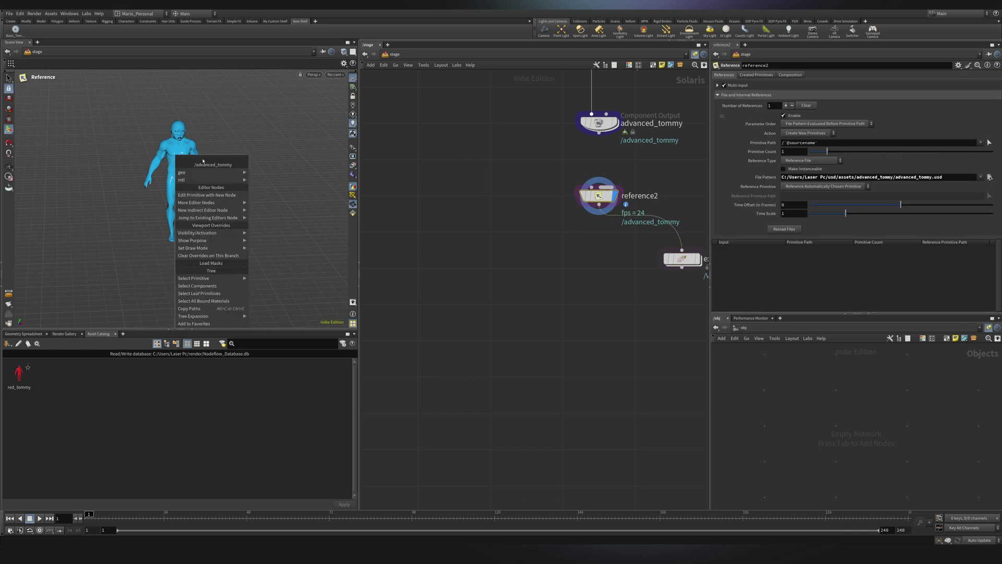
pyautogui.moveTo(230, 172)
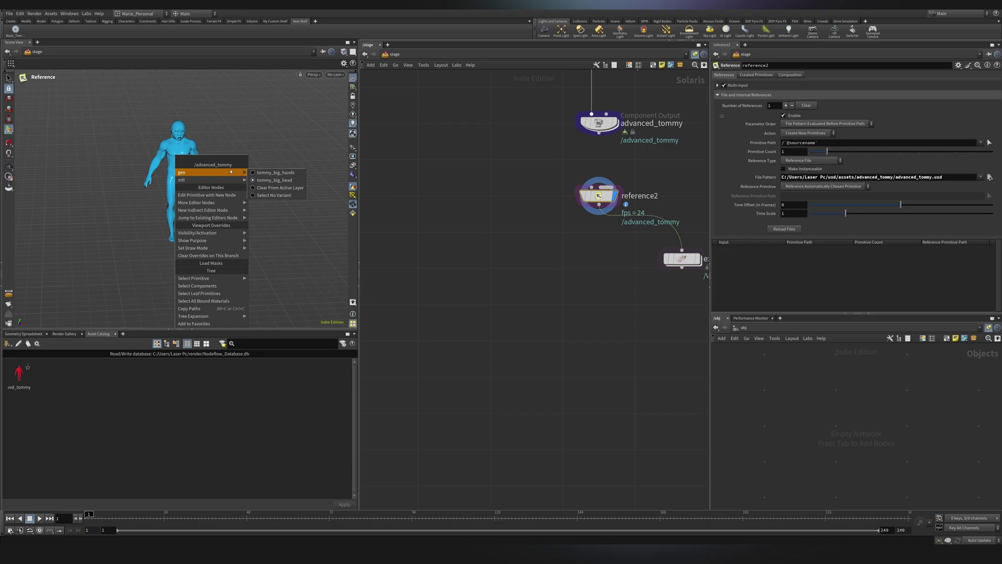
pyautogui.click(275, 172)
pyautogui.press('Escape')
pyautogui.moveTo(172, 172); pyautogui.dragTo(103, 217)
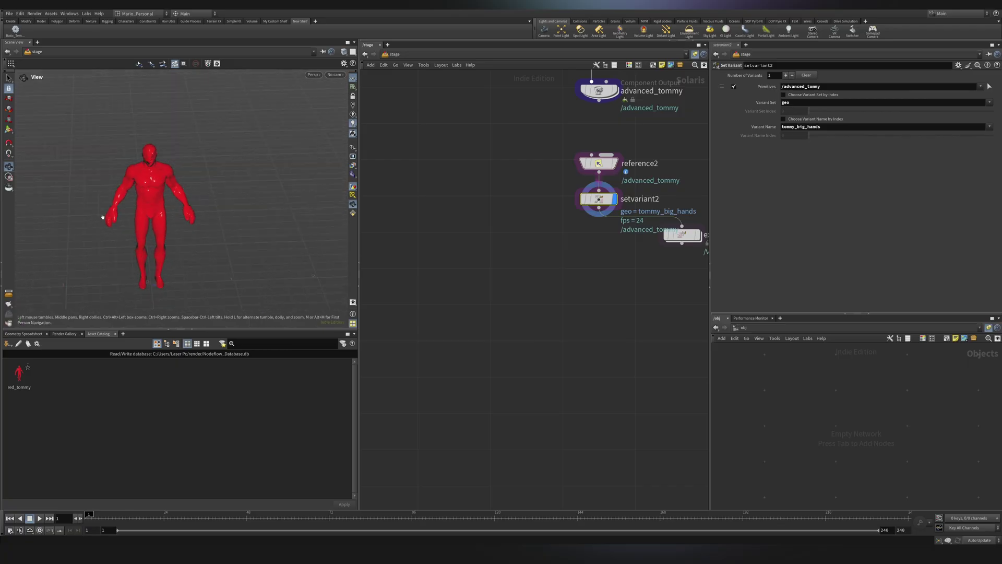
pyautogui.moveTo(102, 217); pyautogui.dragTo(181, 191, button='right')
pyautogui.scroll(3, 181, 191)
pyautogui.moveTo(181, 191); pyautogui.dragTo(173, 217)
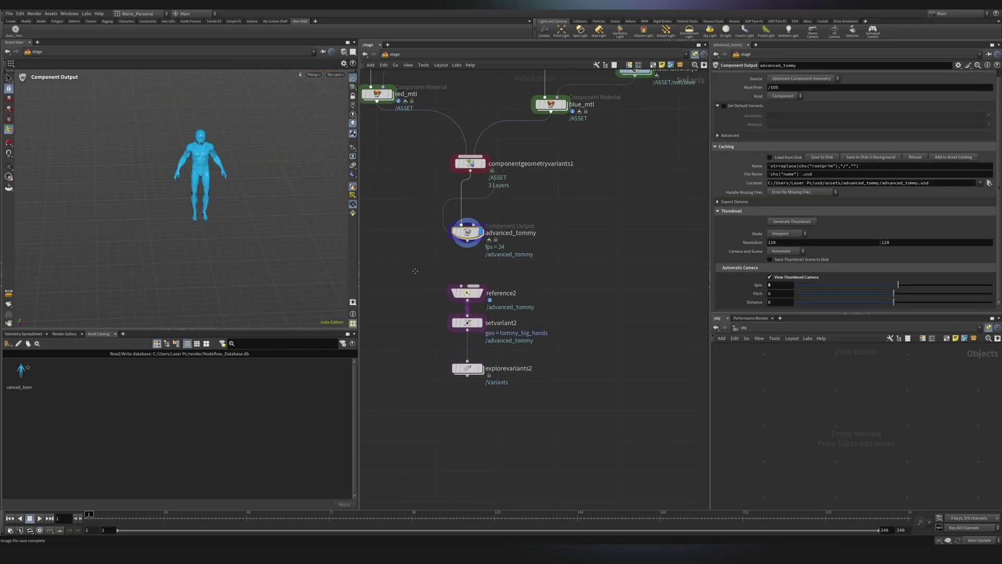
# Add a Primitive node in an empty area of the stage network and display it.
pyautogui.scroll(-3, 537, 277)
pyautogui.moveTo(599, 276); pyautogui.dragTo(561, 287, button='middle')
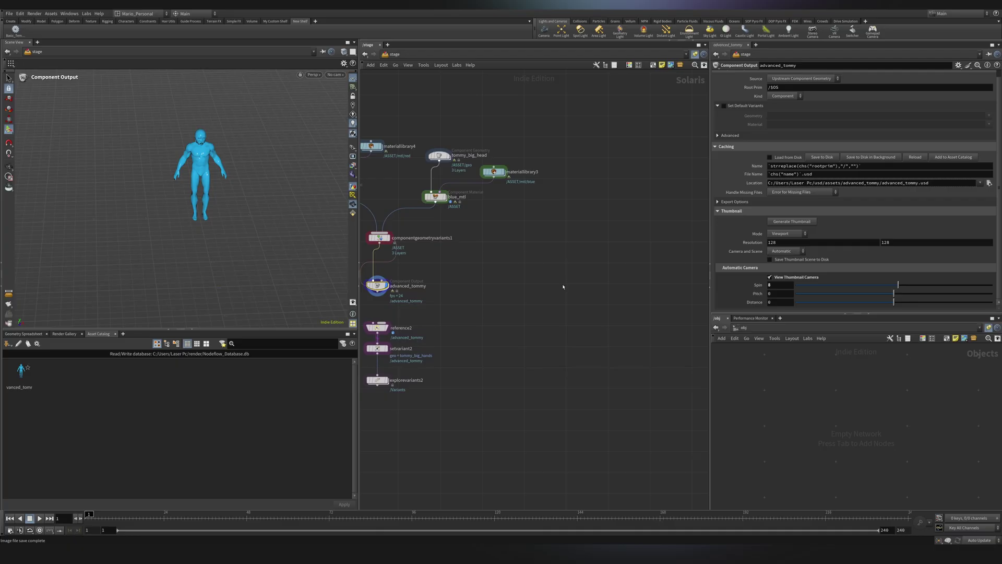
pyautogui.press('Tab')
pyautogui.write('priv')
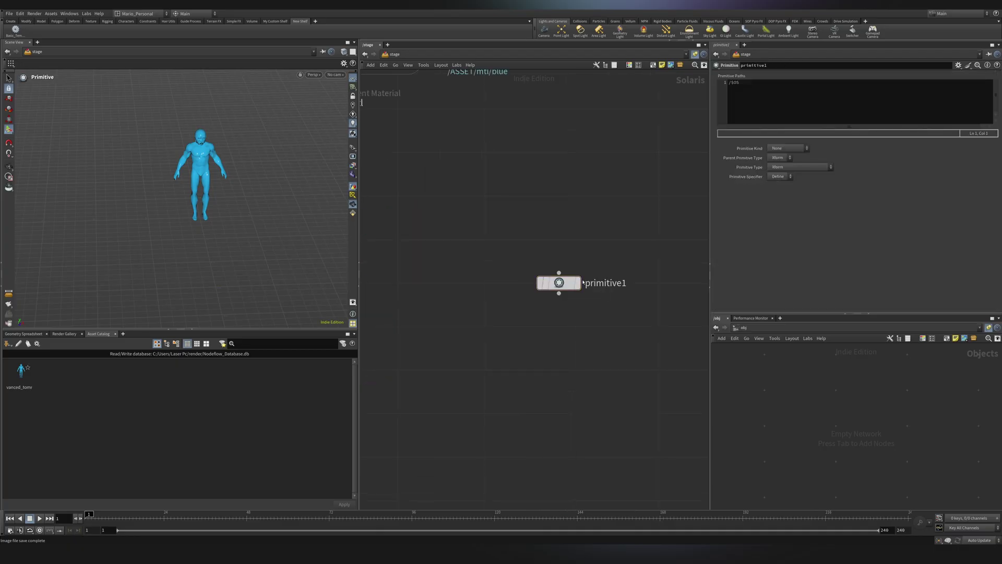
pyautogui.click(578, 283)
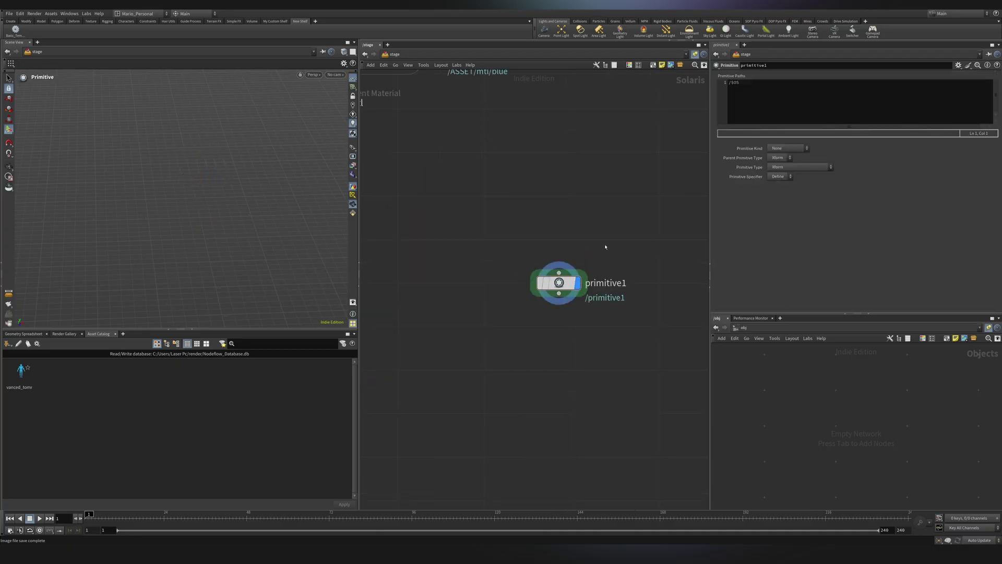
# Place the advanced_tommy asset from the catalog into the scene and space its node below primitive1.
pyautogui.moveTo(19, 382); pyautogui.dragTo(204, 239)
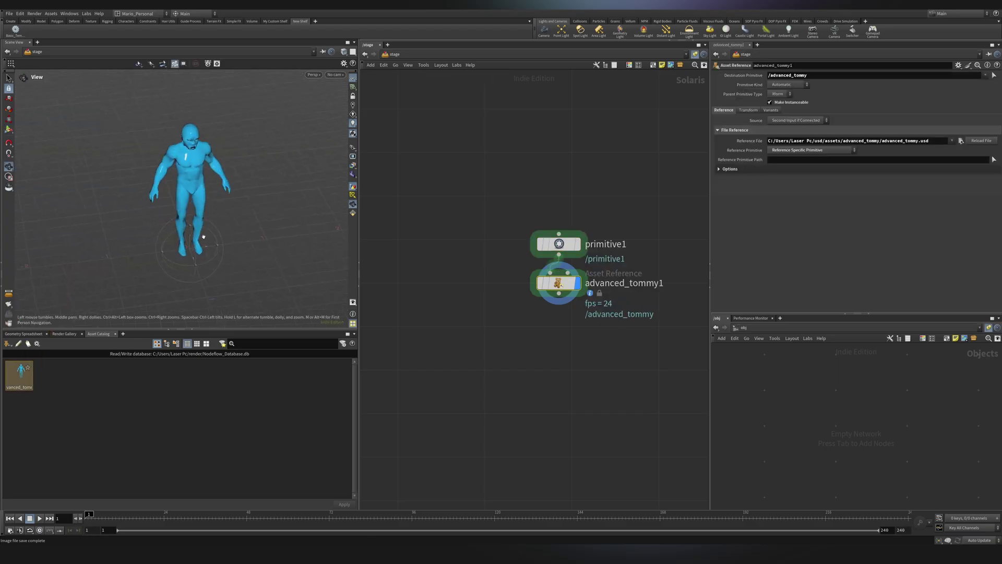
pyautogui.moveTo(564, 283); pyautogui.dragTo(563, 300)
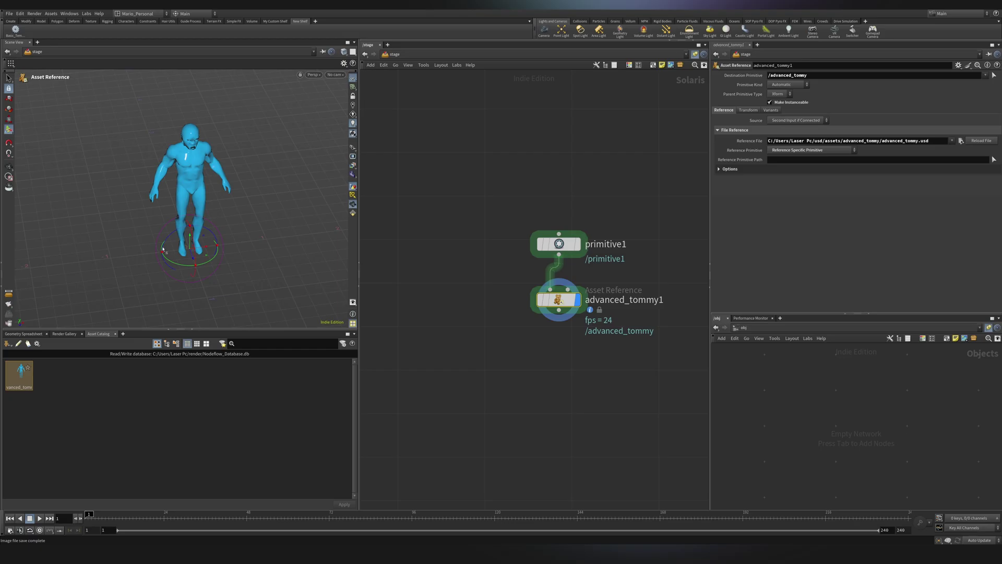
pyautogui.moveTo(194, 250); pyautogui.dragTo(225, 248)
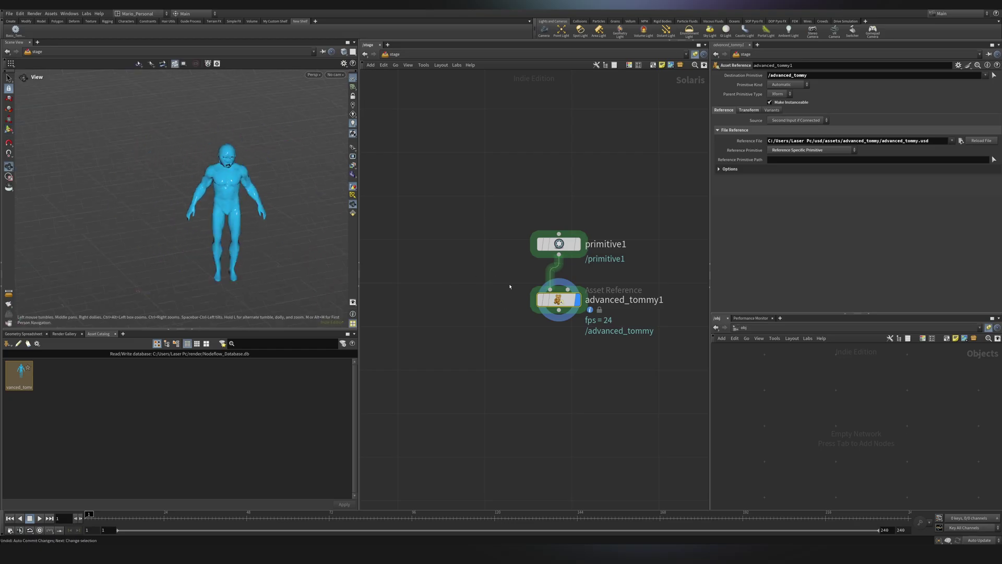
pyautogui.moveTo(510, 286); pyautogui.dragTo(660, 344)
# Add a variant entry to the asset reference with variant set geo, try tommy_big_hands and choose tommy_big_head.
pyautogui.click(772, 111)
pyautogui.click(786, 121)
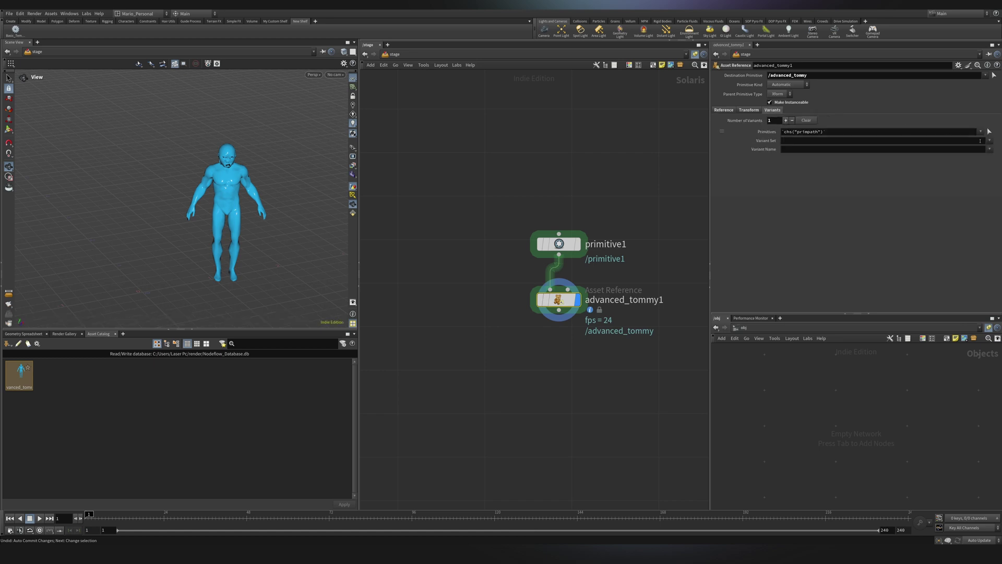
pyautogui.click(990, 141)
pyautogui.click(992, 150)
pyautogui.click(990, 150)
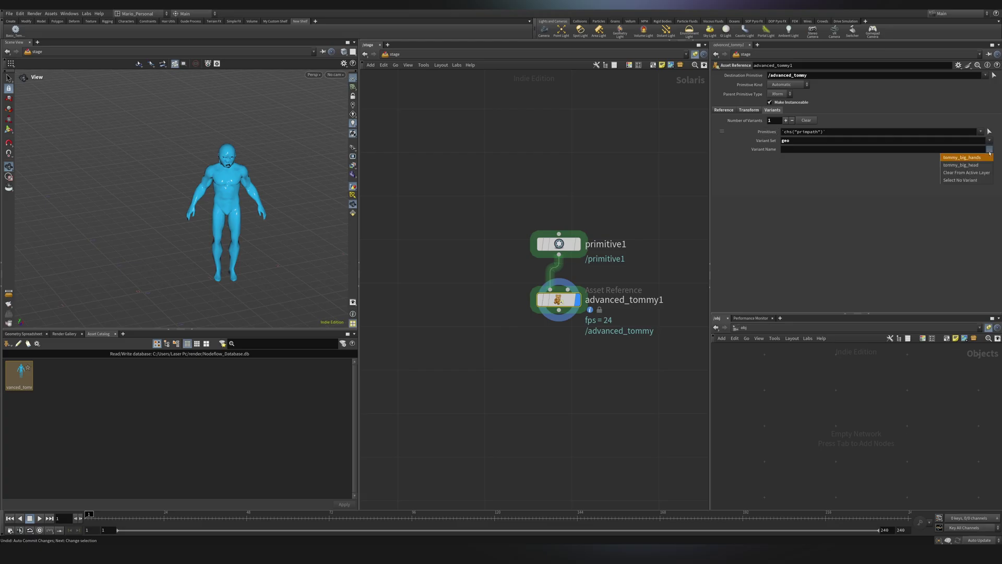
pyautogui.click(986, 158)
pyautogui.click(989, 149)
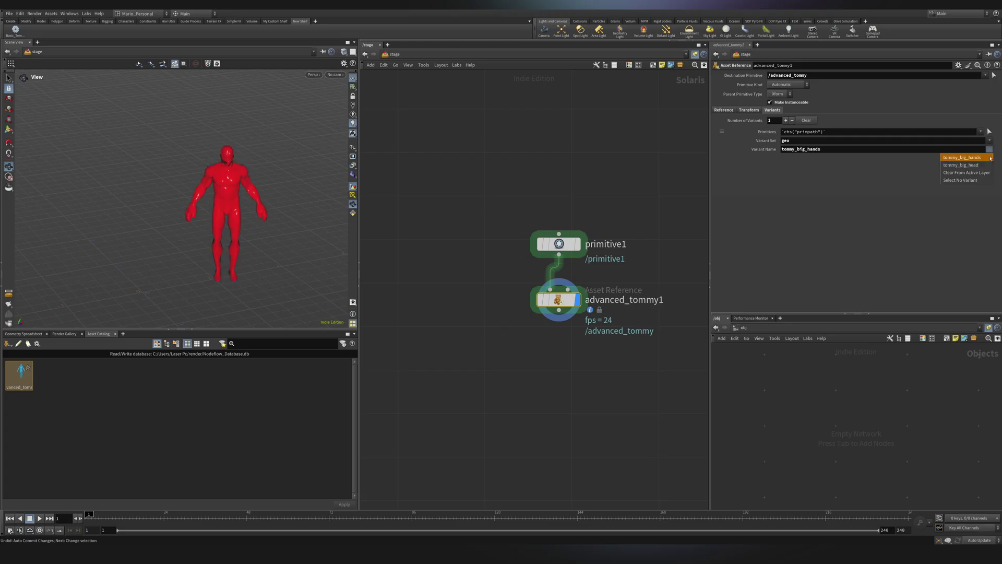
pyautogui.click(983, 165)
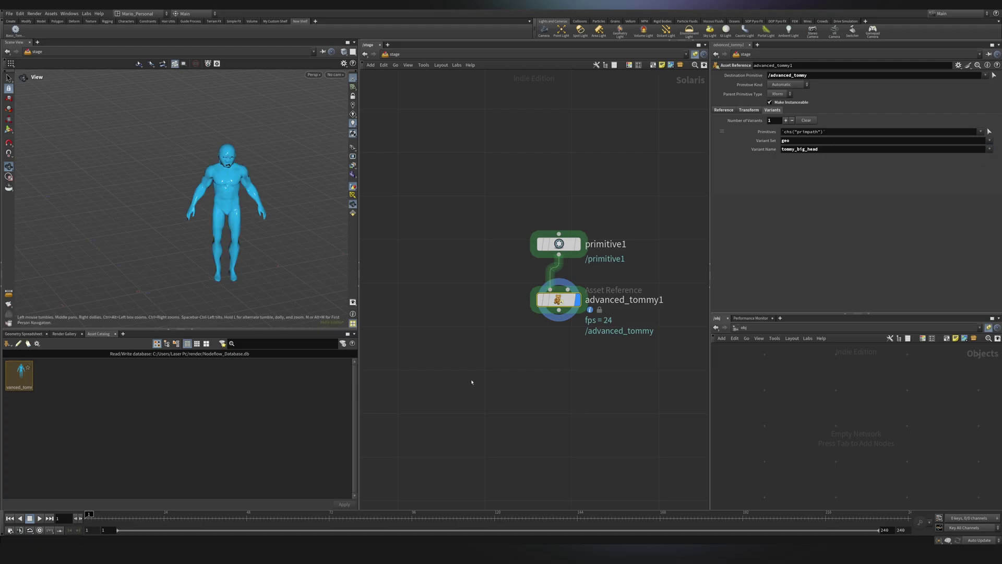